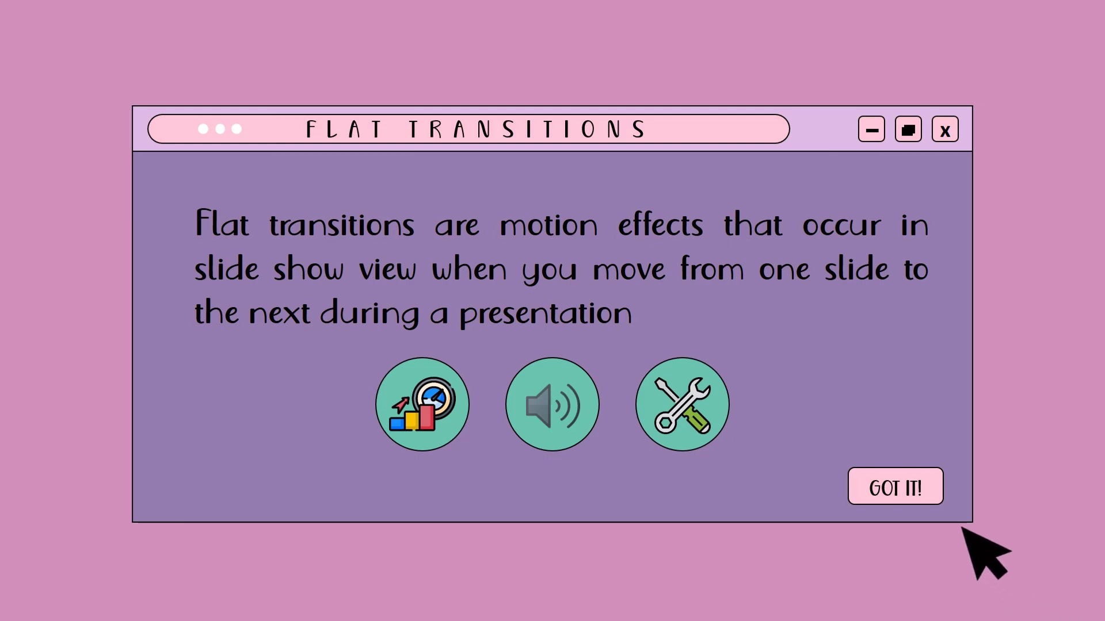
- Dismiss the Flat Transitions intro card, which shows Wipe-up and Circle Blast, to reach the Windows desktop
{"action": "left_click", "coordinate": [921, 478]}
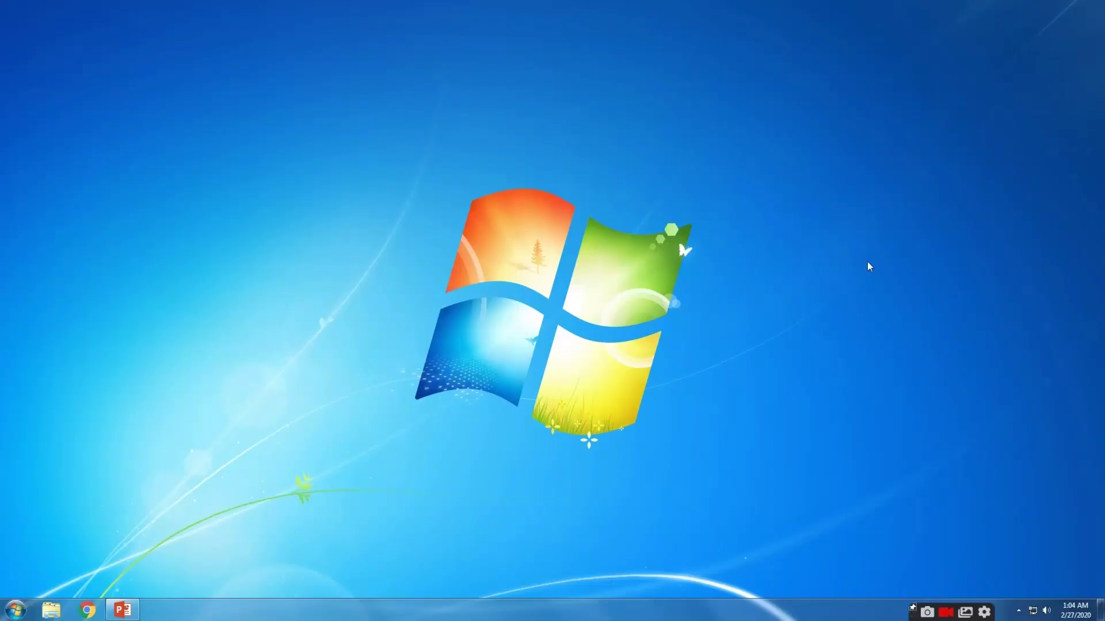
- Draw a 2.55-inch oval circle near the centre of the green slide
{"action": "left_click", "coordinate": [117, 611]}
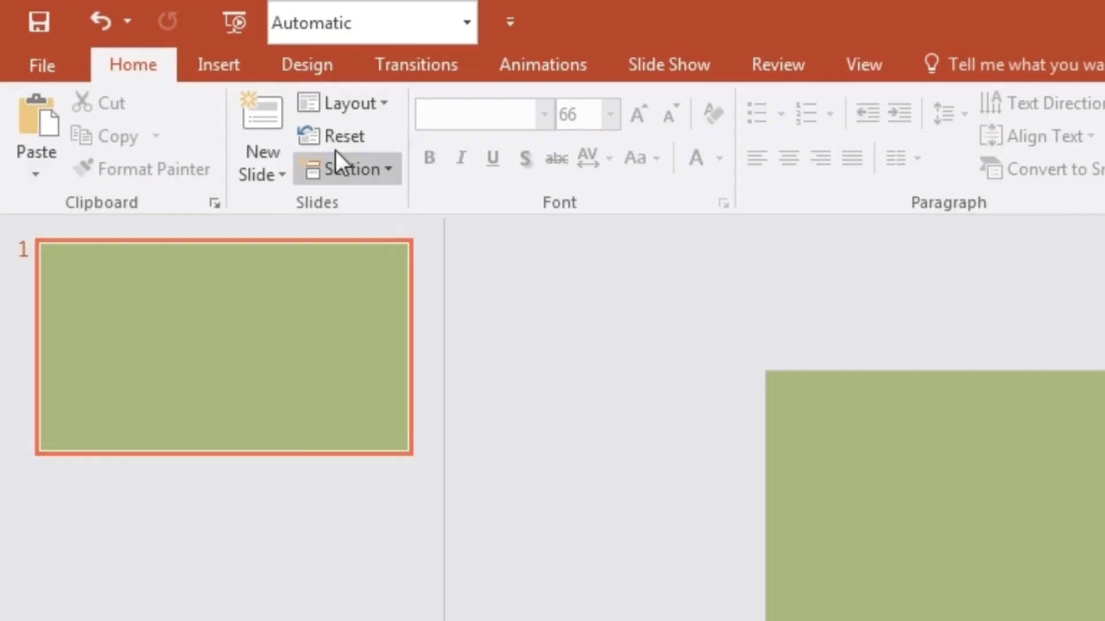
{"action": "left_click", "coordinate": [89, 27]}
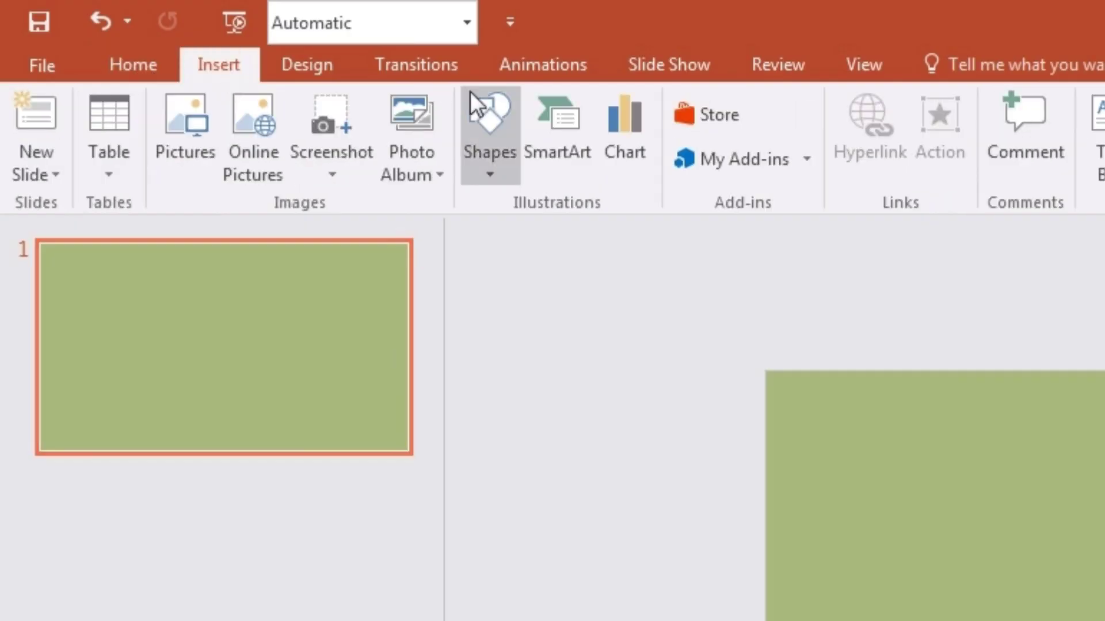
{"action": "left_click", "coordinate": [482, 150]}
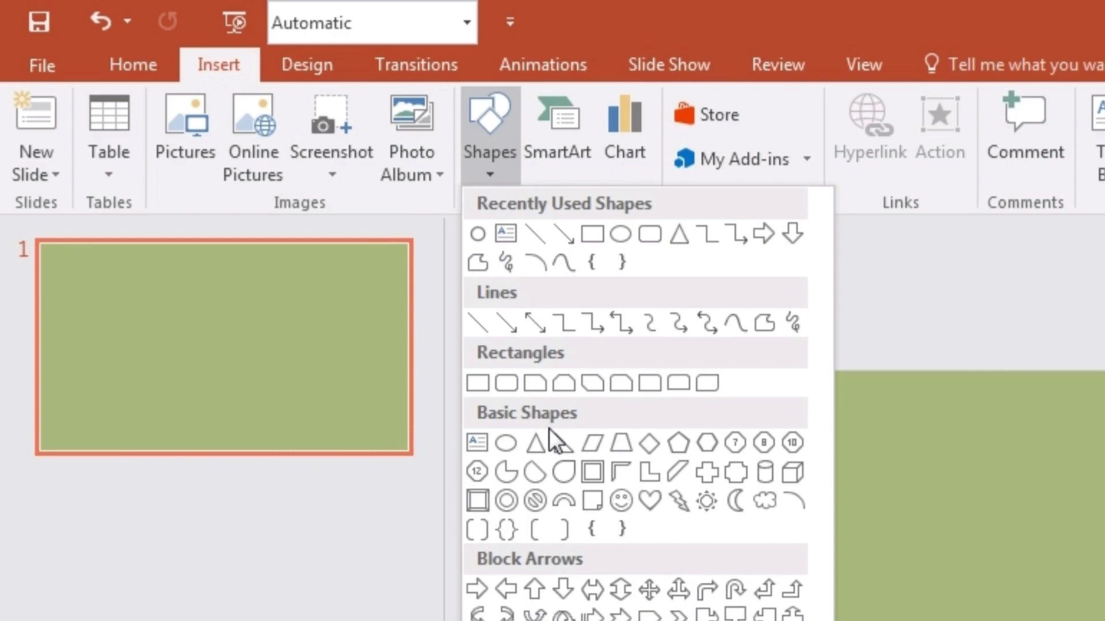
{"action": "left_click", "coordinate": [511, 447]}
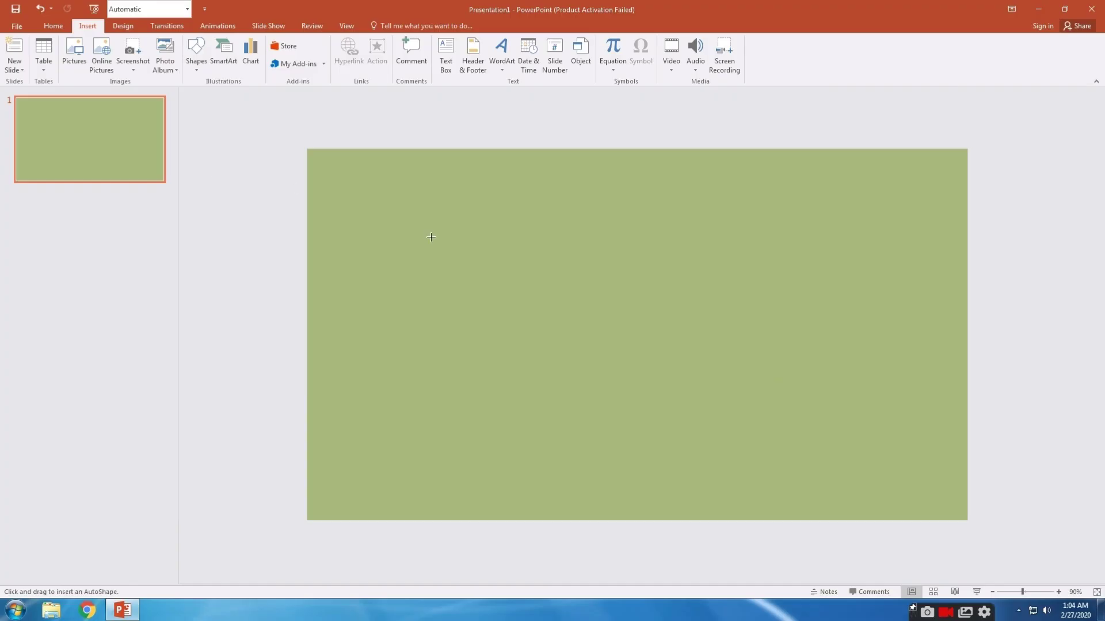
{"action": "left_click_drag", "start_coordinate": [515, 267], "coordinate": [647, 385]}
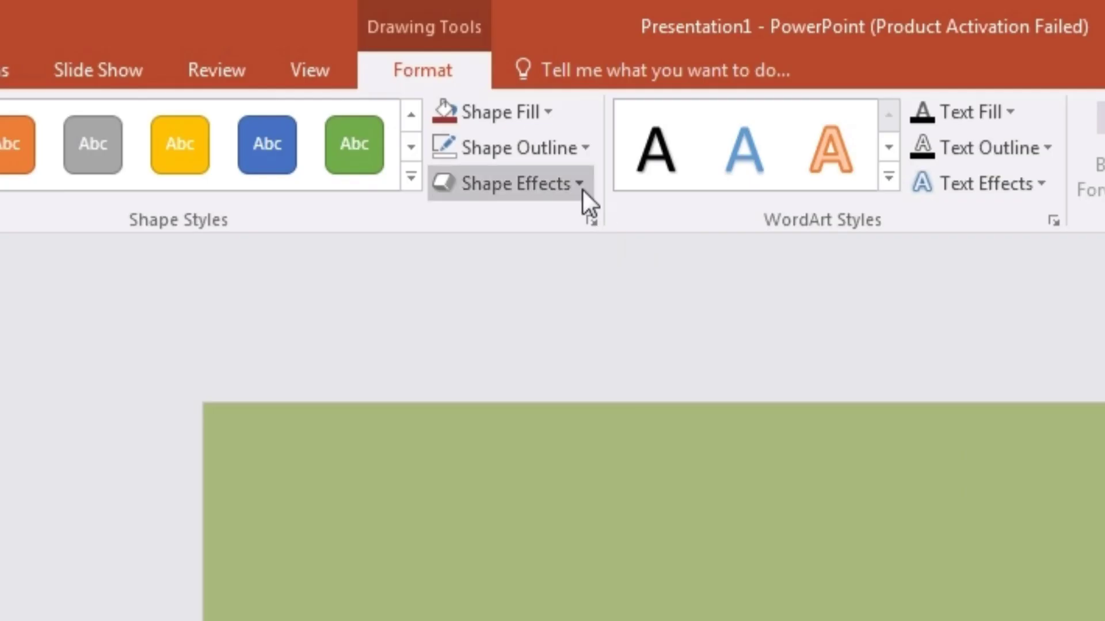
- Remove the circle's outline
{"action": "left_click", "coordinate": [437, 54]}
{"action": "left_click", "coordinate": [499, 487]}
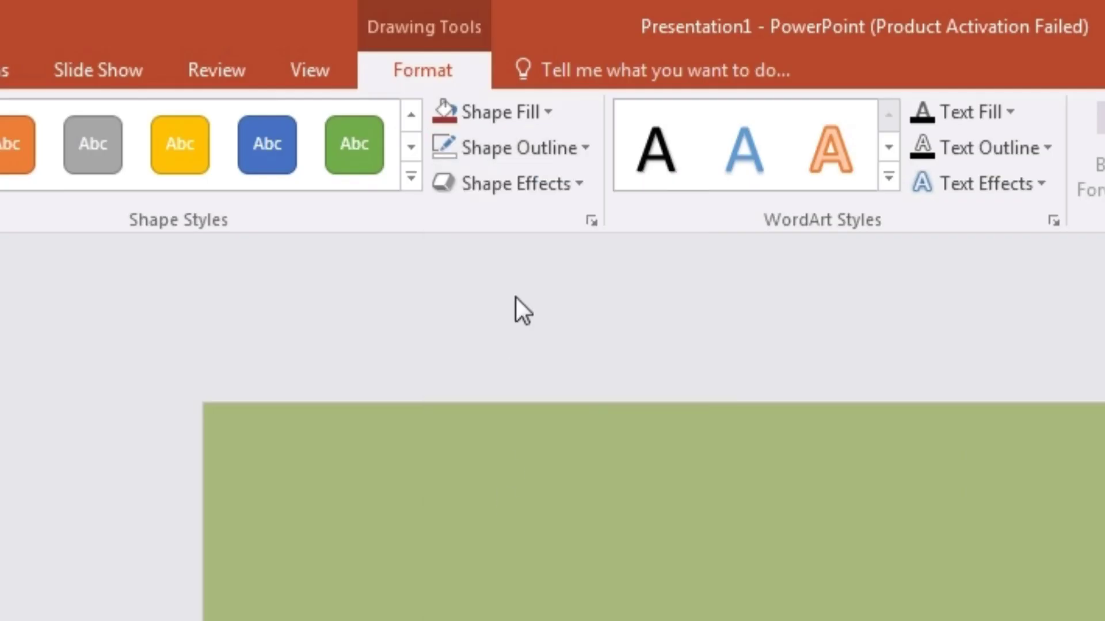
{"action": "left_click", "coordinate": [536, 115]}
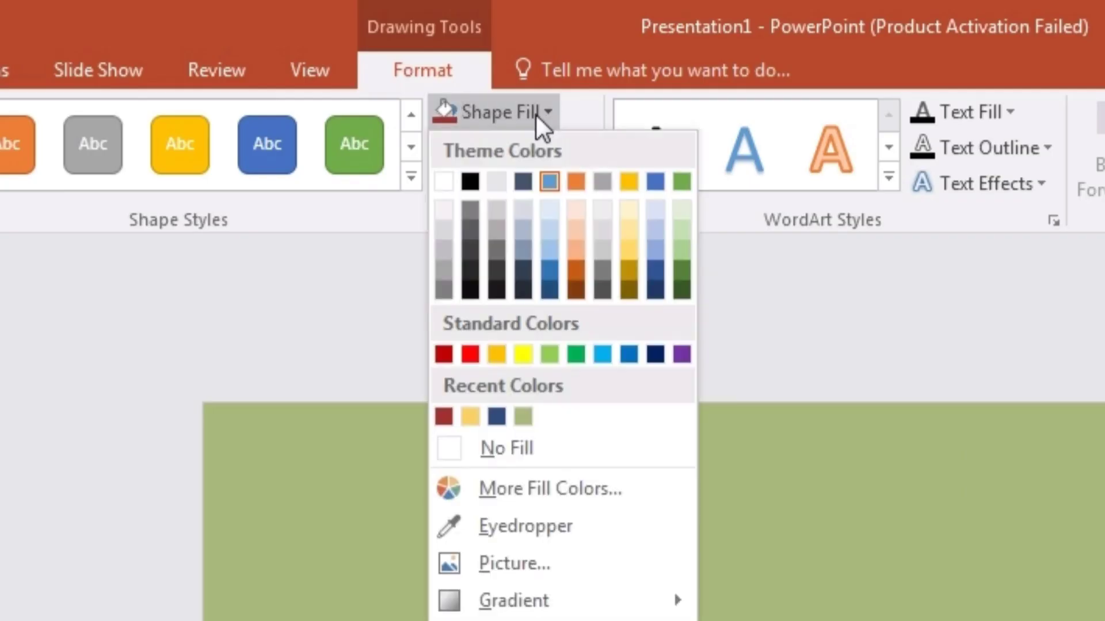
- Fill the circle dark red and give it a Basic Zoom entrance effect
{"action": "left_click", "coordinate": [449, 422]}
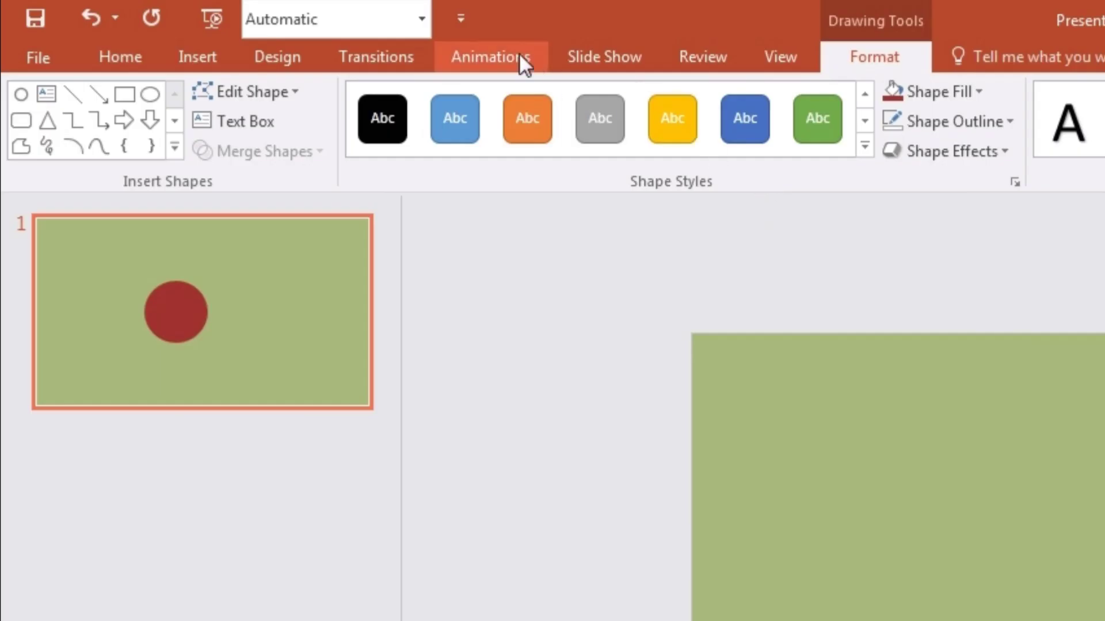
{"action": "left_click", "coordinate": [510, 56]}
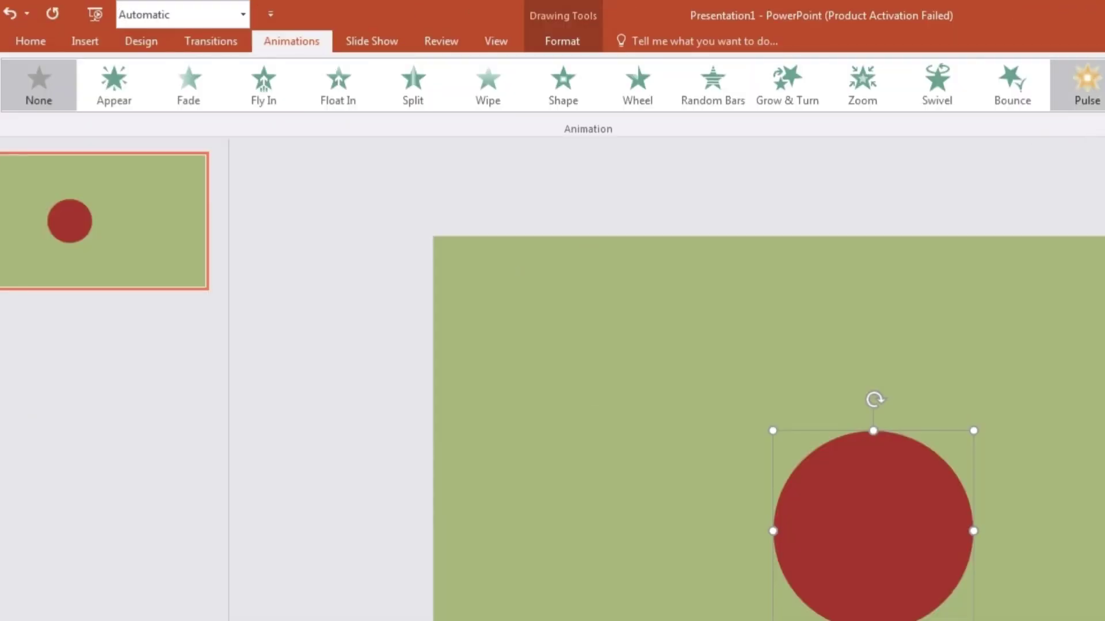
{"action": "left_click", "coordinate": [739, 65]}
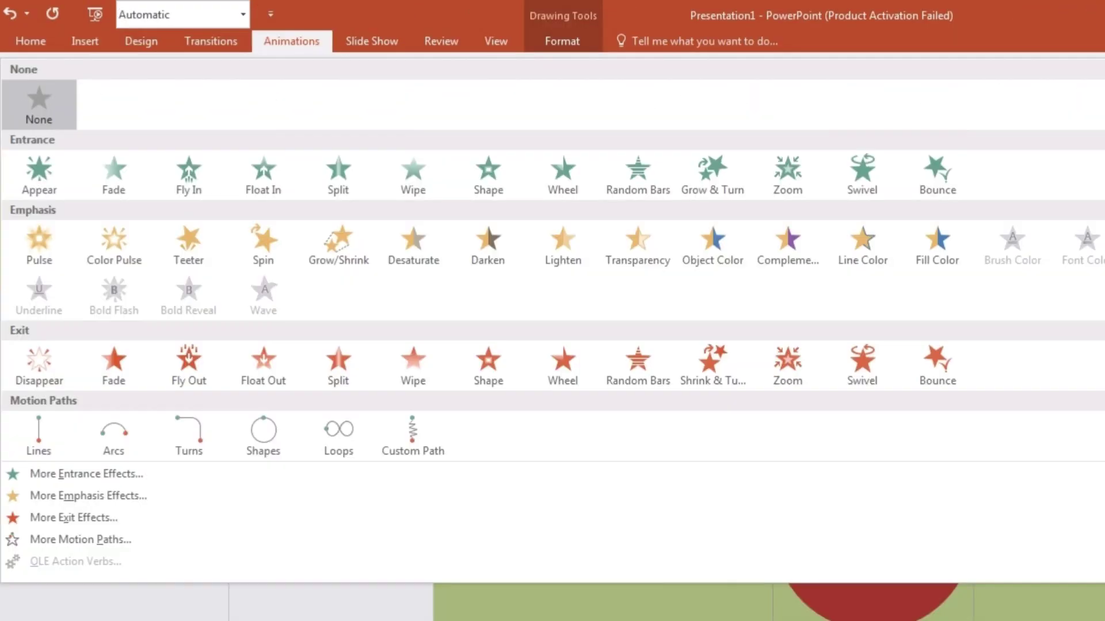
{"action": "left_click", "coordinate": [305, 473]}
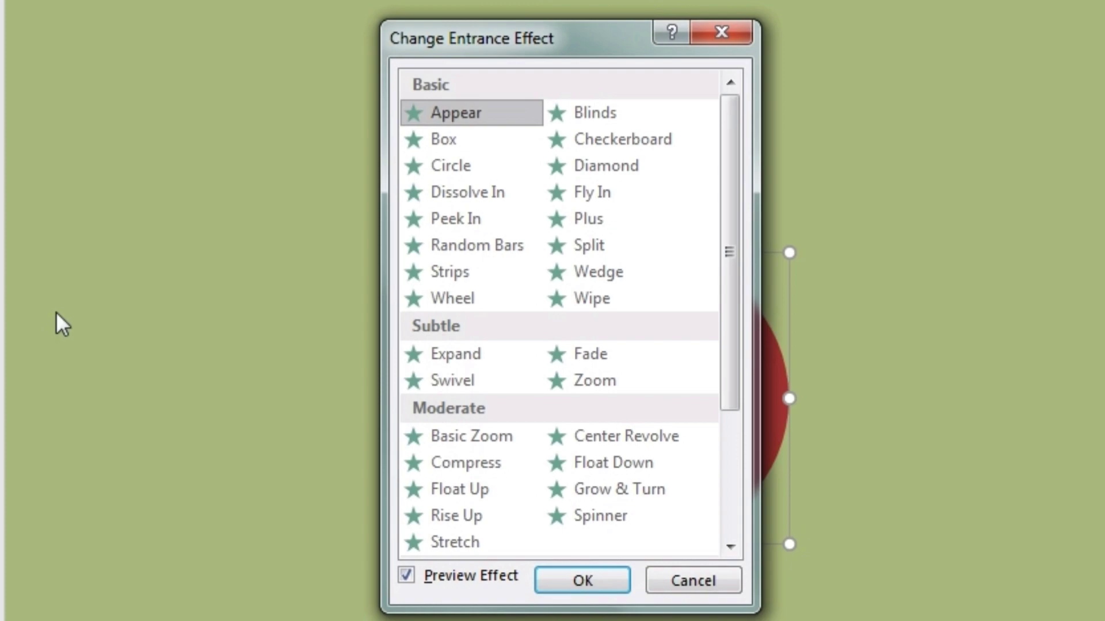
{"action": "left_click", "coordinate": [481, 437]}
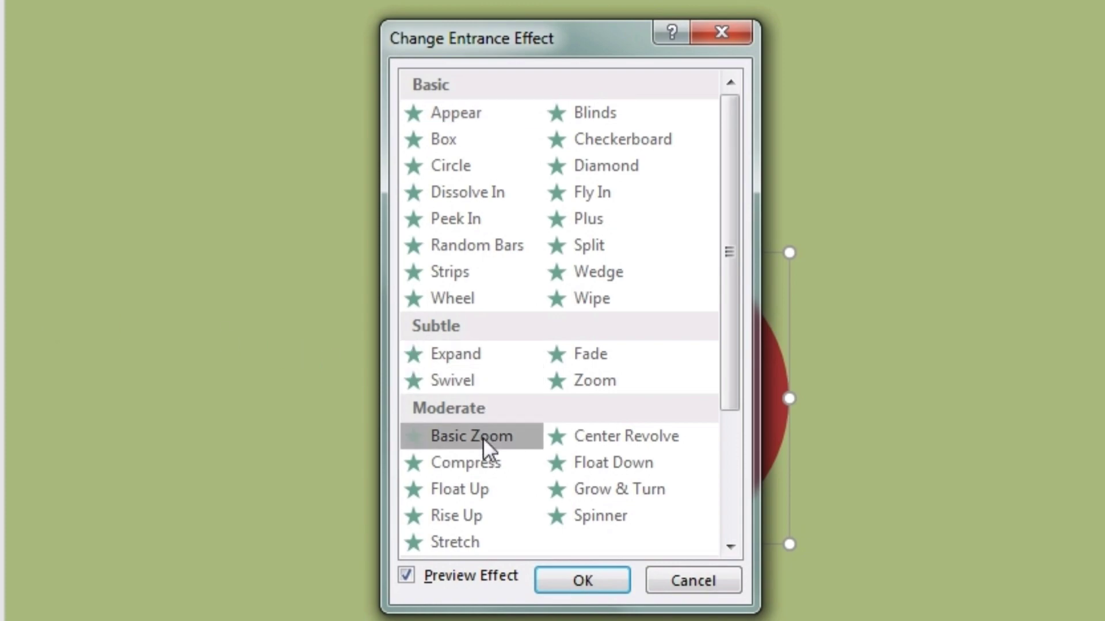
{"action": "left_click", "coordinate": [583, 581]}
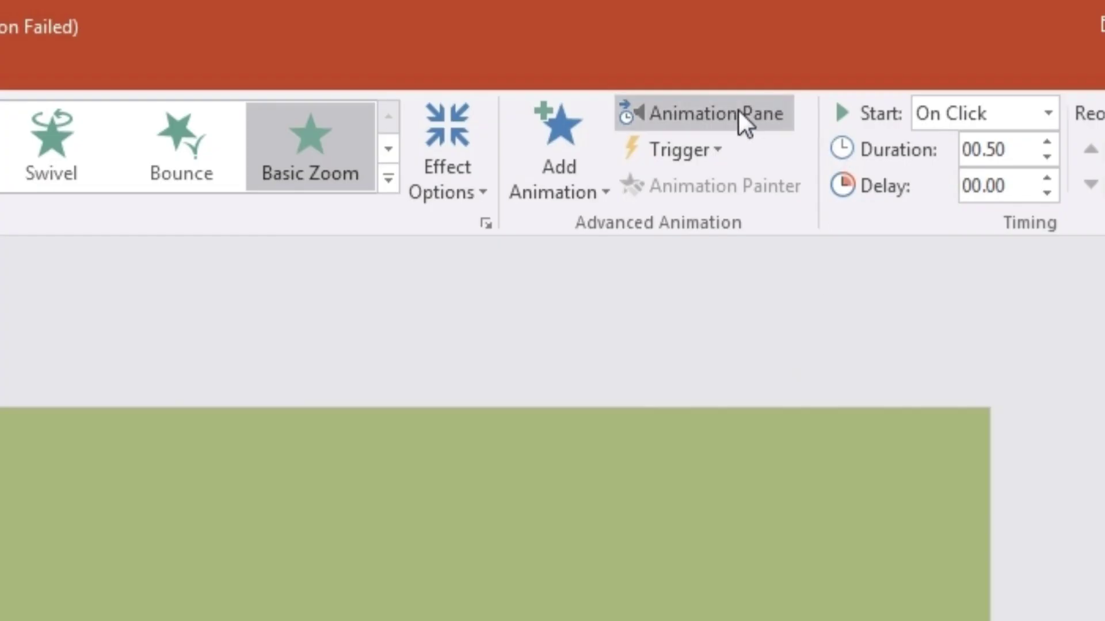
- Set Oval 30's Basic Zoom to start With Previous in the Animation Pane
{"action": "left_click", "coordinate": [876, 43]}
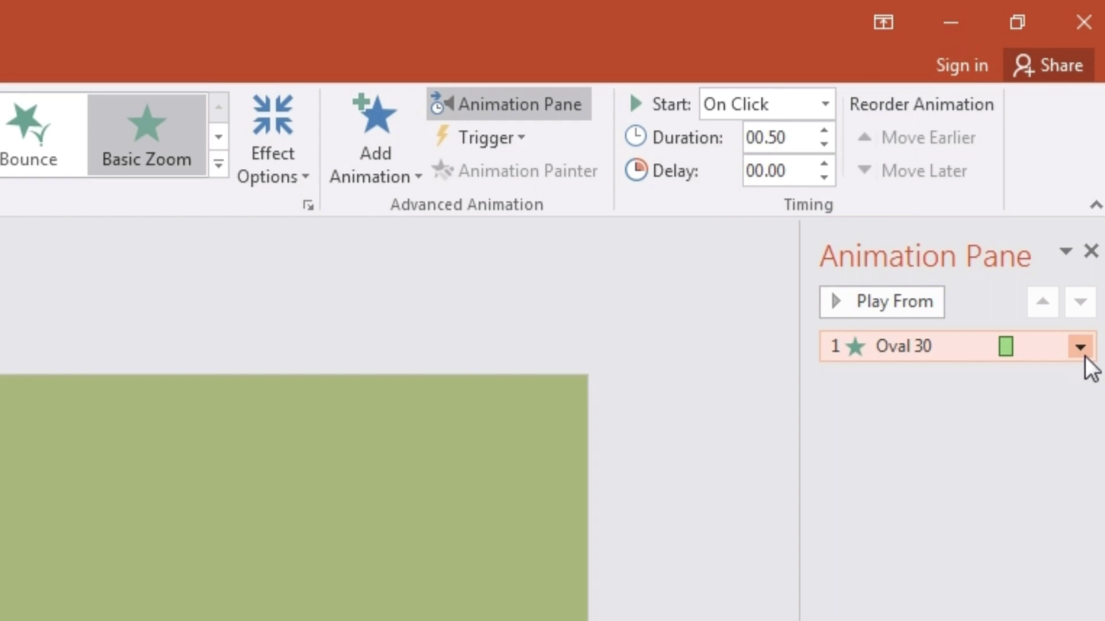
{"action": "left_click", "coordinate": [1085, 355]}
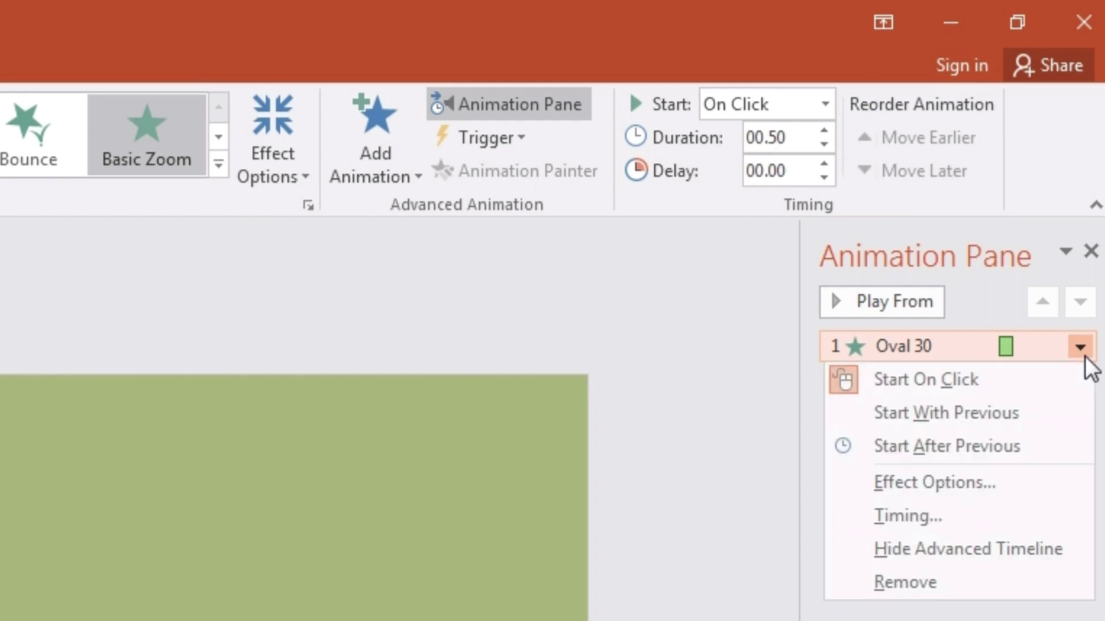
{"action": "left_click", "coordinate": [989, 416]}
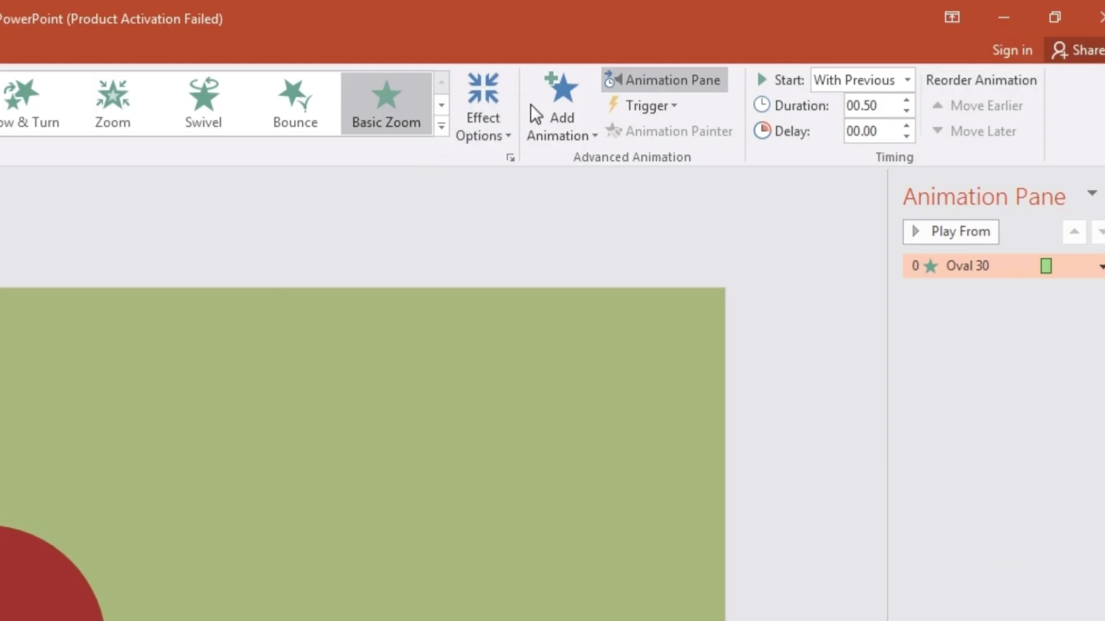
{"action": "left_click", "coordinate": [823, 56]}
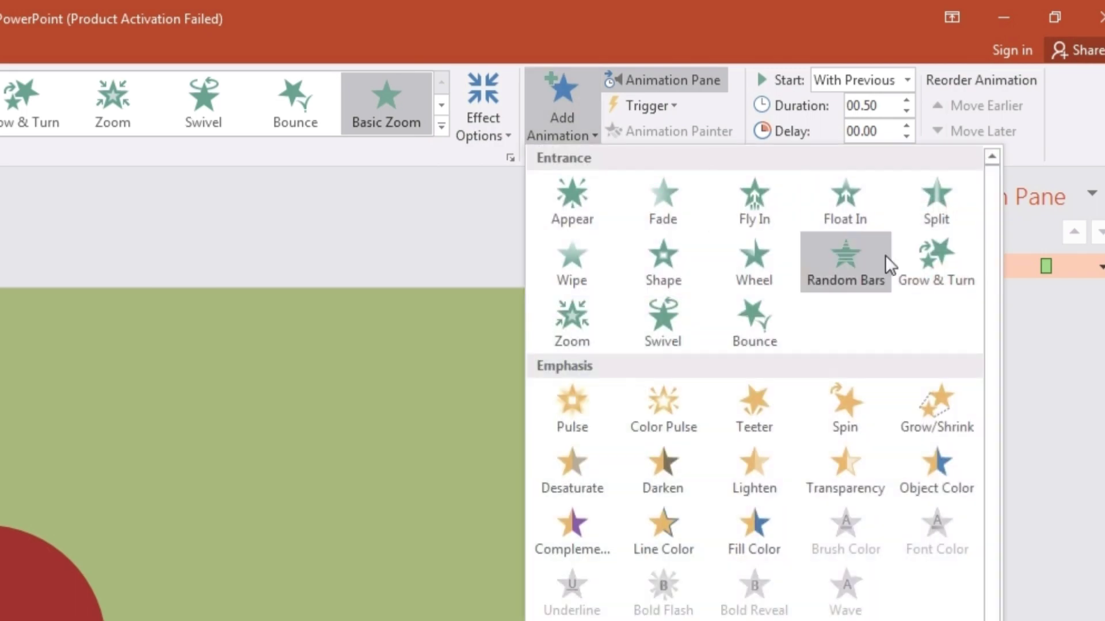
- Add a Grow/Shrink emphasis lasting 1.20 seconds, starting With Previous
{"action": "left_click", "coordinate": [932, 407]}
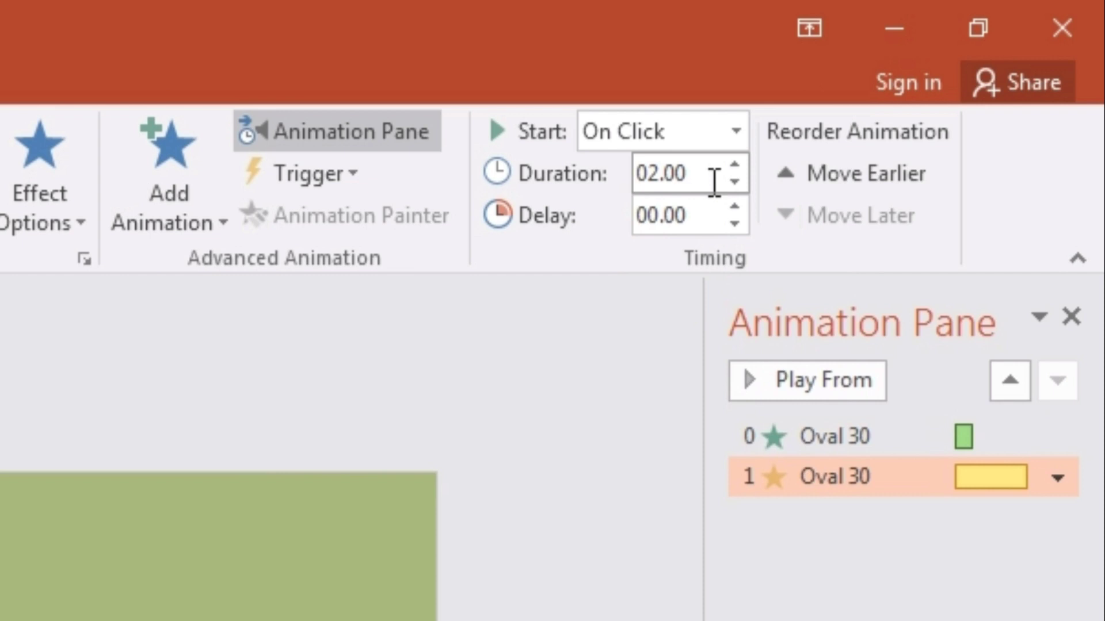
{"action": "double_click", "coordinate": [712, 177]}
{"action": "type", "text": "1.20"}
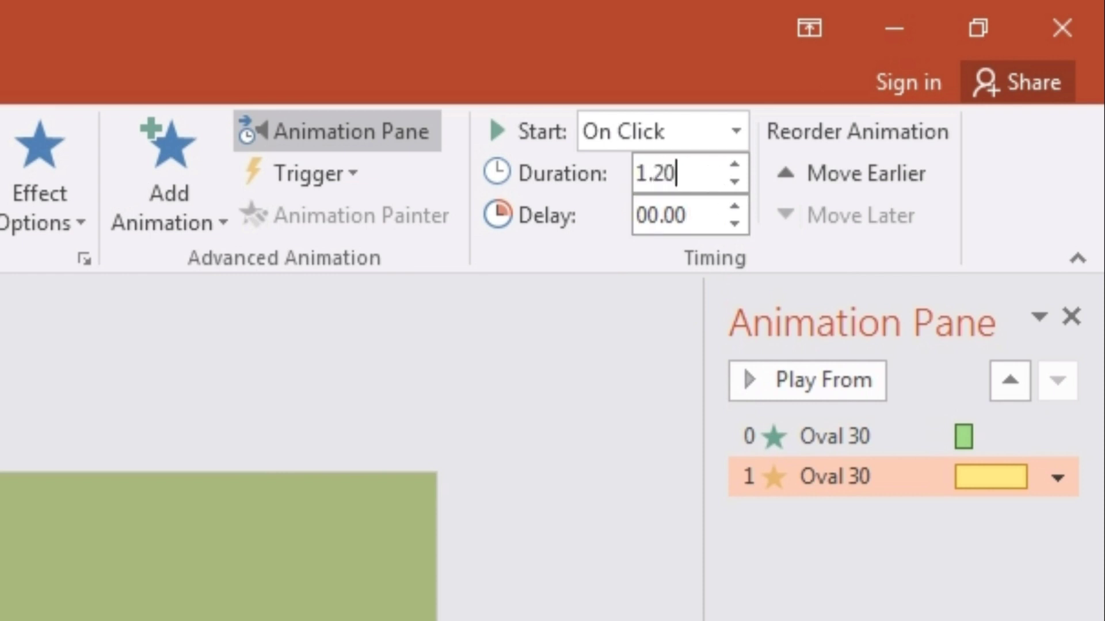
{"action": "key", "text": "Return"}
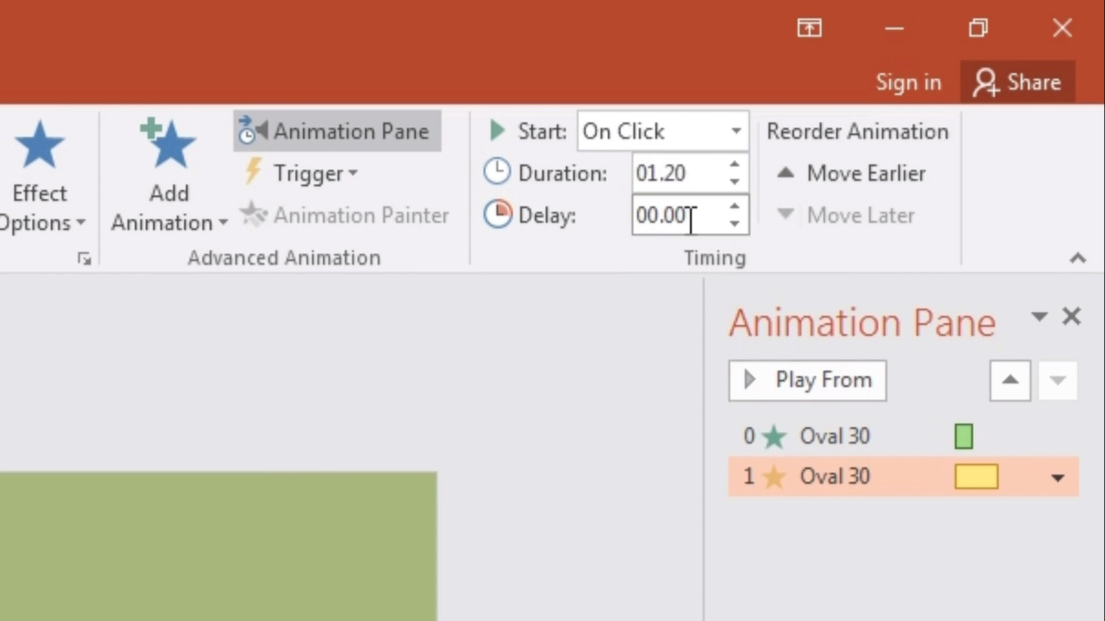
{"action": "left_click", "coordinate": [731, 142]}
{"action": "left_click", "coordinate": [695, 214]}
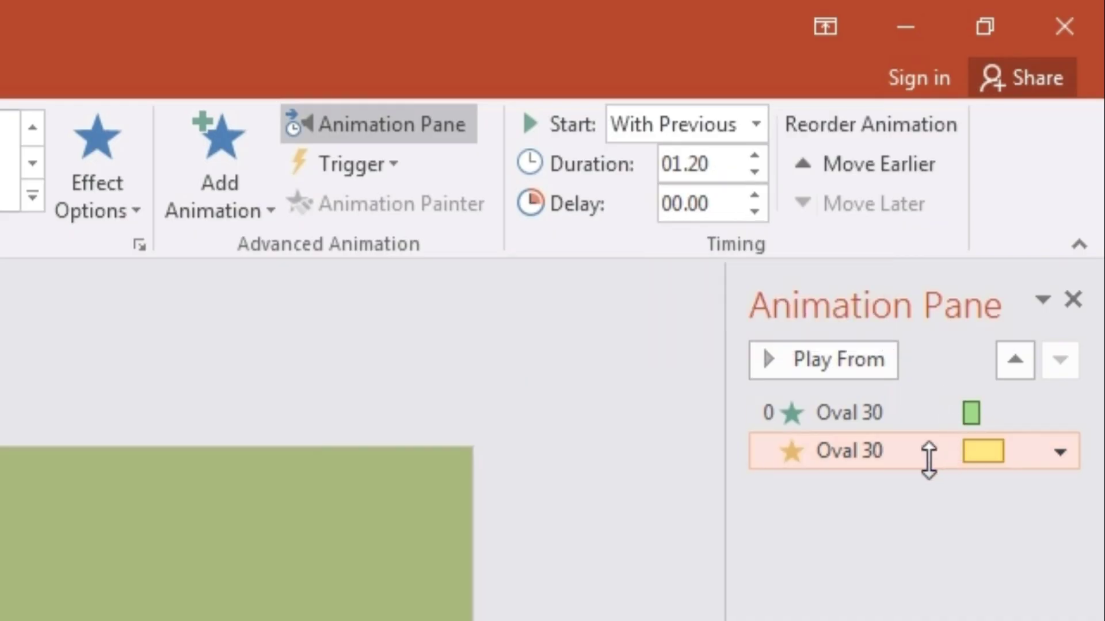
- Set the Grow/Shrink smooth end to 1.2 seconds and smooth start to 0.3 seconds
{"action": "double_click", "coordinate": [1046, 151]}
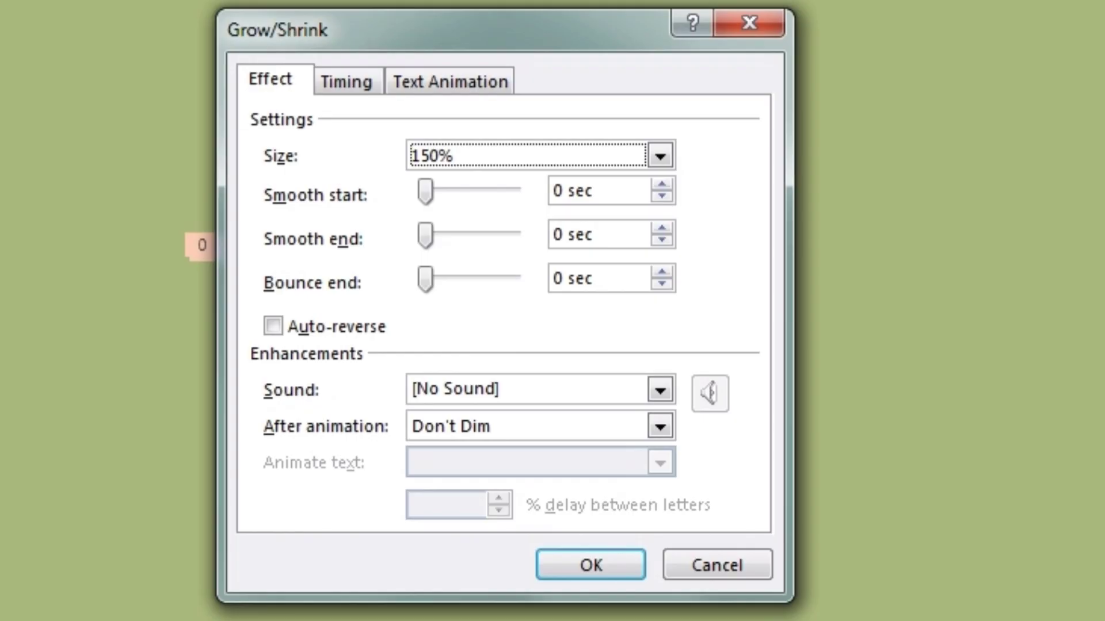
{"action": "left_click_drag", "start_coordinate": [426, 237], "coordinate": [515, 236]}
{"action": "left_click", "coordinate": [562, 192]}
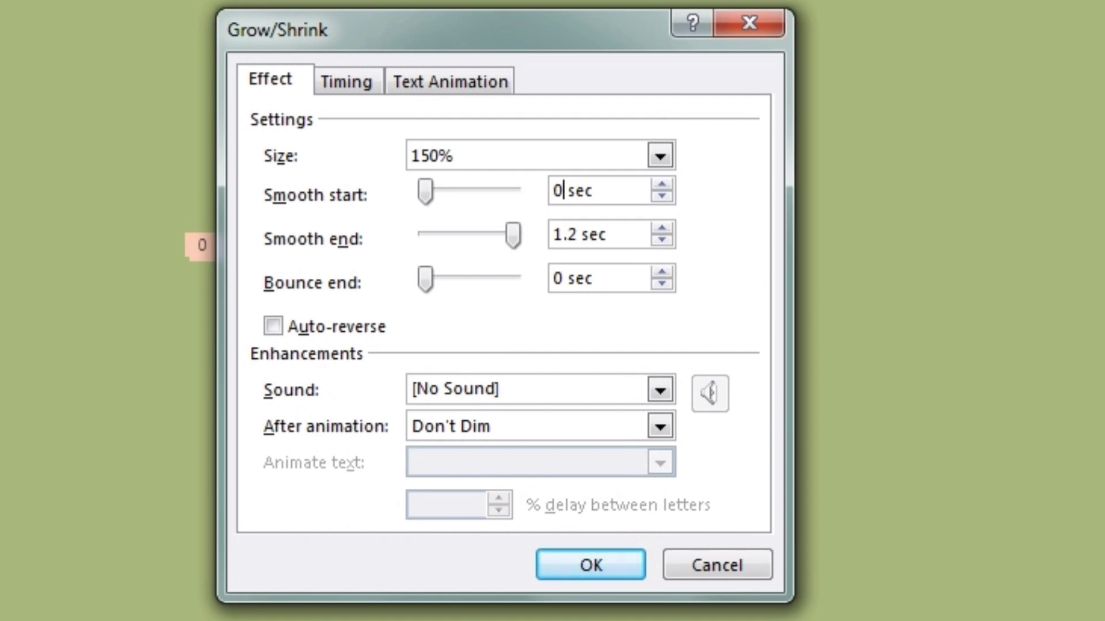
{"action": "type", "text": ".3"}
{"action": "left_click", "coordinate": [587, 561]}
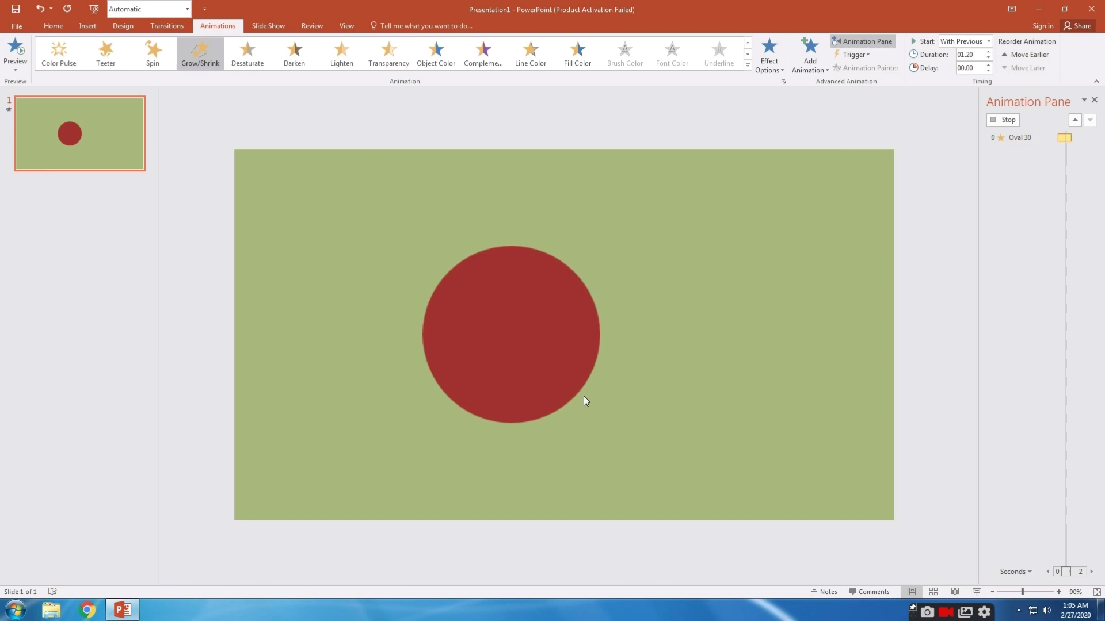
- Set the Grow/Shrink size to a custom 1200% and preview it from Oval 30
{"action": "double_click", "coordinate": [1019, 138]}
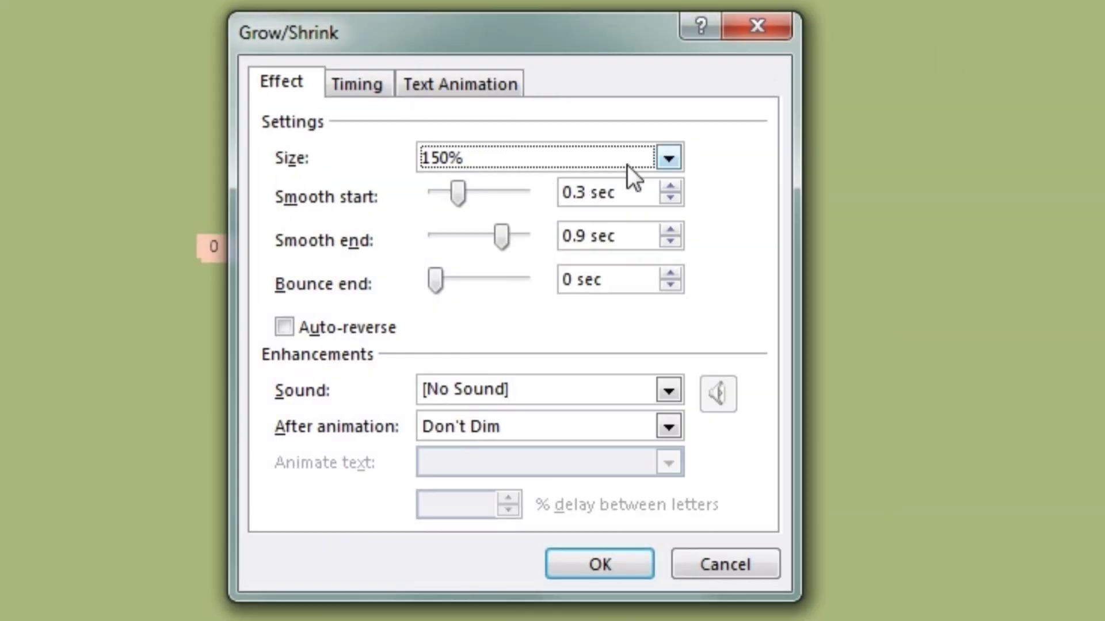
{"action": "left_click", "coordinate": [627, 165]}
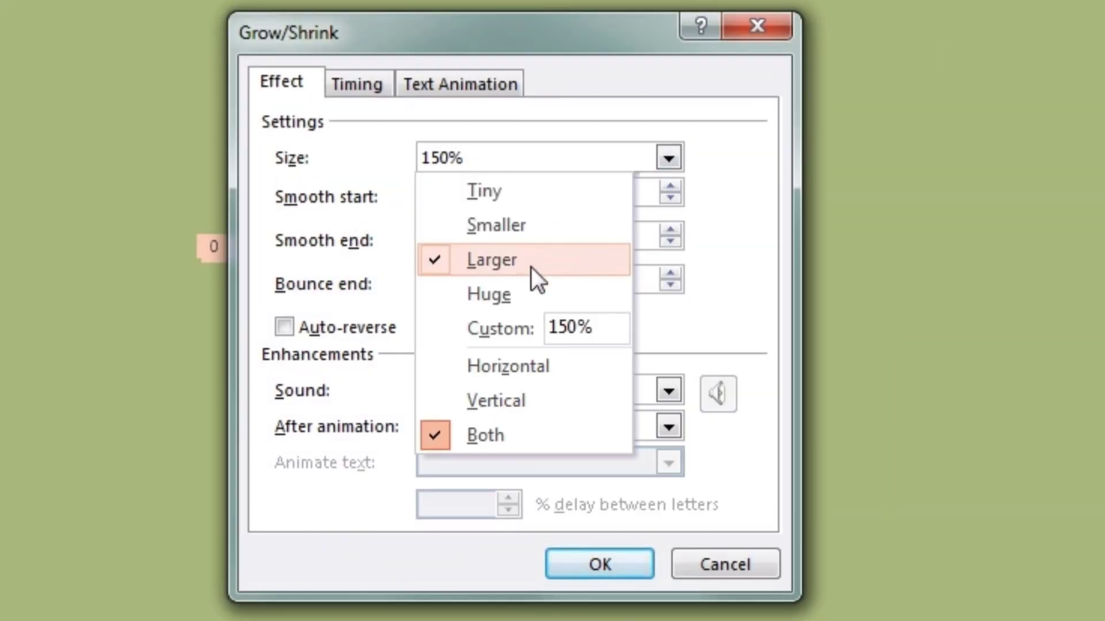
{"action": "left_click", "coordinate": [606, 326]}
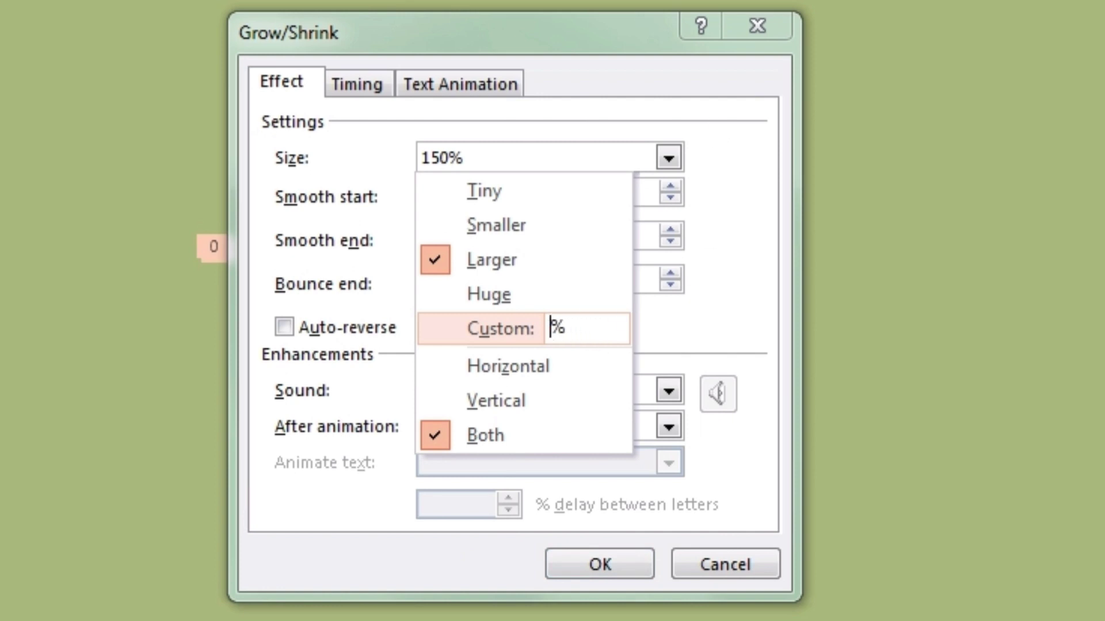
{"action": "key", "text": "Return"}
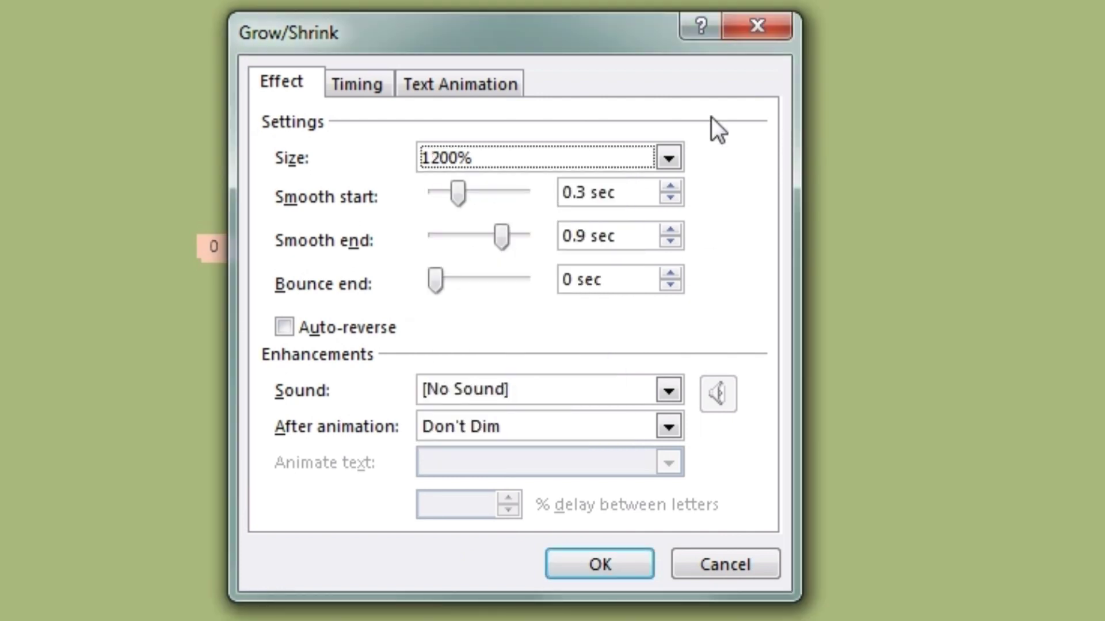
{"action": "left_click", "coordinate": [594, 572]}
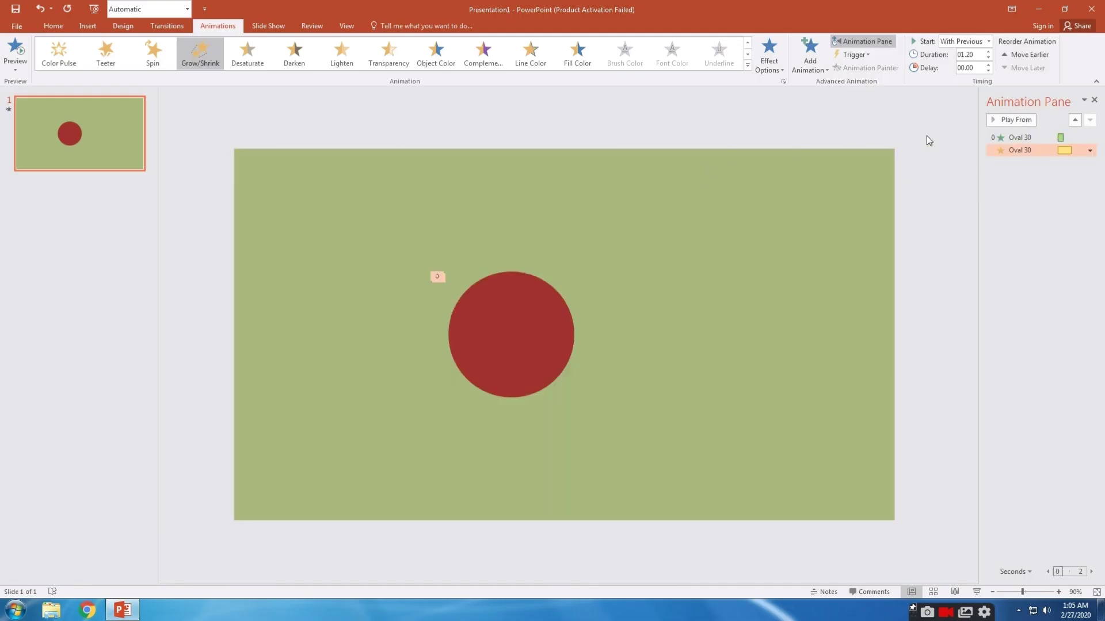
{"action": "left_click", "coordinate": [1019, 137]}
{"action": "left_click", "coordinate": [1018, 121]}
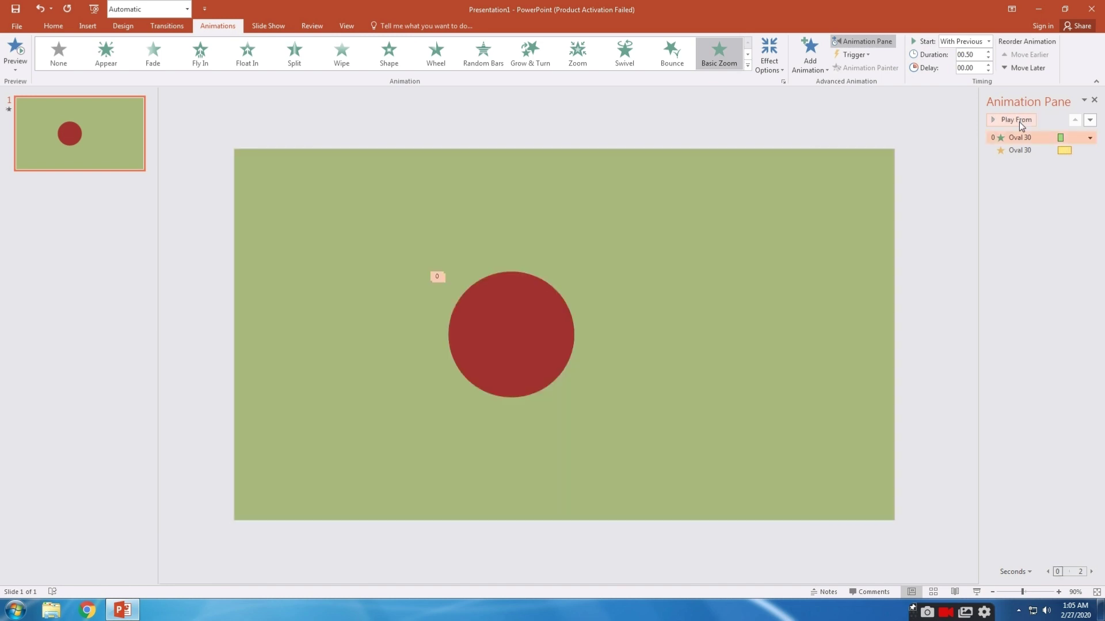
- Centre the red circle both vertically and horizontally on the slide
{"action": "left_click", "coordinate": [535, 323]}
{"action": "left_click", "coordinate": [388, 25]}
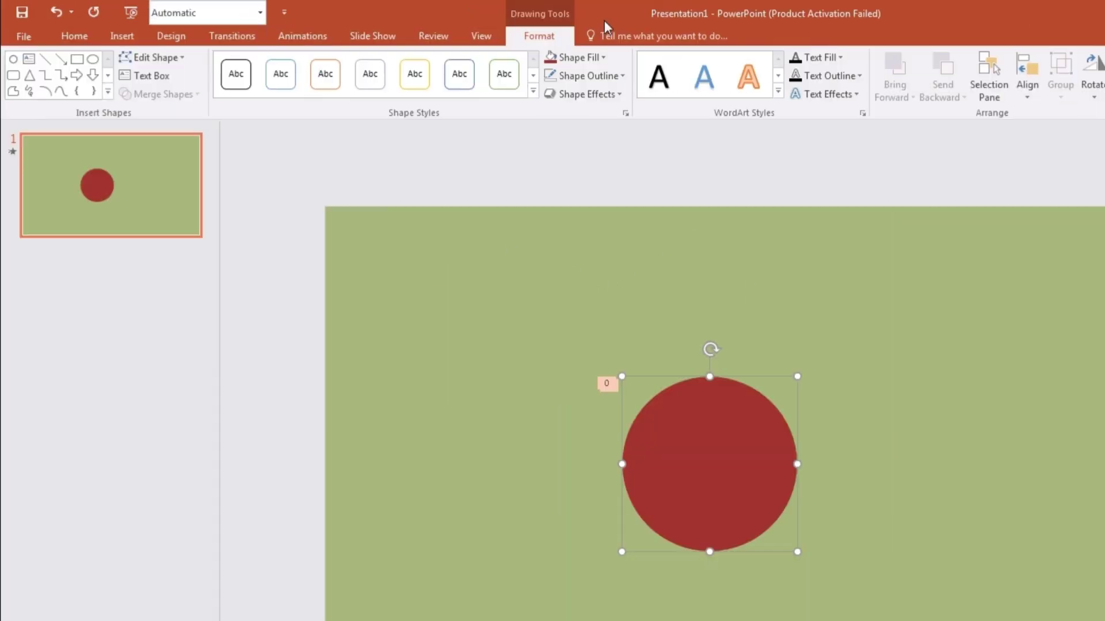
{"action": "left_click", "coordinate": [1027, 85]}
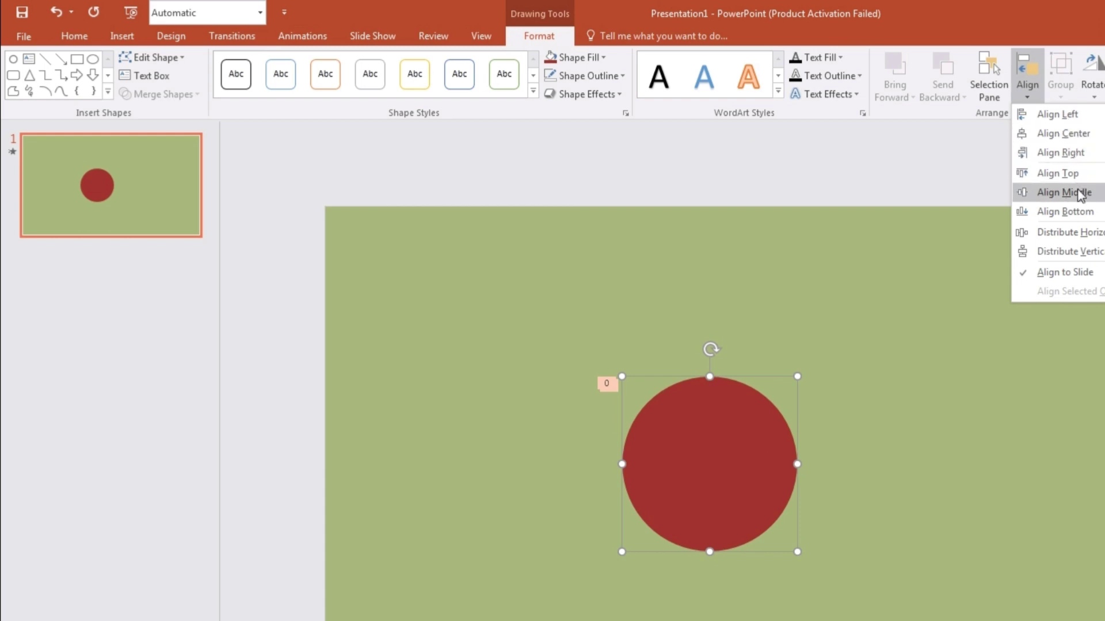
{"action": "left_click", "coordinate": [1080, 195]}
{"action": "left_click", "coordinate": [1027, 85]}
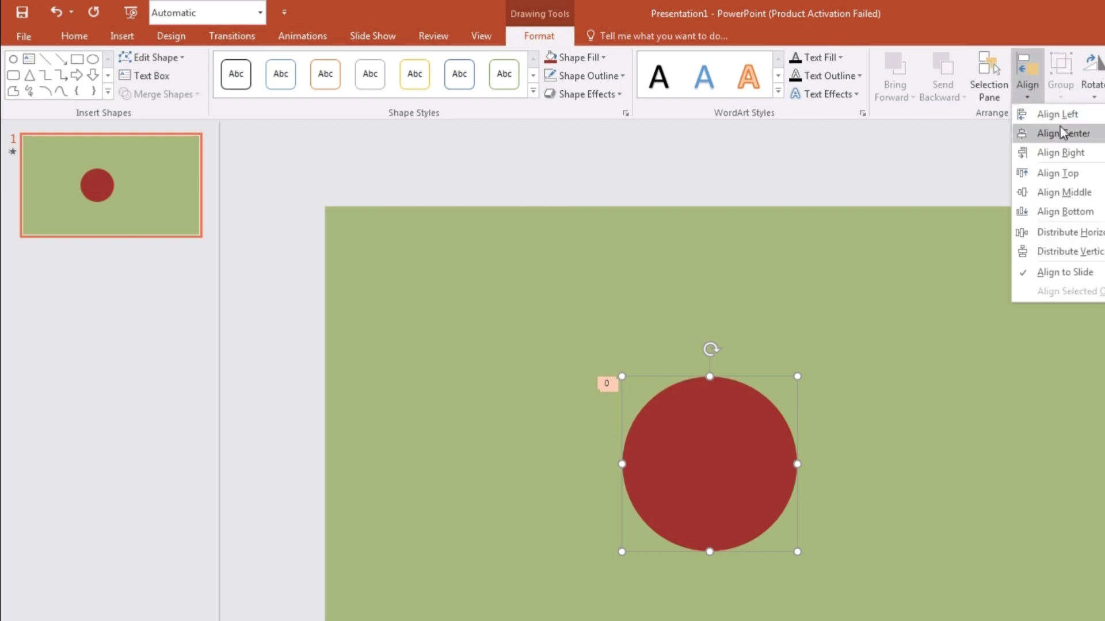
{"action": "left_click", "coordinate": [1062, 130]}
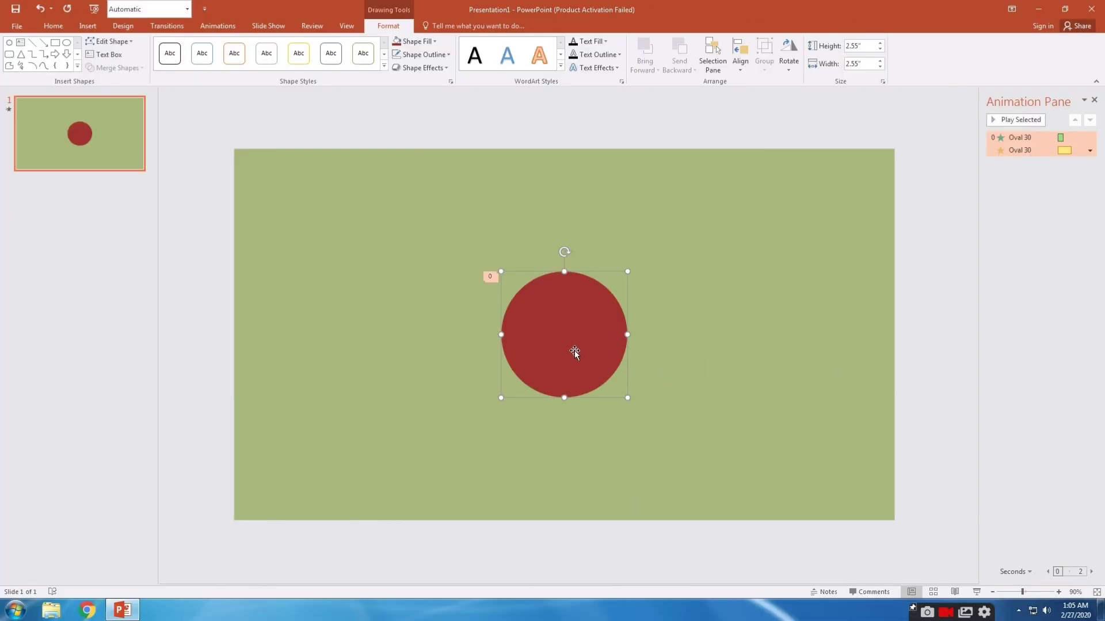
- Move the circle to straddle the slide's right edge and preview all animations
{"action": "left_click_drag", "start_coordinate": [786, 455], "coordinate": [1104, 456]}
{"action": "left_click_drag", "start_coordinate": [812, 329], "coordinate": [890, 332]}
{"action": "left_click", "coordinate": [936, 226]}
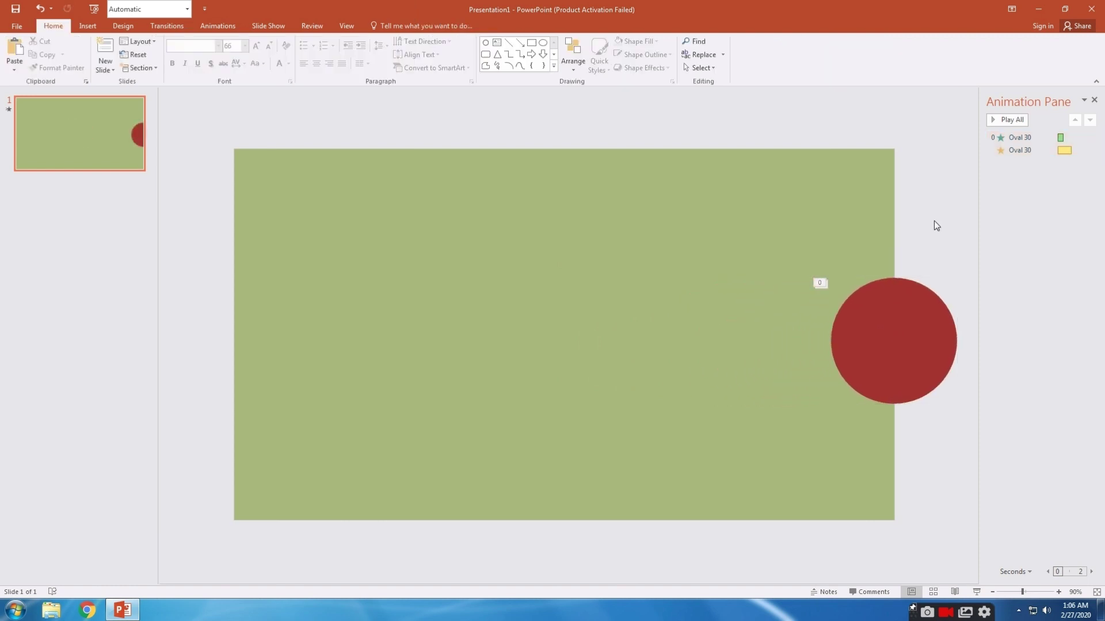
{"action": "left_click", "coordinate": [1003, 122]}
- Duplicate the circle into the slide centre and fill the copy dark blue
{"action": "left_click", "coordinate": [866, 348]}
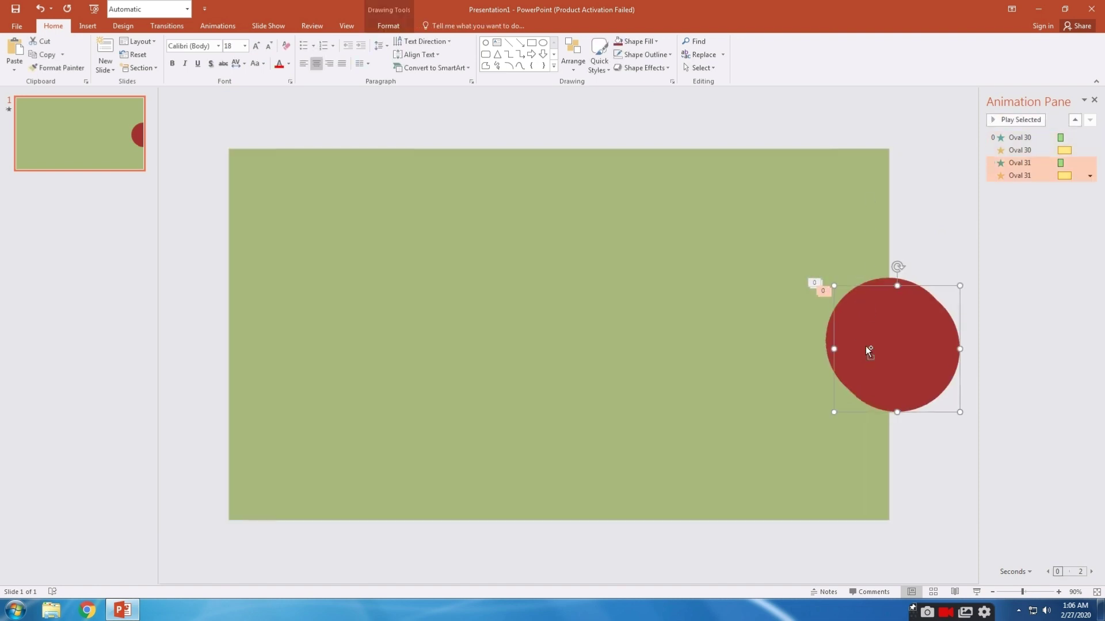
{"action": "left_click_drag", "start_coordinate": [866, 347], "coordinate": [579, 342]}
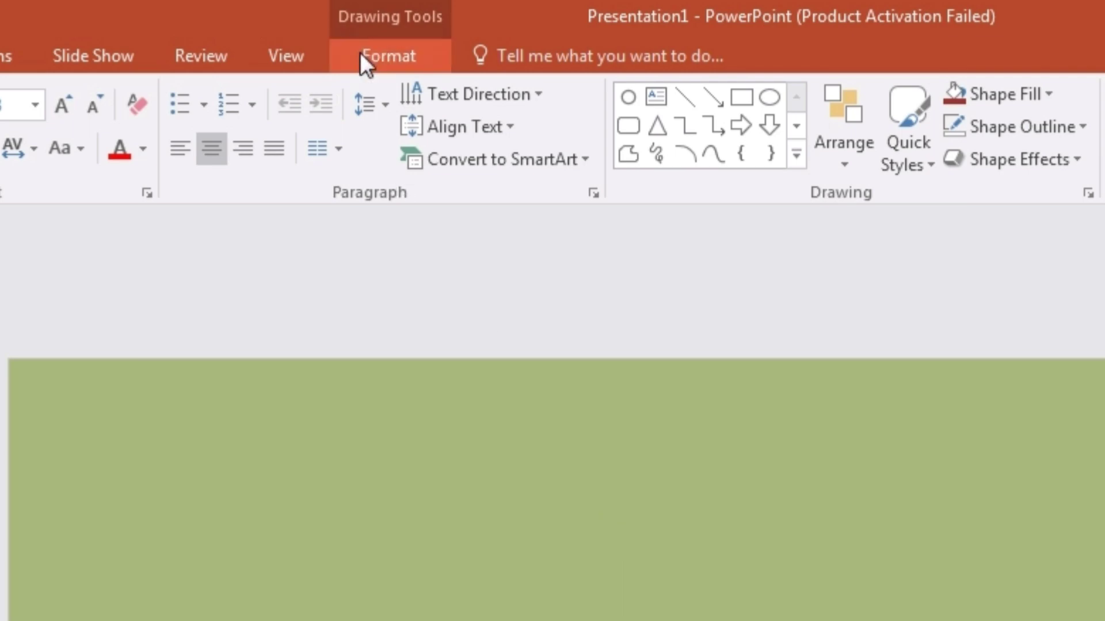
{"action": "left_click", "coordinate": [360, 55]}
{"action": "left_click", "coordinate": [452, 95]}
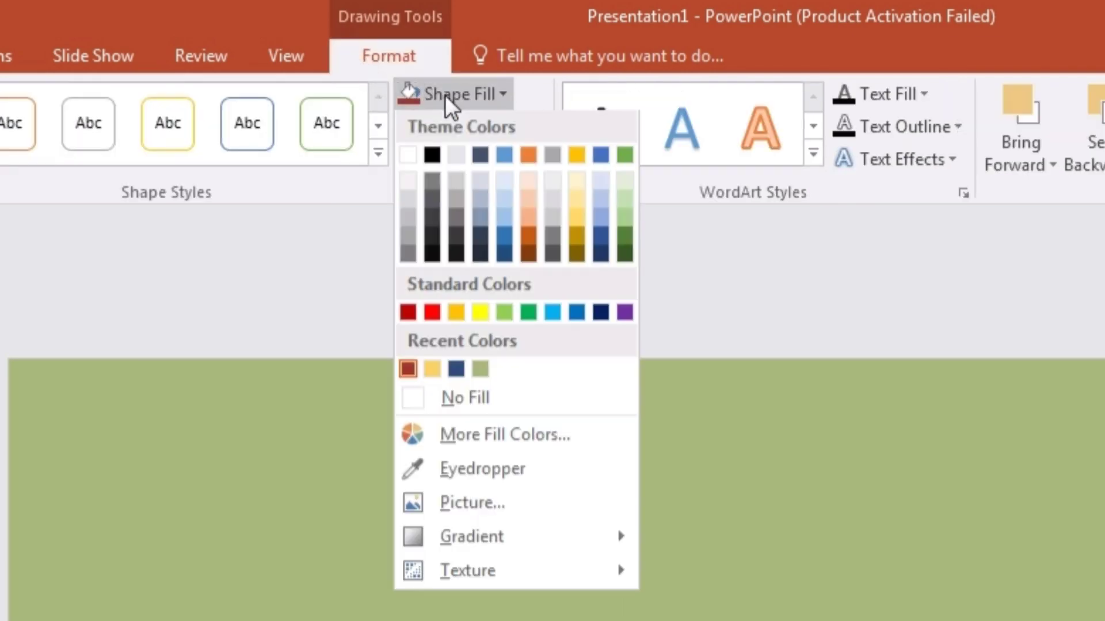
{"action": "left_click", "coordinate": [454, 372]}
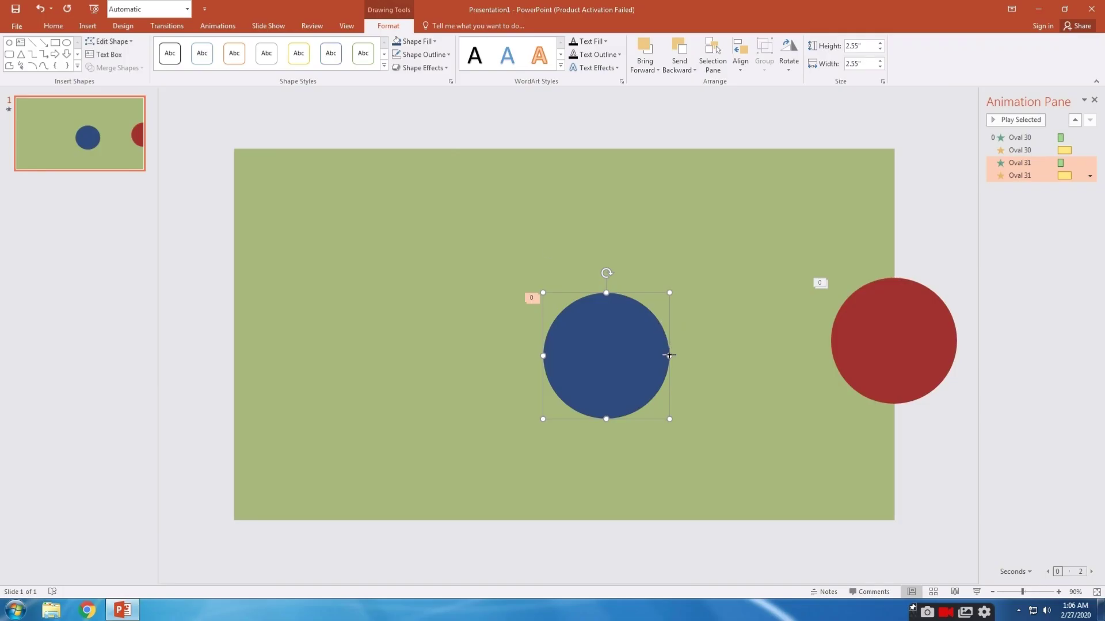
- Narrow the blue copy to 1.8" wide, tilt it about 40°, and place it on the lower-left corner
{"action": "left_click_drag", "start_coordinate": [669, 355], "coordinate": [632, 357]}
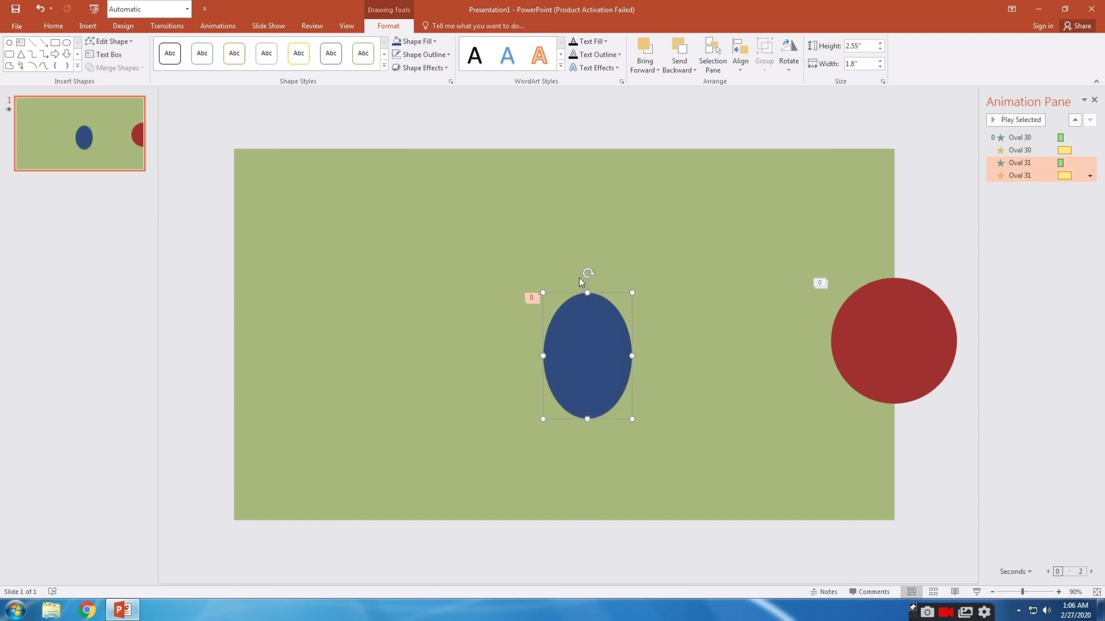
{"action": "left_click_drag", "start_coordinate": [587, 271], "coordinate": [649, 291]}
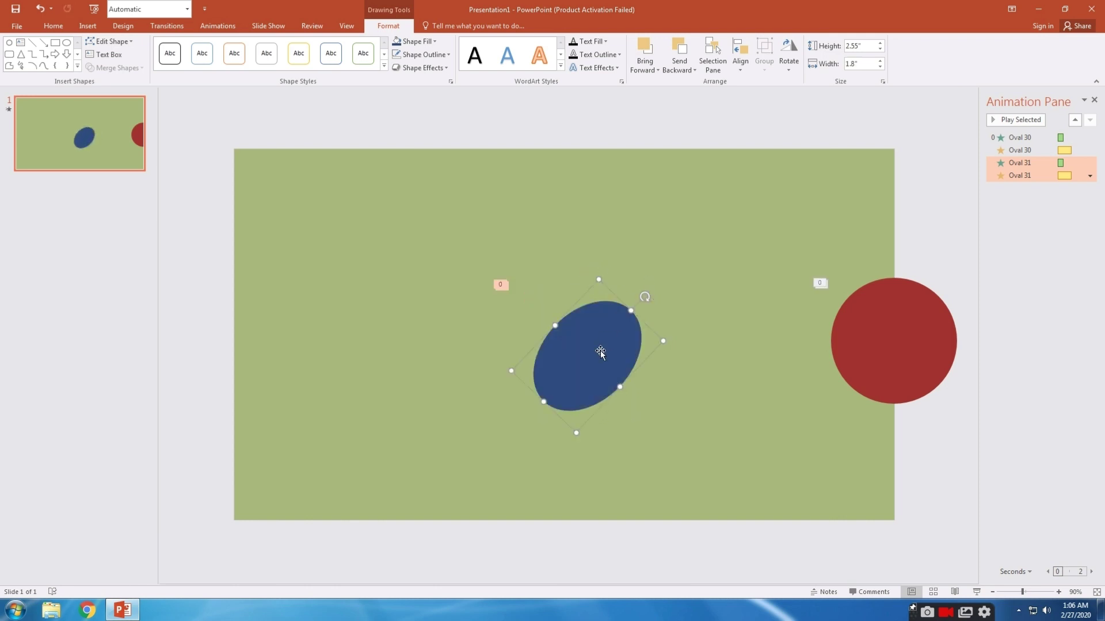
{"action": "left_click_drag", "start_coordinate": [600, 352], "coordinate": [264, 503]}
{"action": "left_click", "coordinate": [738, 100]}
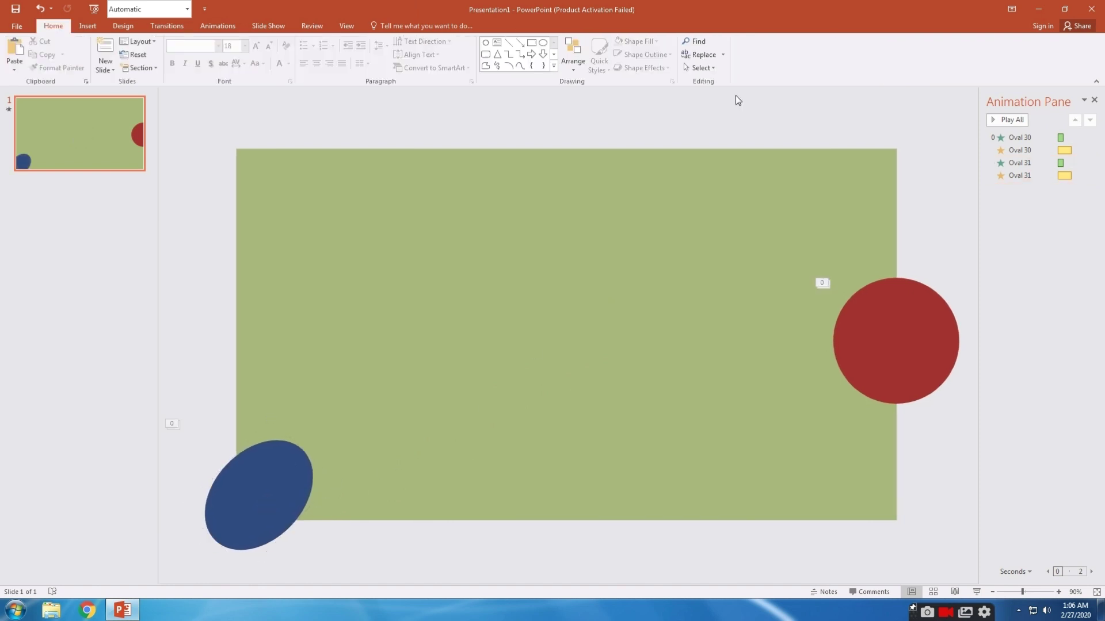
{"action": "left_click", "coordinate": [1013, 122]}
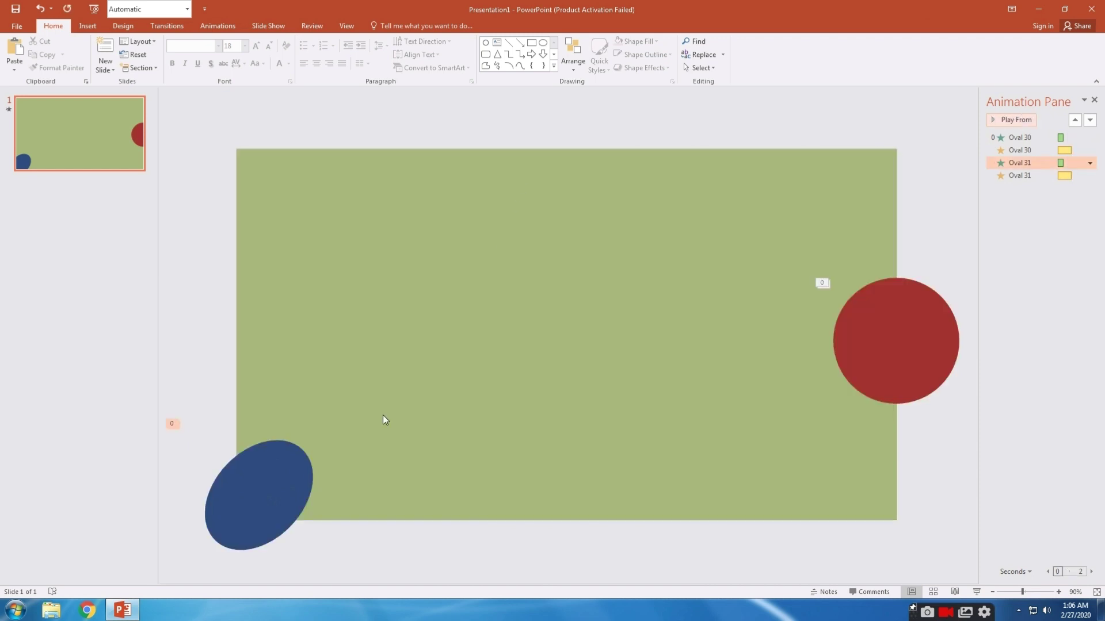
{"action": "left_click", "coordinate": [272, 487]}
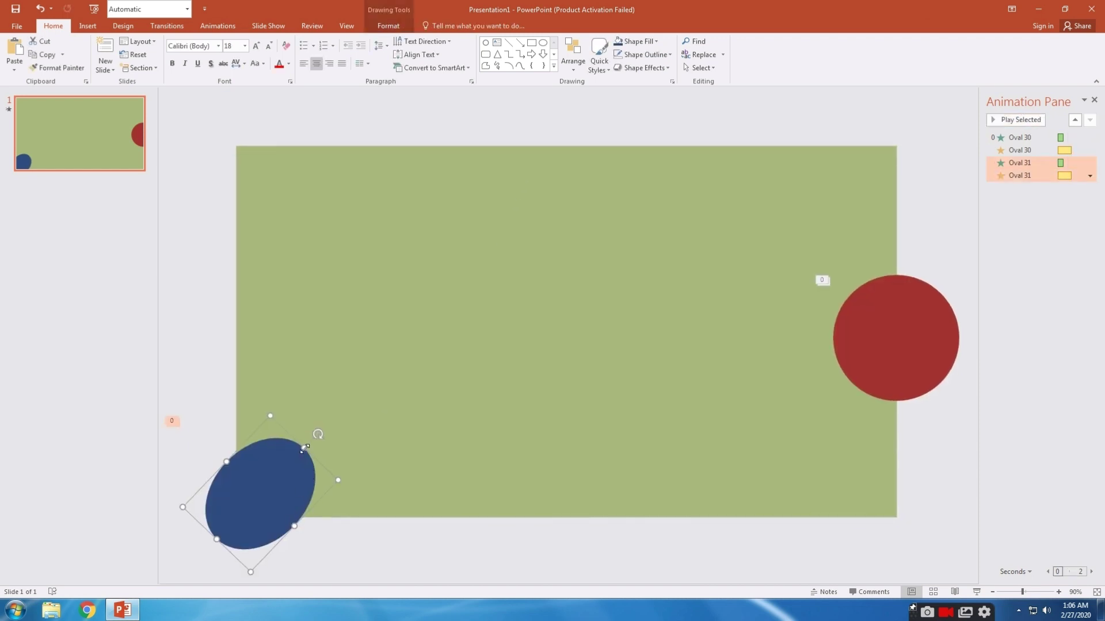
{"action": "left_click_drag", "start_coordinate": [302, 450], "coordinate": [311, 440]}
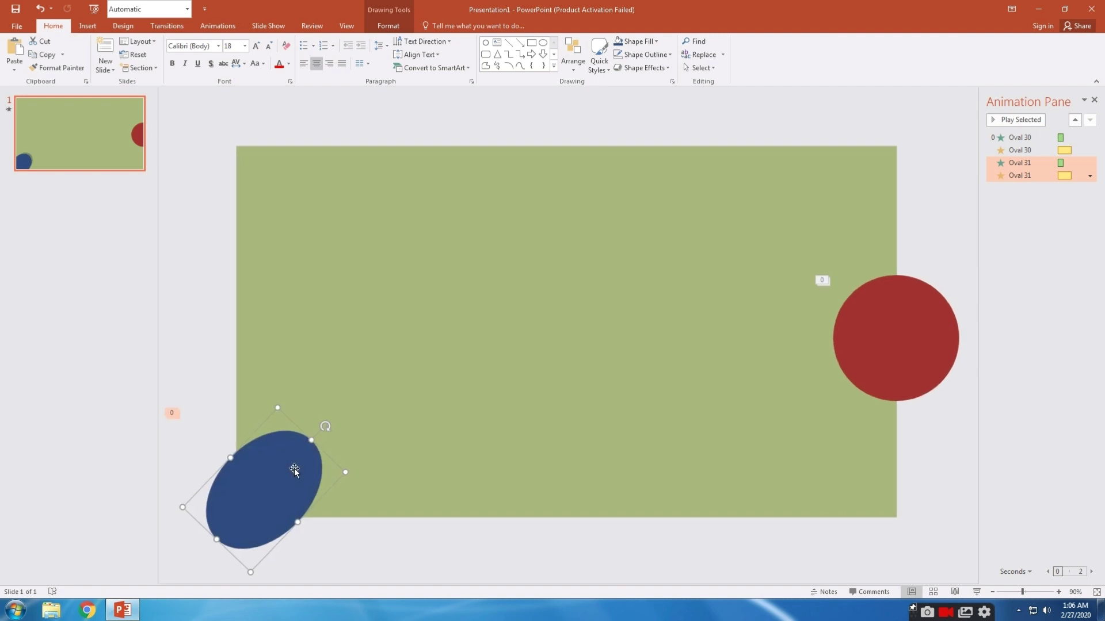
{"action": "left_click", "coordinate": [734, 224]}
- Delay both Oval 31 animations by 0.30 seconds and preview them following the red circle
{"action": "left_click", "coordinate": [1012, 121]}
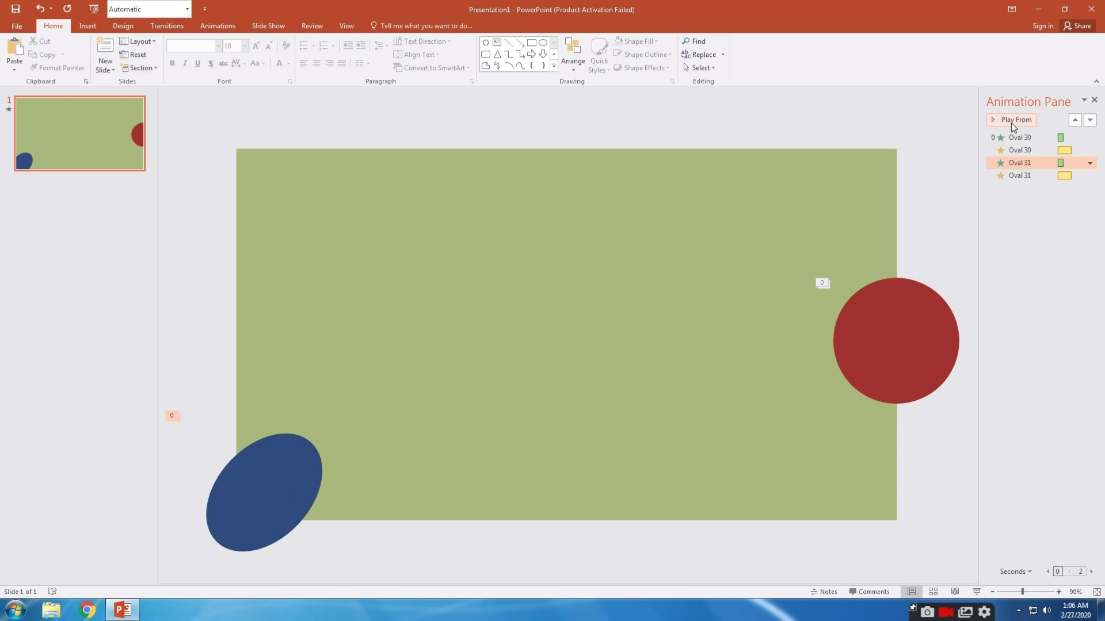
{"action": "left_click", "coordinate": [219, 26]}
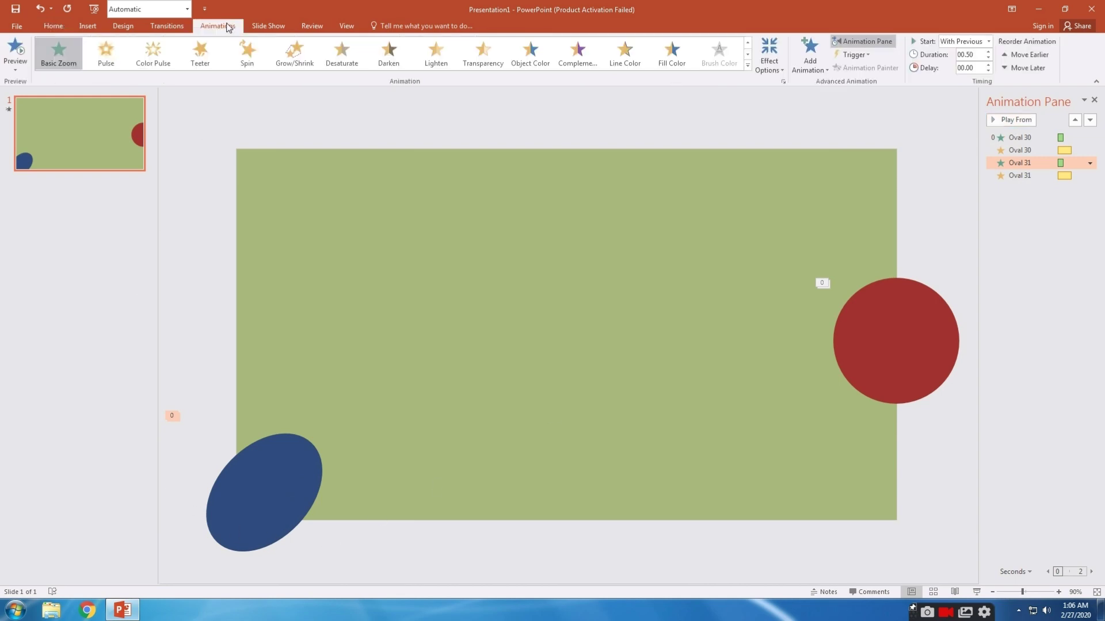
{"action": "left_click", "coordinate": [292, 481]}
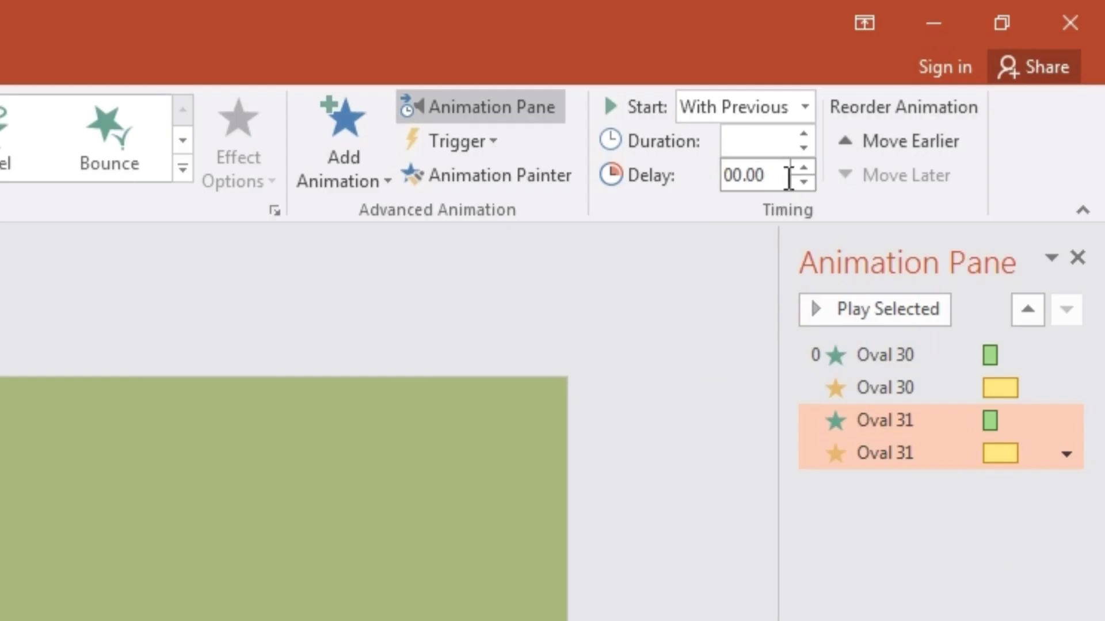
{"action": "double_click", "coordinate": [788, 178]}
{"action": "type", "text": "0."}
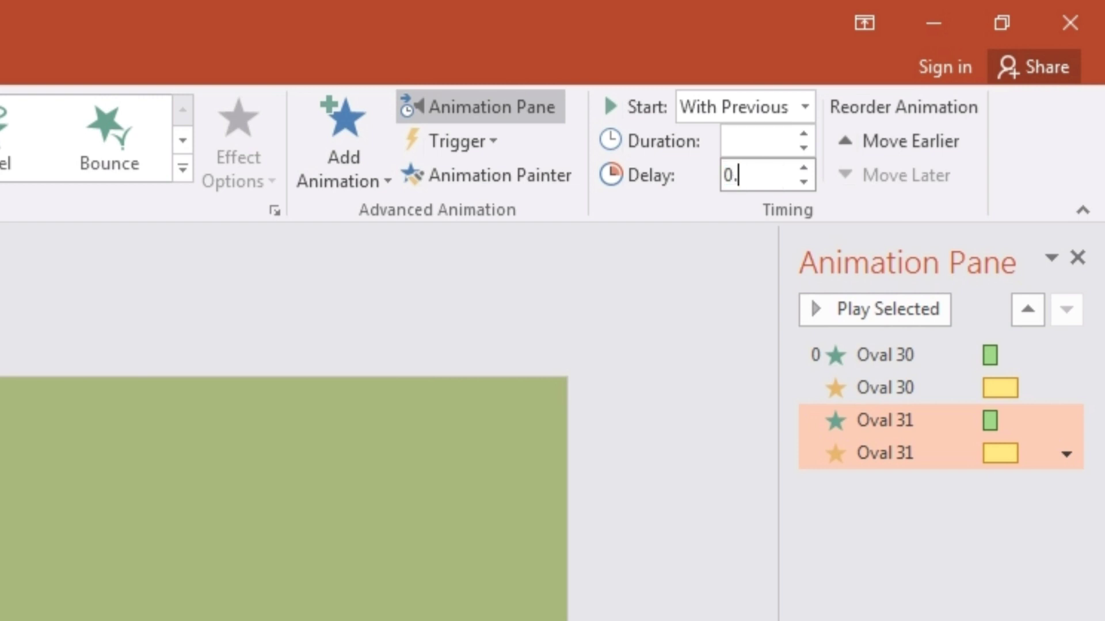
{"action": "type", "text": "30"}
{"action": "key", "text": "Return"}
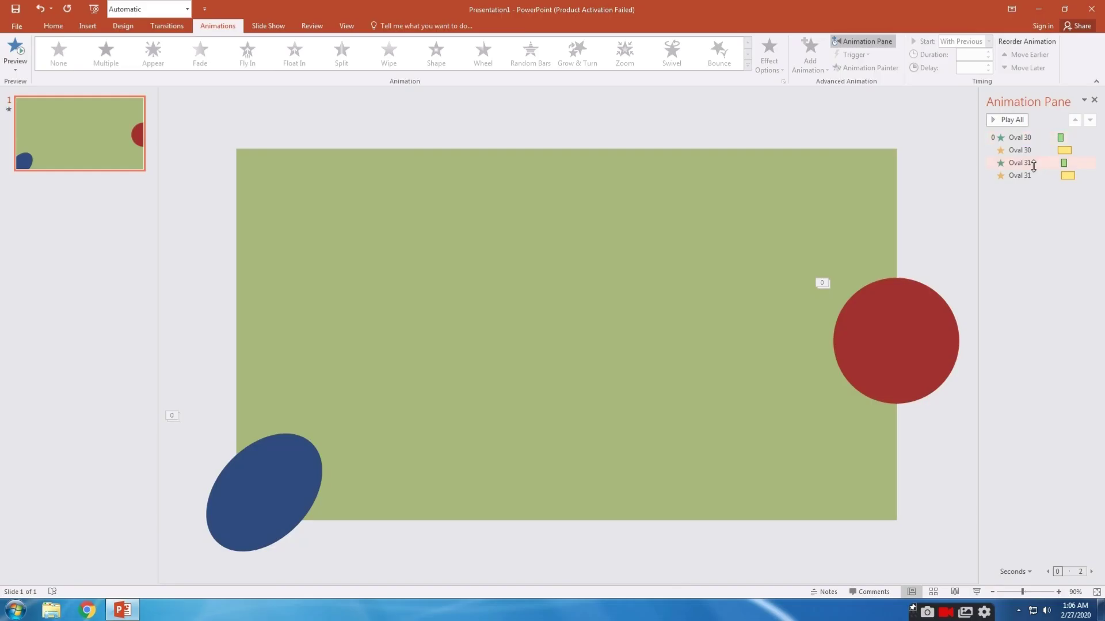
{"action": "left_click", "coordinate": [899, 317]}
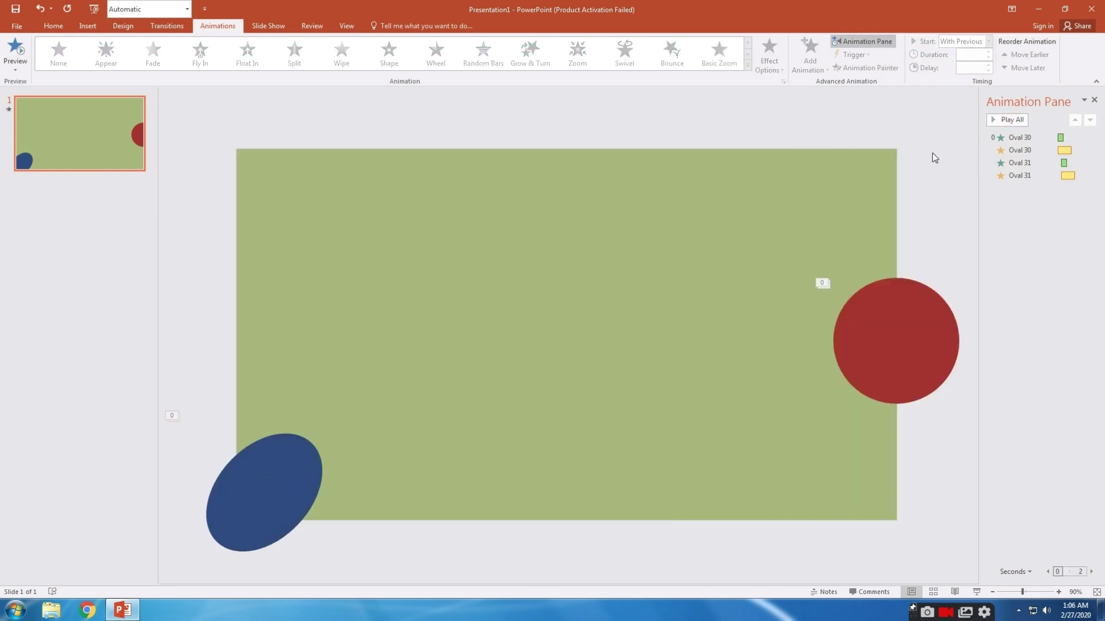
{"action": "left_click", "coordinate": [1018, 137]}
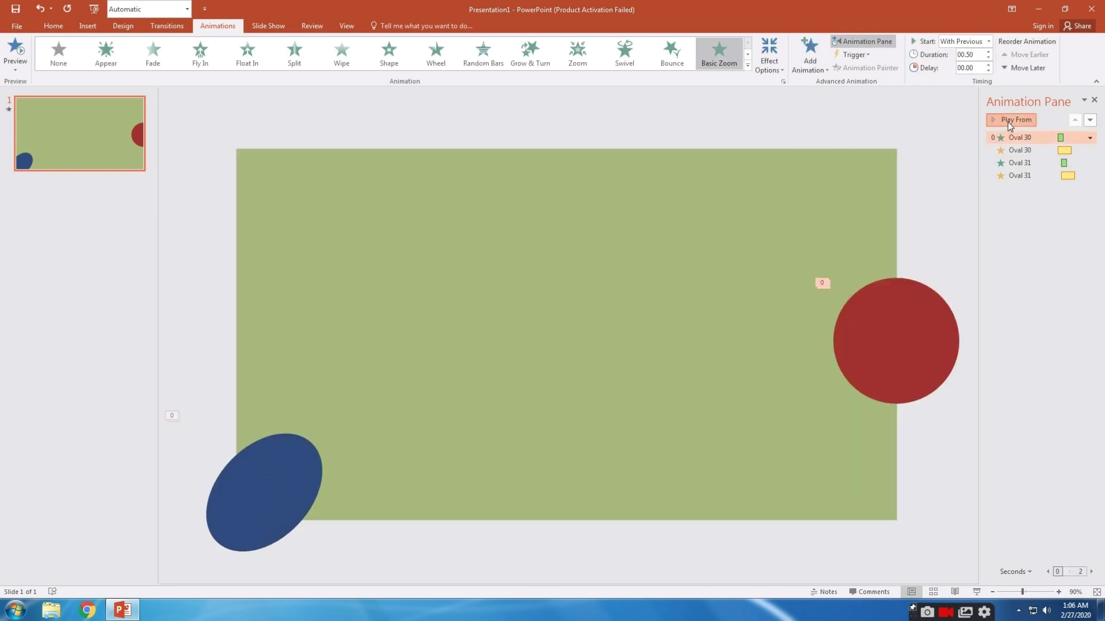
{"action": "left_click", "coordinate": [1008, 122]}
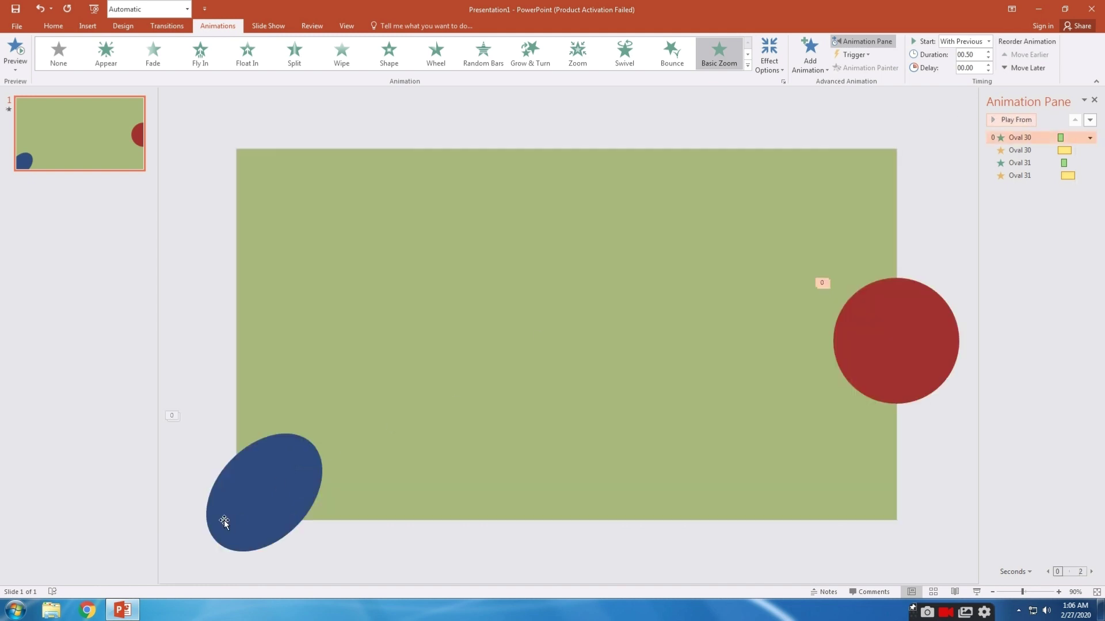
- Copy the blue oval, colour the copy yellow, and place it at the top-right corner
{"action": "left_click", "coordinate": [292, 470]}
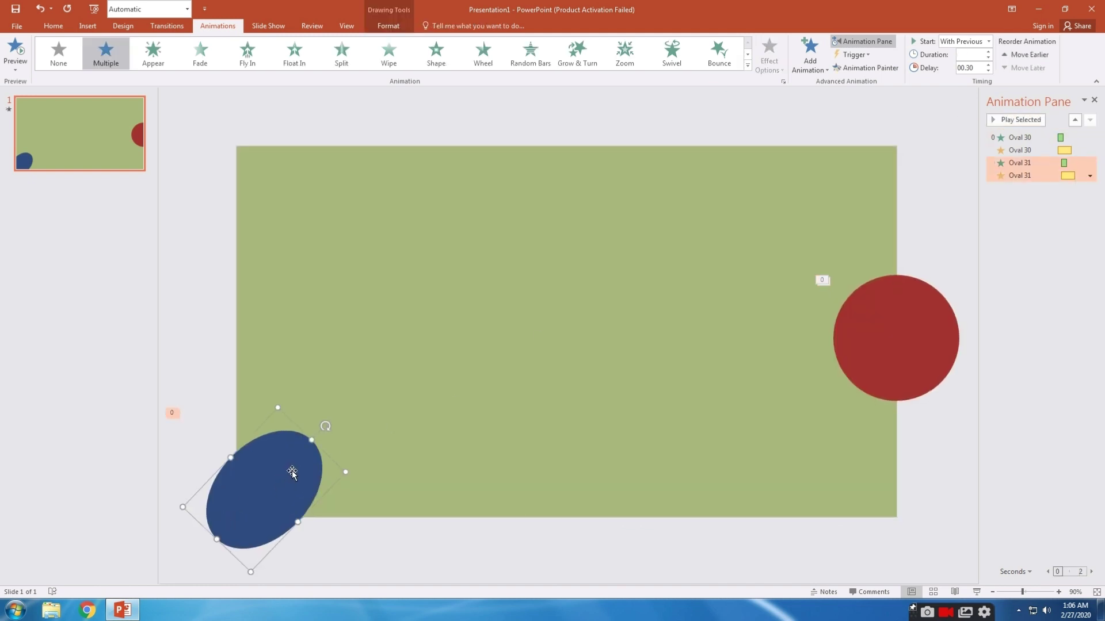
{"action": "left_click_drag", "start_coordinate": [294, 463], "coordinate": [535, 265]}
{"action": "left_click", "coordinate": [428, 73]}
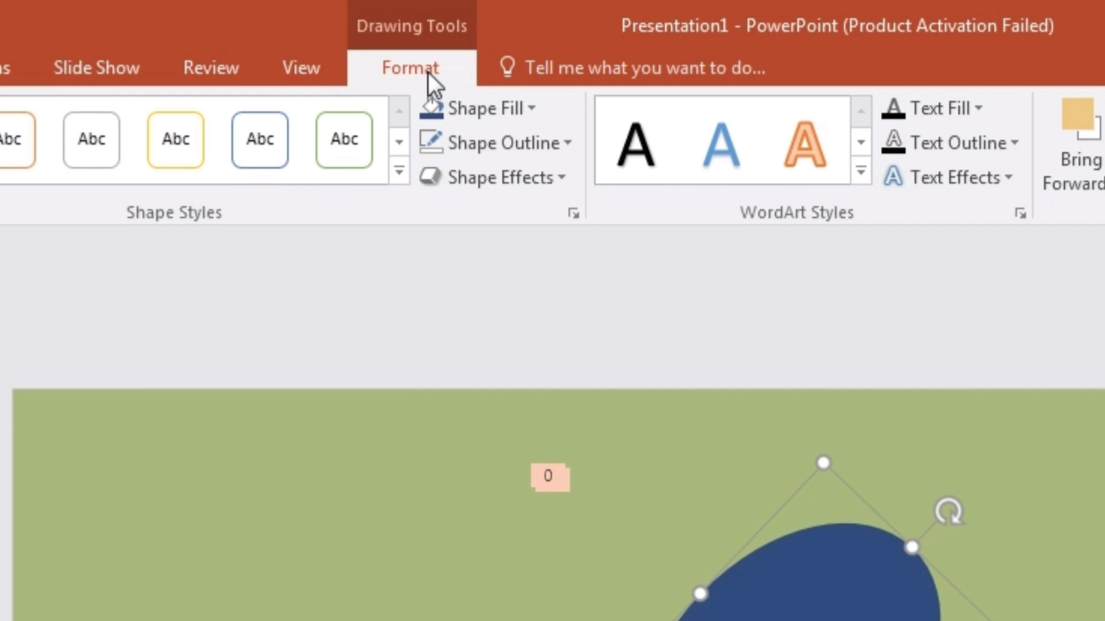
{"action": "left_click", "coordinate": [476, 108]}
{"action": "left_click", "coordinate": [483, 402]}
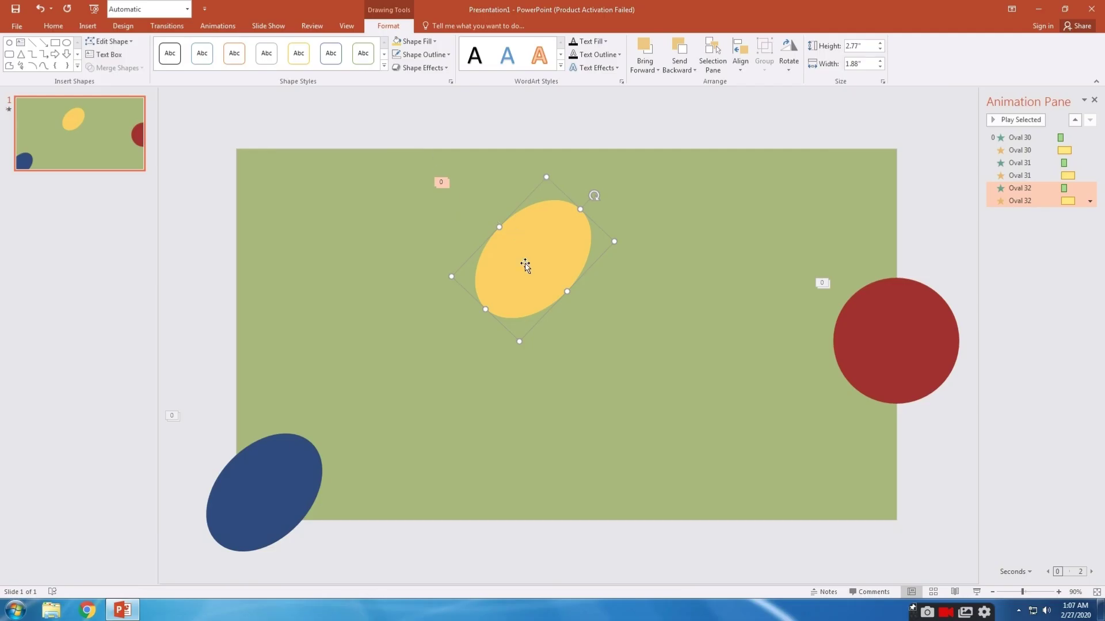
{"action": "left_click_drag", "start_coordinate": [525, 264], "coordinate": [869, 184]}
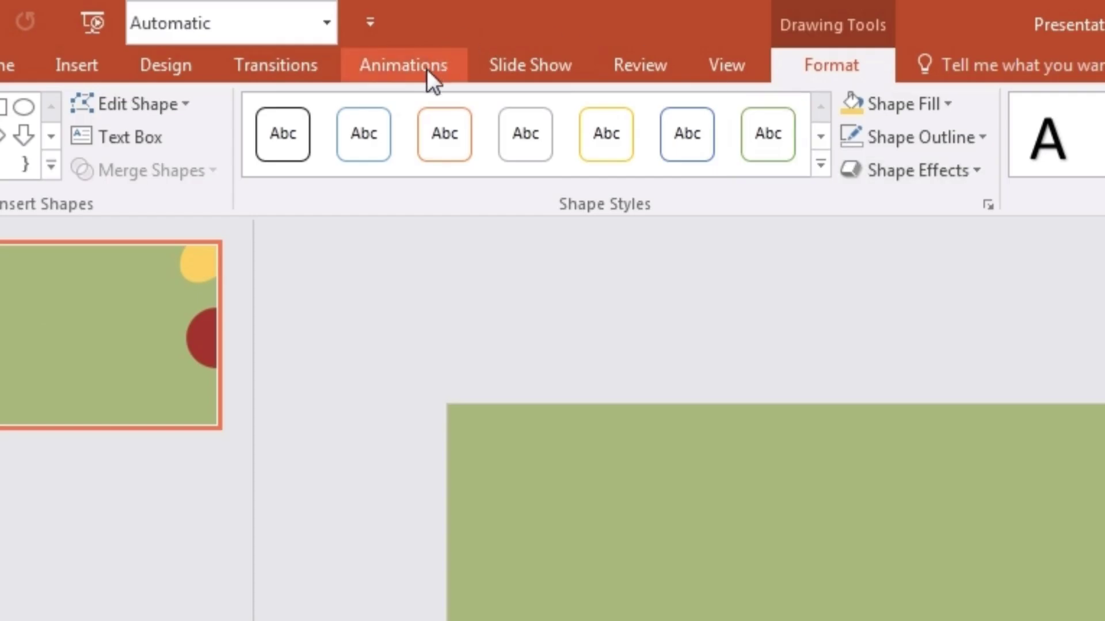
- Delay the yellow oval's animations by 0.50 seconds
{"action": "left_click", "coordinate": [225, 26]}
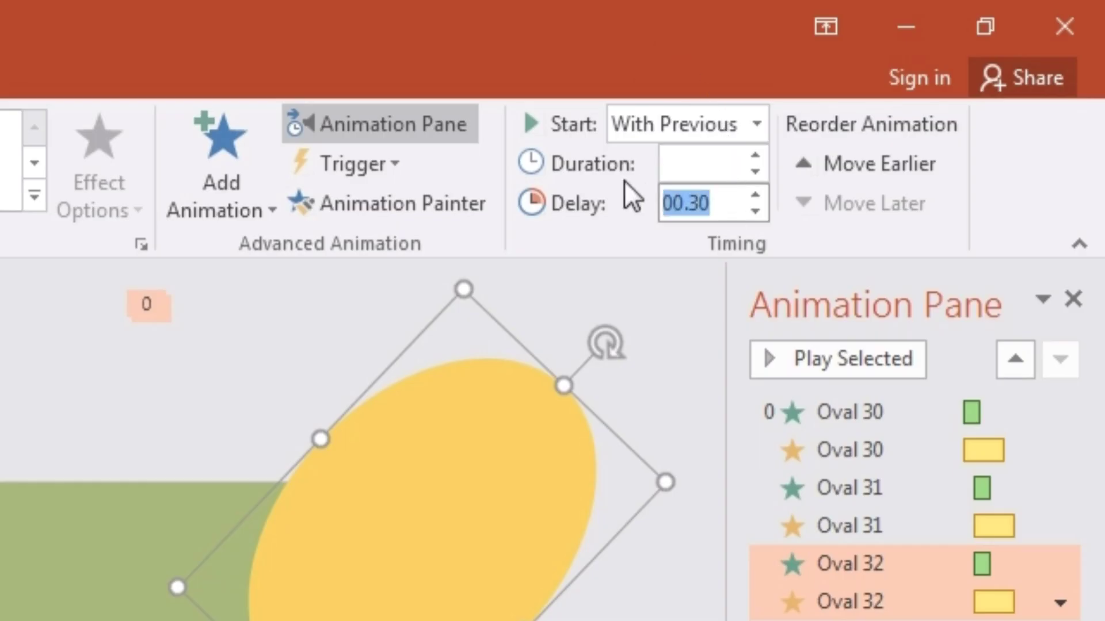
{"action": "type", "text": "0.5"}
{"action": "key", "text": "Return"}
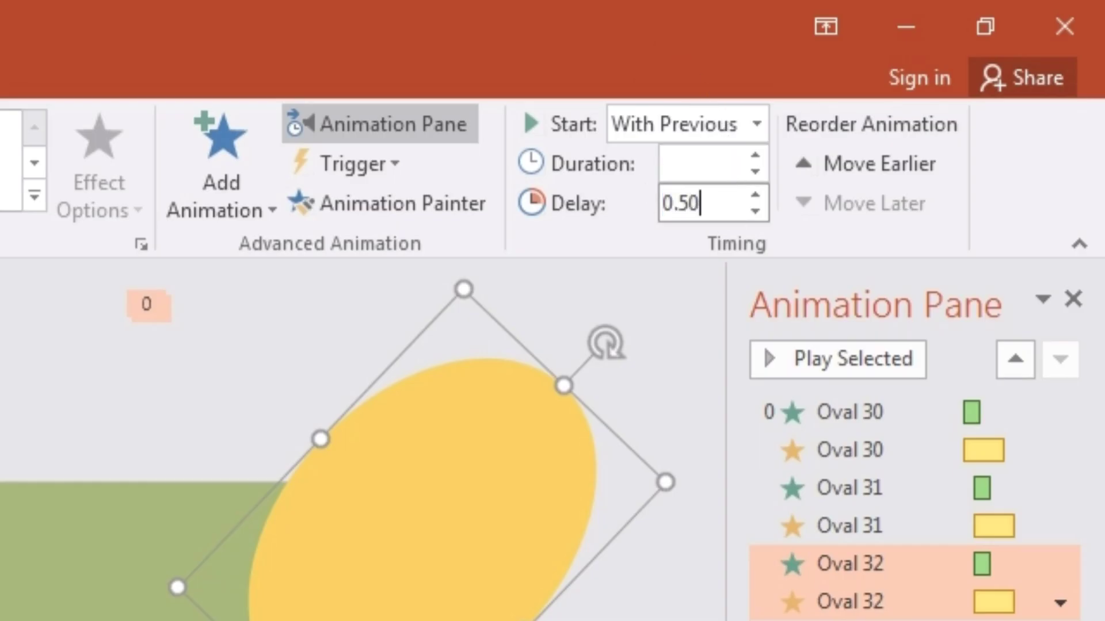
{"action": "left_click", "coordinate": [707, 285]}
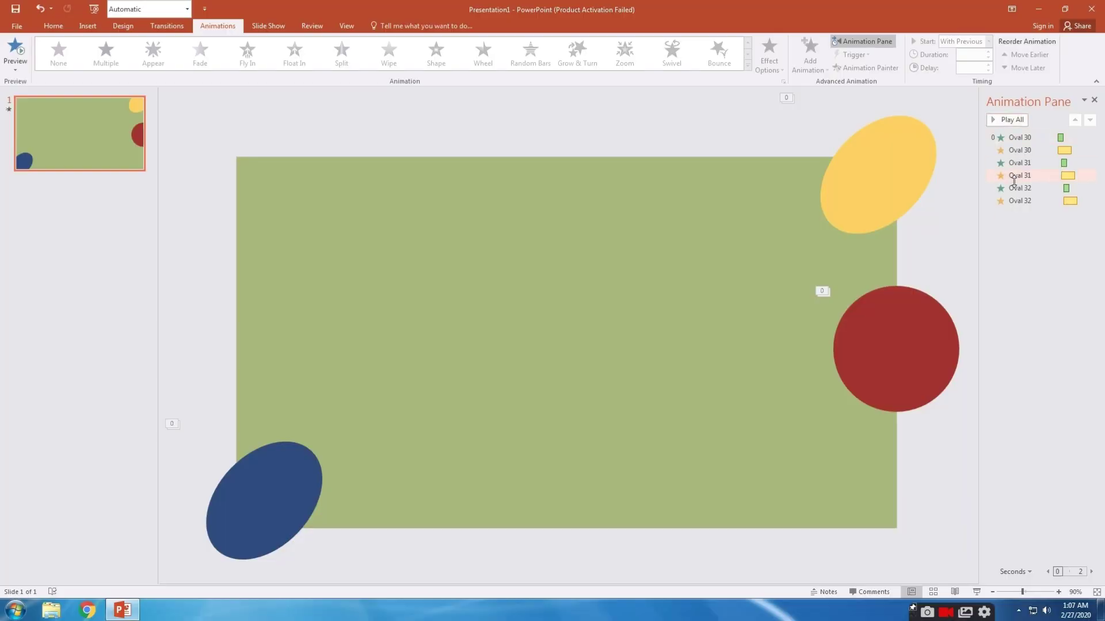
{"action": "left_click", "coordinate": [1016, 201]}
{"action": "left_click_drag", "start_coordinate": [1016, 188], "coordinate": [1015, 162]}
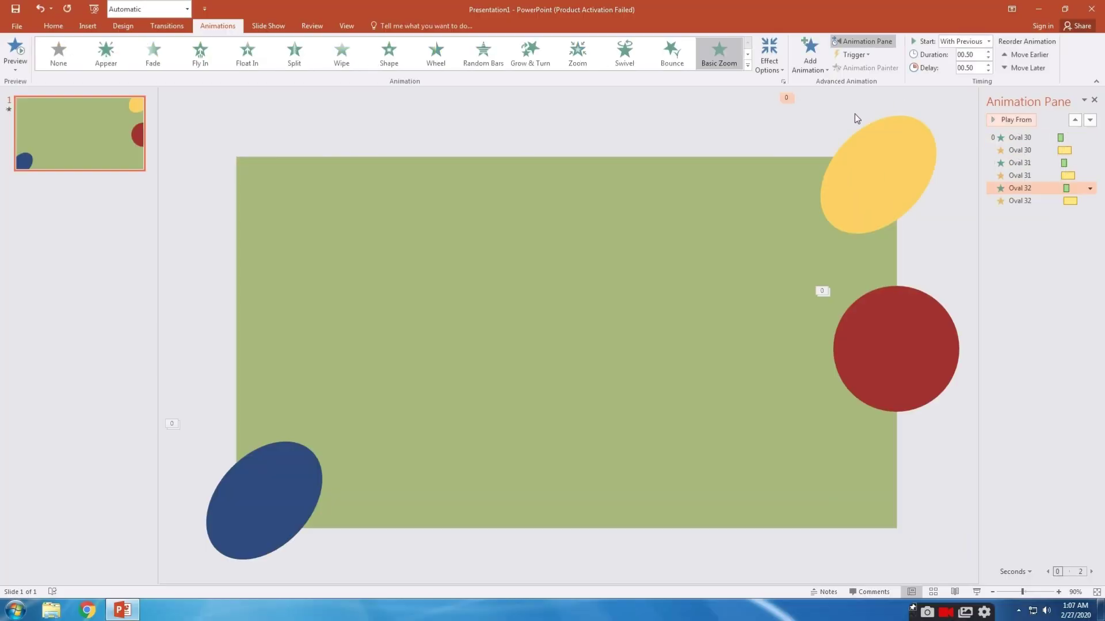
{"action": "left_click", "coordinate": [866, 164]}
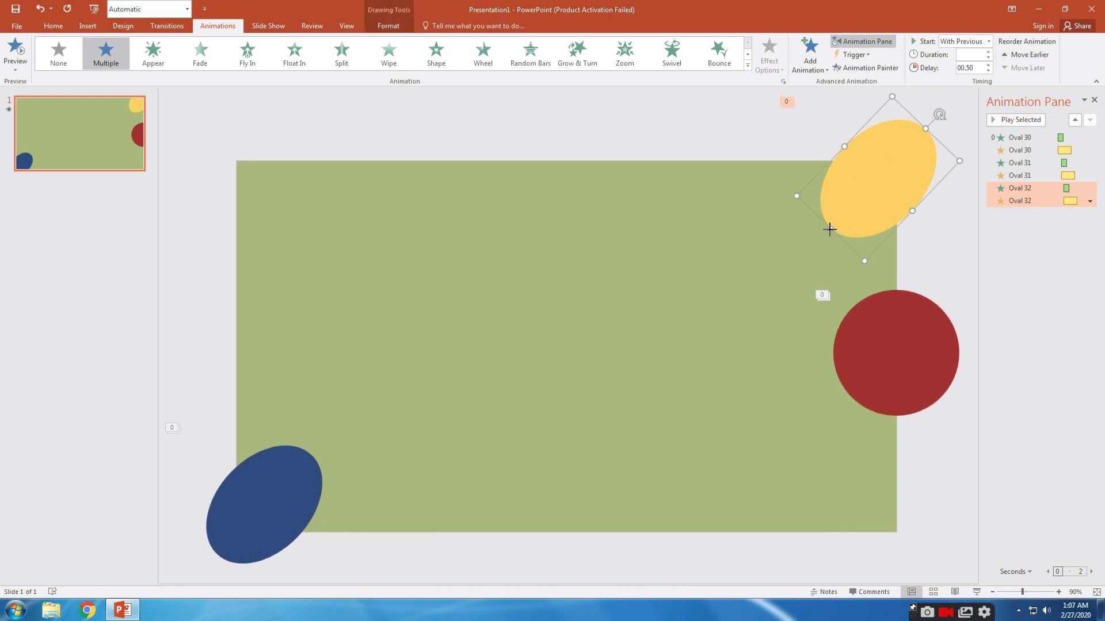
{"action": "left_click", "coordinate": [987, 139]}
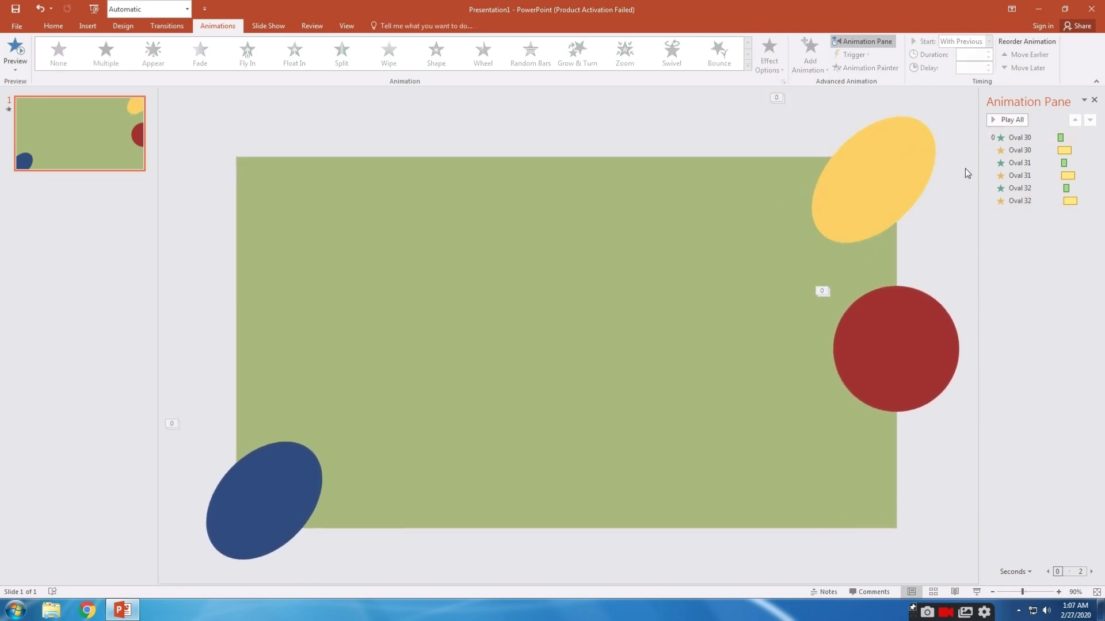
{"action": "left_click", "coordinate": [1012, 188]}
{"action": "left_click", "coordinate": [1014, 121]}
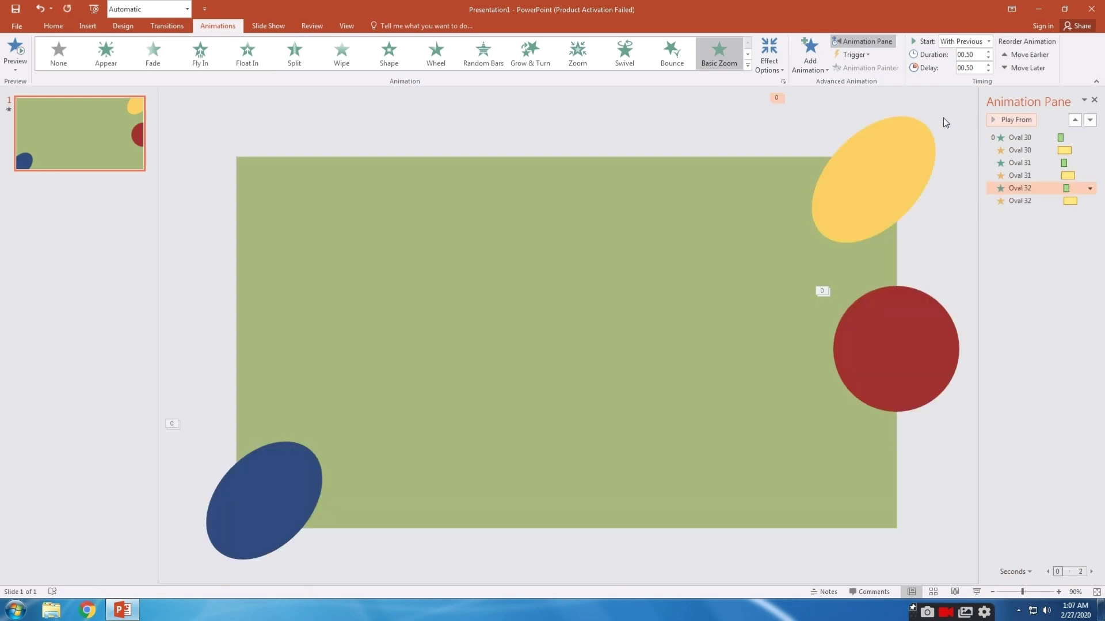
{"action": "left_click", "coordinate": [1004, 118]}
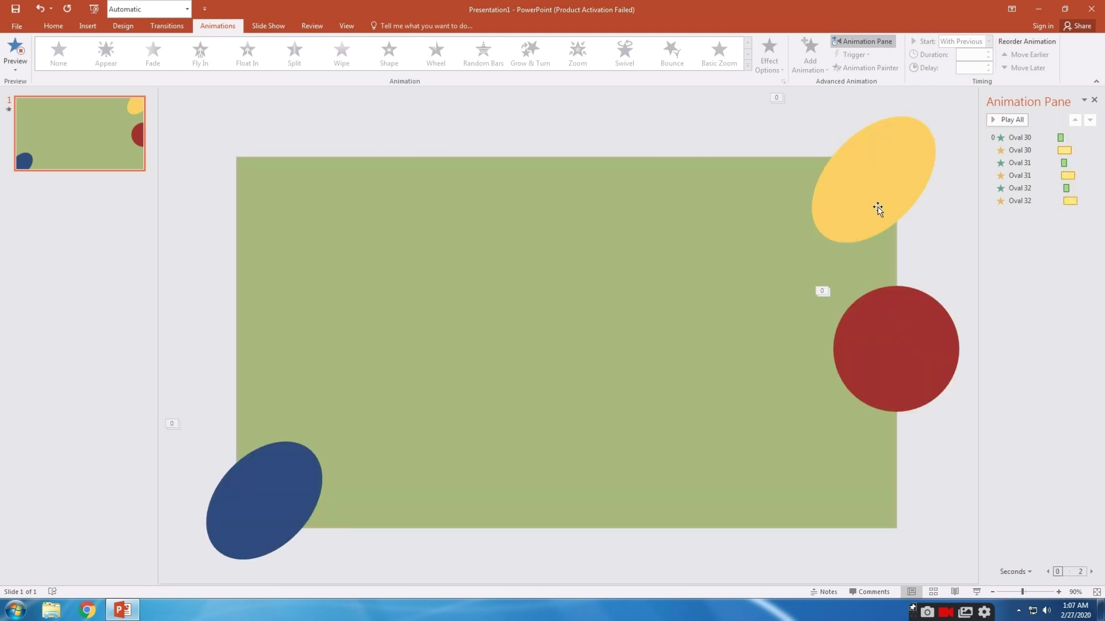
{"action": "left_click", "coordinate": [839, 148]}
{"action": "left_click", "coordinate": [994, 120]}
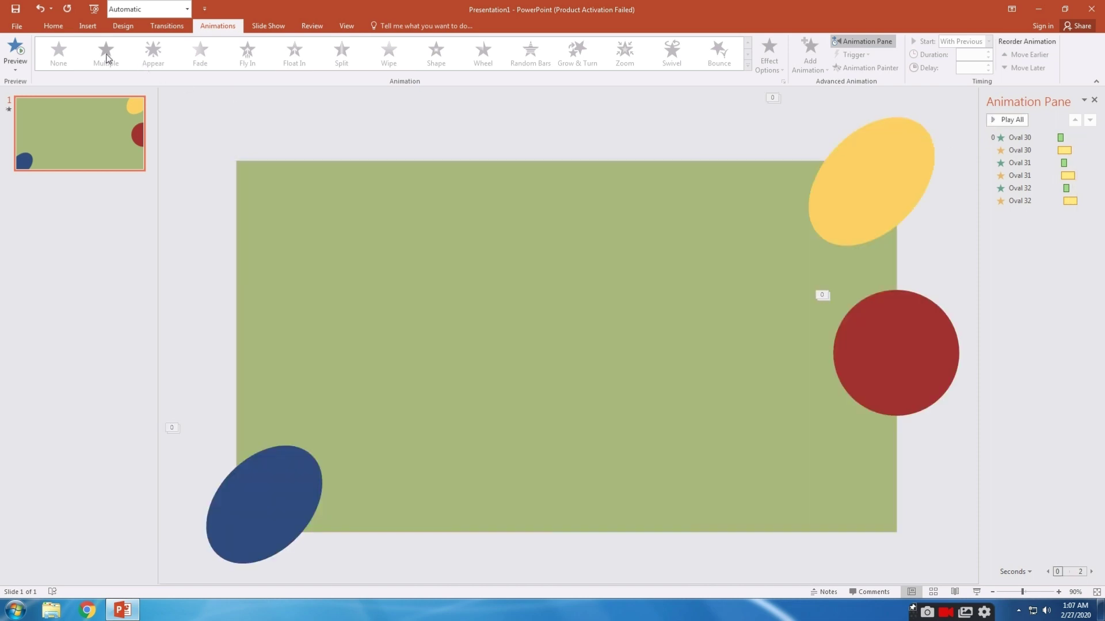
- Draw a HELLO text box near the slide centre and enlarge its text
{"action": "left_click", "coordinate": [84, 30]}
{"action": "left_click", "coordinate": [444, 52]}
{"action": "left_click_drag", "start_coordinate": [432, 284], "coordinate": [617, 377]}
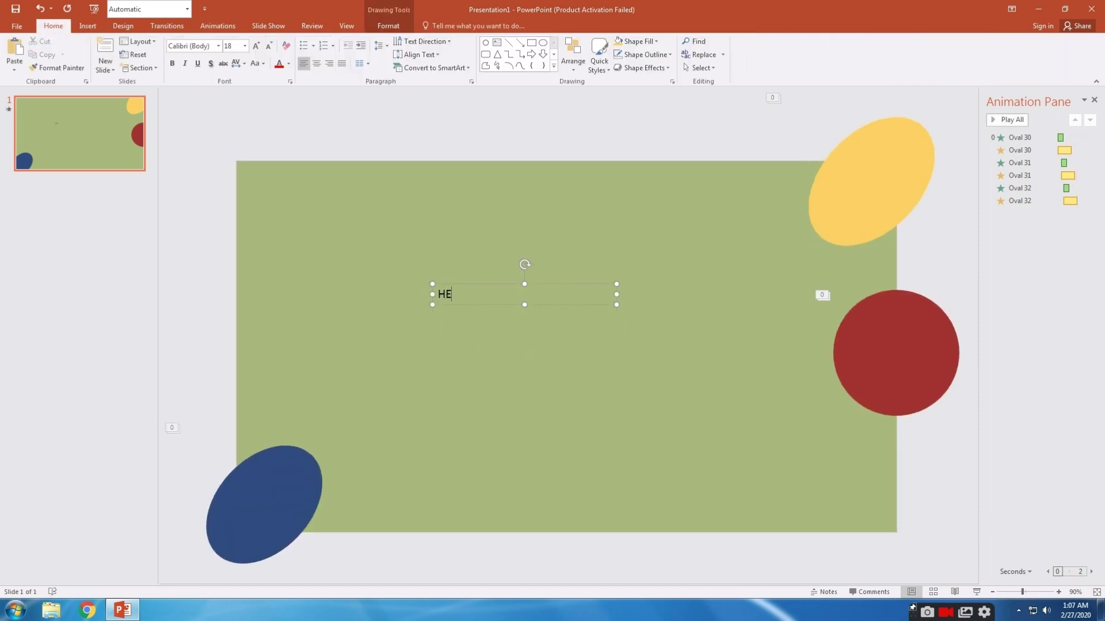
{"action": "left_click", "coordinate": [317, 64]}
{"action": "key", "text": "ctrl+shift+period"}
{"action": "key", "text": "ctrl+shift+period"}
{"action": "key", "text": "ctrl+shift+period"}
{"action": "key", "text": "ctrl+shift+period"}
{"action": "key", "text": "ctrl+shift+period"}
{"action": "key", "text": "ctrl+shift+period"}
{"action": "key", "text": "ctrl+shift+period"}
{"action": "key", "text": "ctrl+shift+period"}
{"action": "key", "text": "ctrl+shift+period"}
{"action": "key", "text": "ctrl+shift+period"}
- Centre the HELLO box horizontally and vertically and enlarge the text to 88 pt
{"action": "left_click", "coordinate": [573, 57]}
{"action": "mouse_move", "coordinate": [599, 215]}
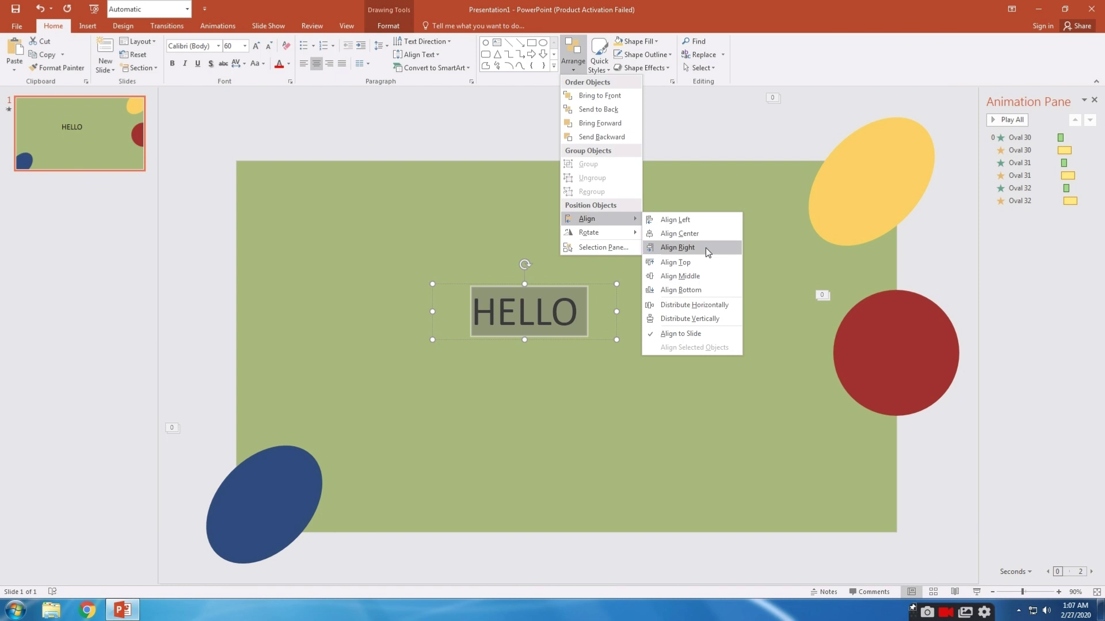
{"action": "left_click", "coordinate": [709, 238]}
{"action": "left_click", "coordinate": [573, 57]}
{"action": "left_click", "coordinate": [717, 276]}
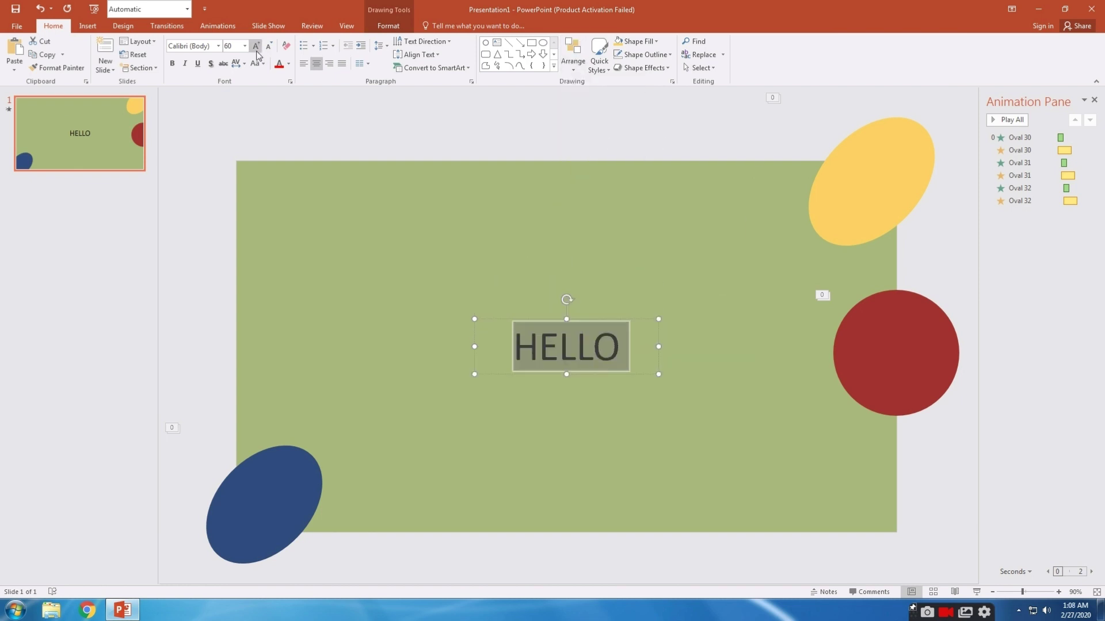
{"action": "key", "text": "ctrl+shift+period"}
{"action": "key", "text": "ctrl+shift+period"}
{"action": "key", "text": "ctrl+shift+period"}
{"action": "key", "text": "ctrl+shift+period"}
{"action": "left_click", "coordinate": [573, 57]}
- Give HELLO an entrance effect plus a Pulse emphasis
{"action": "mouse_move", "coordinate": [584, 217]}
{"action": "left_click", "coordinate": [670, 278]}
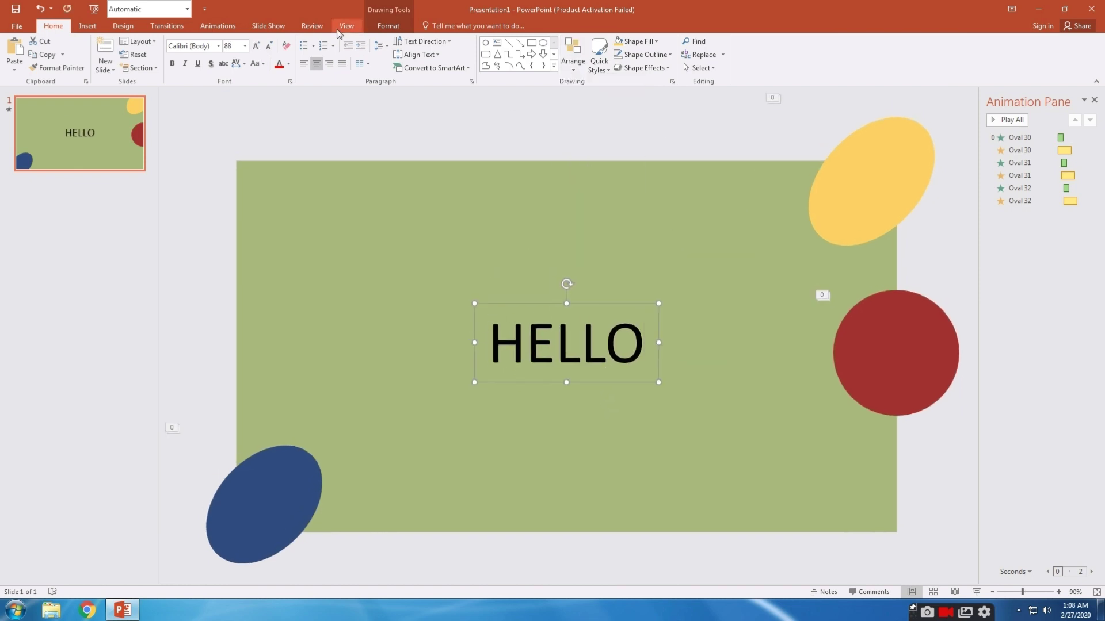
{"action": "left_click", "coordinate": [217, 25]}
{"action": "left_click", "coordinate": [106, 54]}
{"action": "left_click", "coordinate": [810, 58]}
{"action": "left_click", "coordinate": [826, 216]}
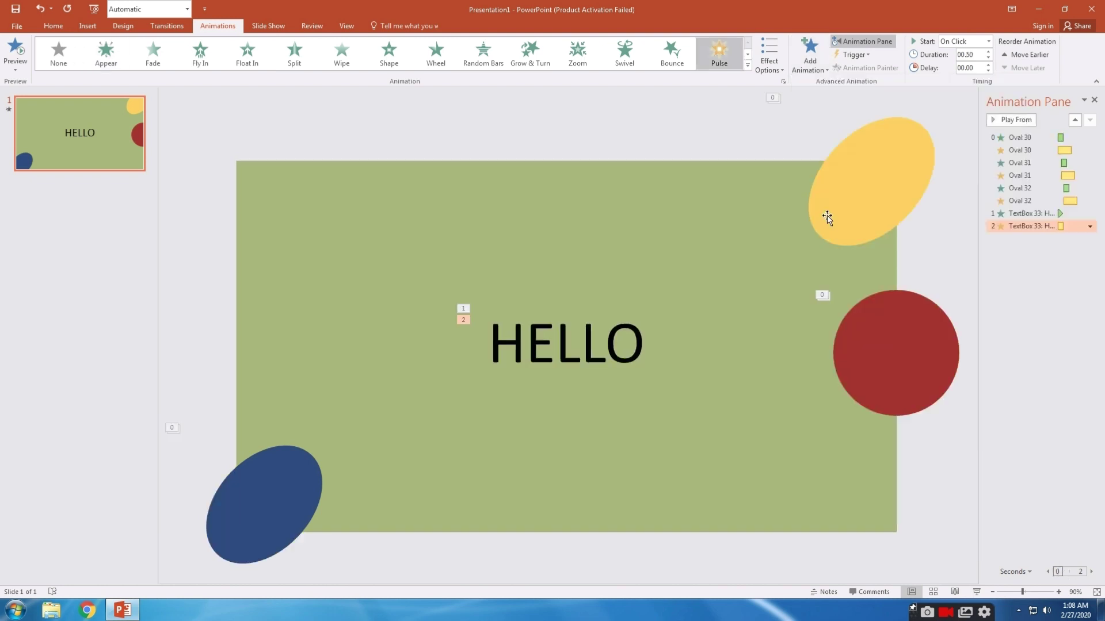
- Preview all eight animations and select HELLO's two With Previous animations
{"action": "double_click", "coordinate": [977, 68]}
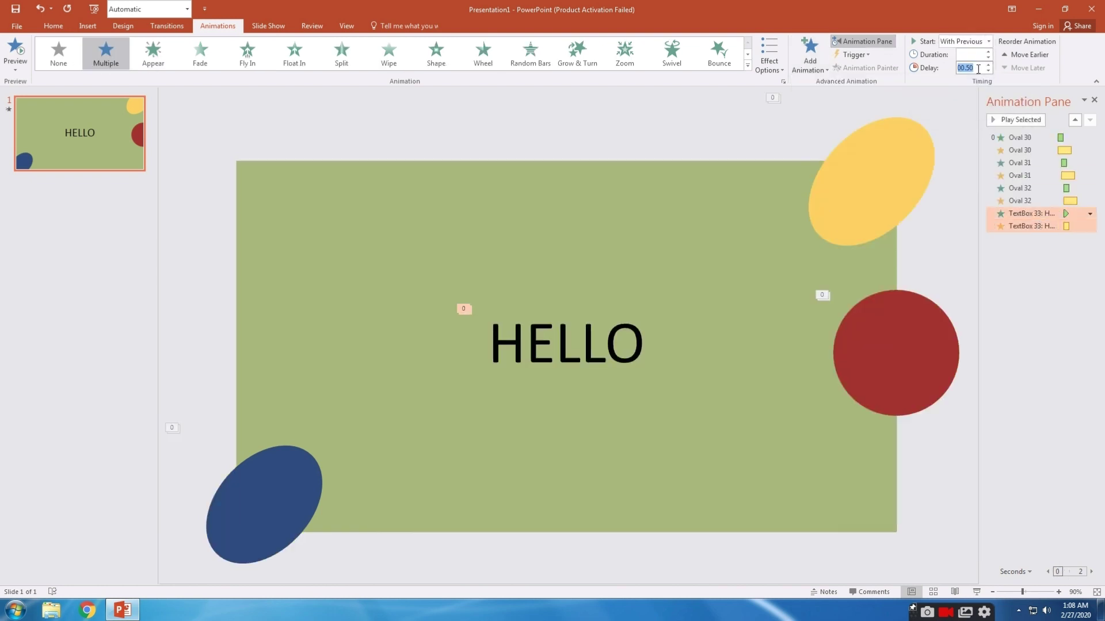
{"action": "left_click", "coordinate": [866, 116]}
{"action": "left_click", "coordinate": [1011, 120]}
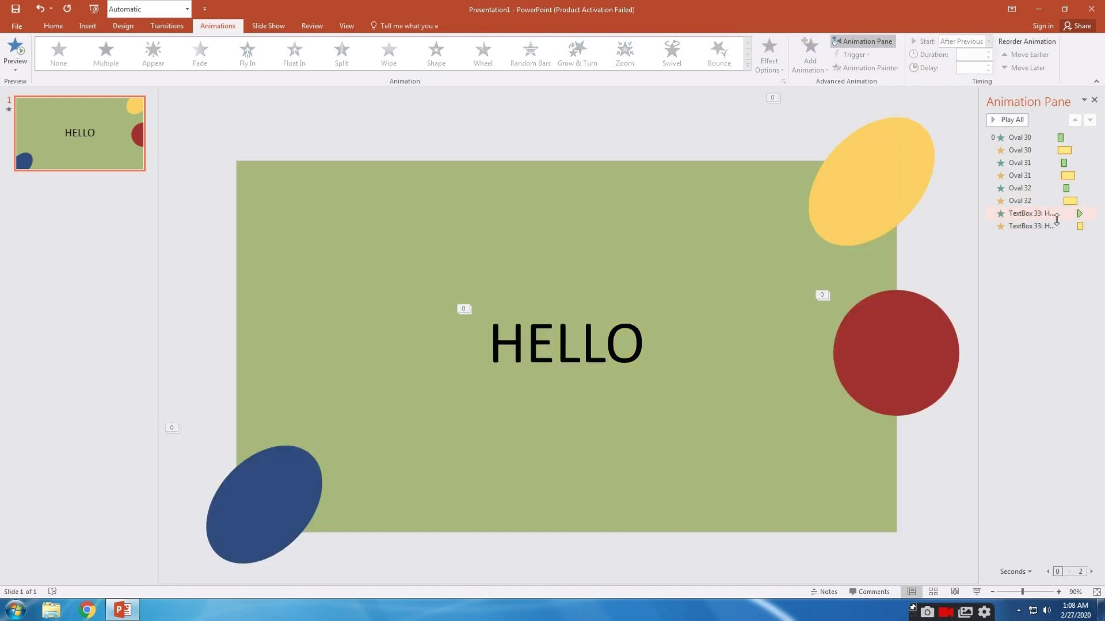
{"action": "left_click", "coordinate": [1036, 226]}
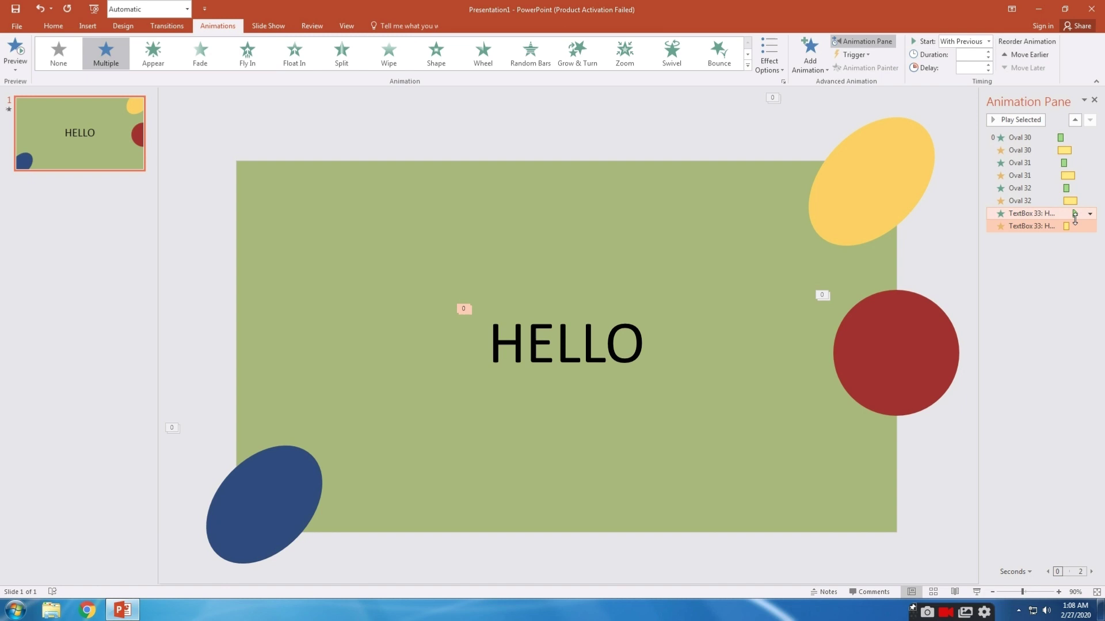
{"action": "left_click", "coordinate": [1068, 227]}
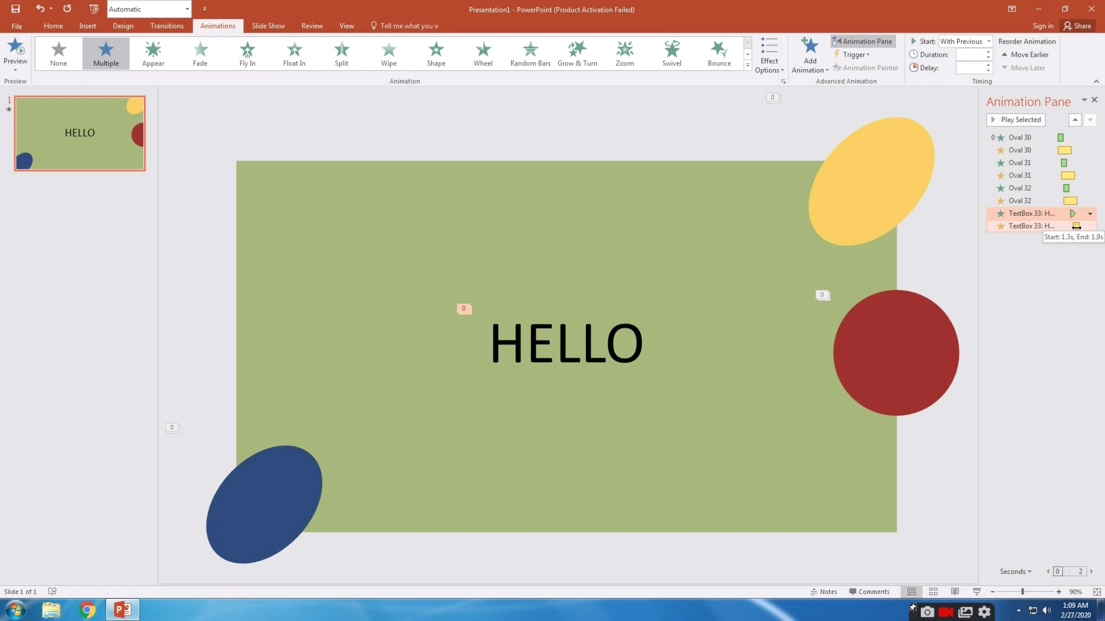
- Preview the selected HELLO animations with Play Selected
{"action": "left_click", "coordinate": [1006, 119]}
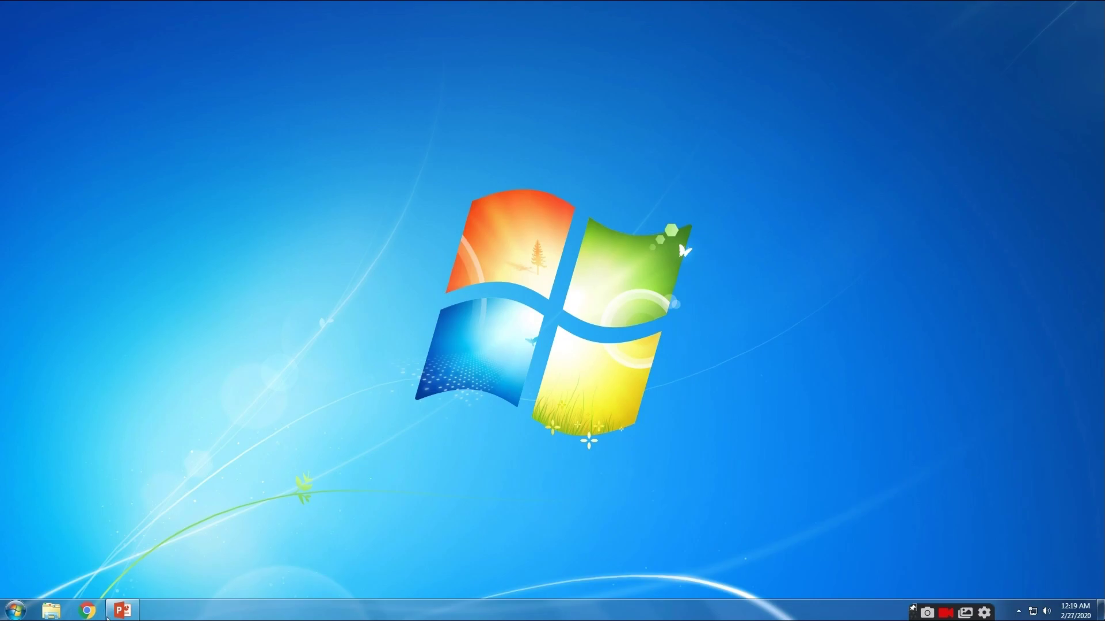
- Draw a rounded rectangle on the blue slide in PowerPoint
{"action": "left_click", "coordinate": [111, 615]}
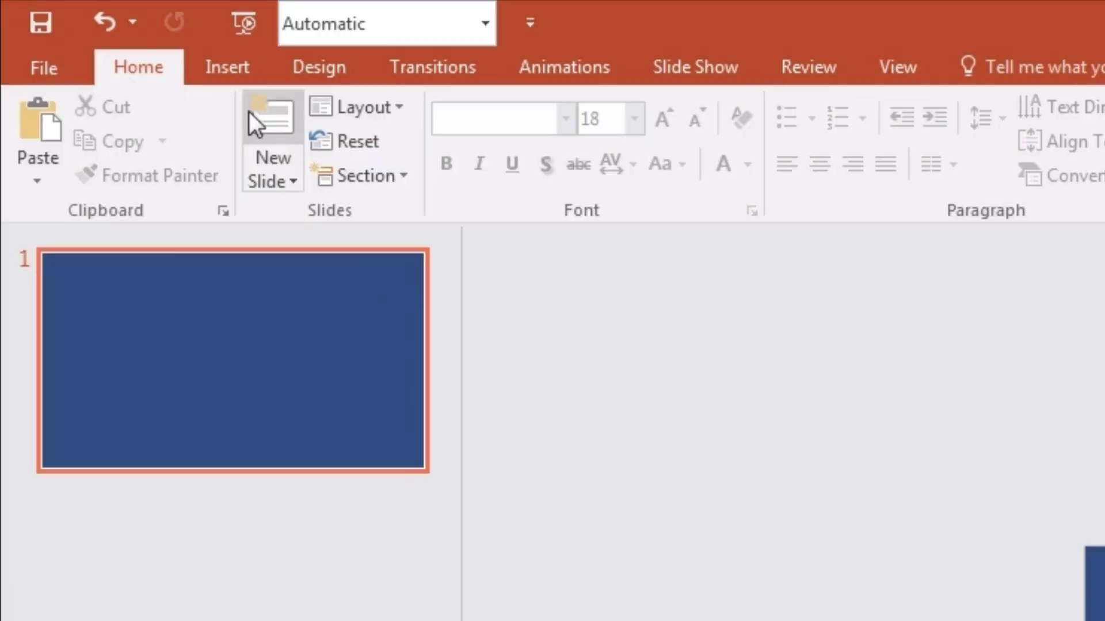
{"action": "left_click", "coordinate": [237, 68]}
{"action": "left_click", "coordinate": [509, 147]}
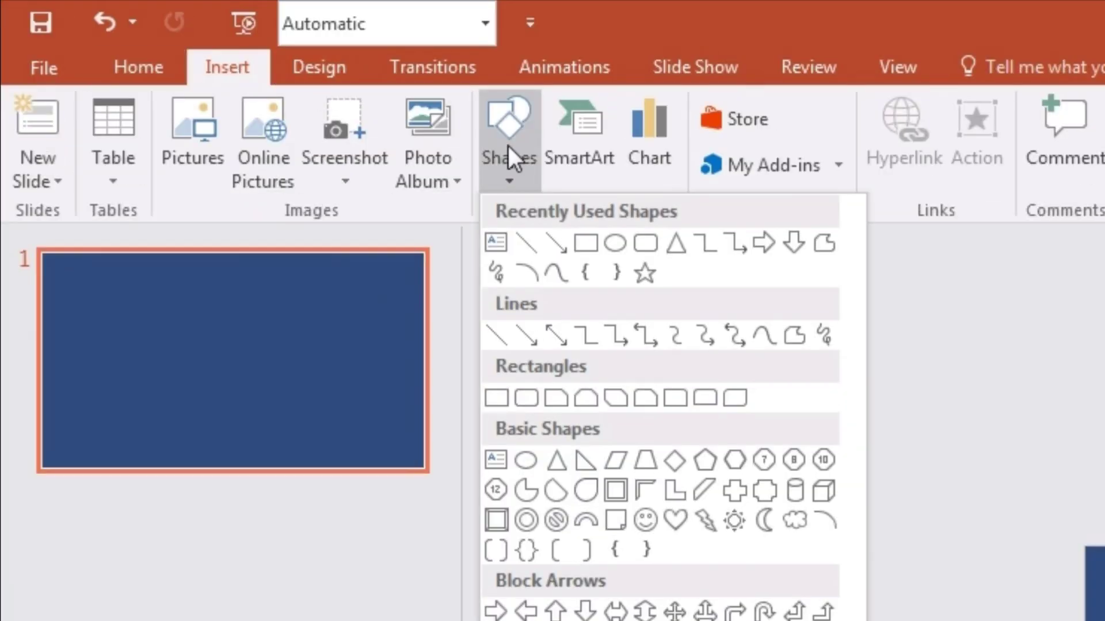
{"action": "left_click", "coordinate": [526, 396]}
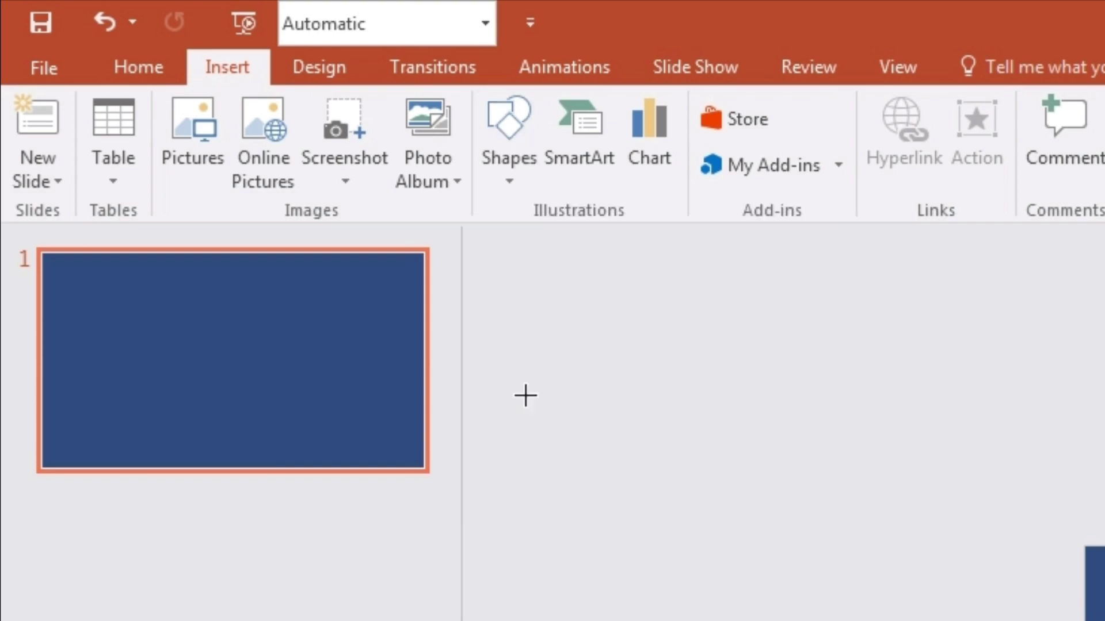
{"action": "left_click_drag", "start_coordinate": [439, 259], "coordinate": [534, 312]}
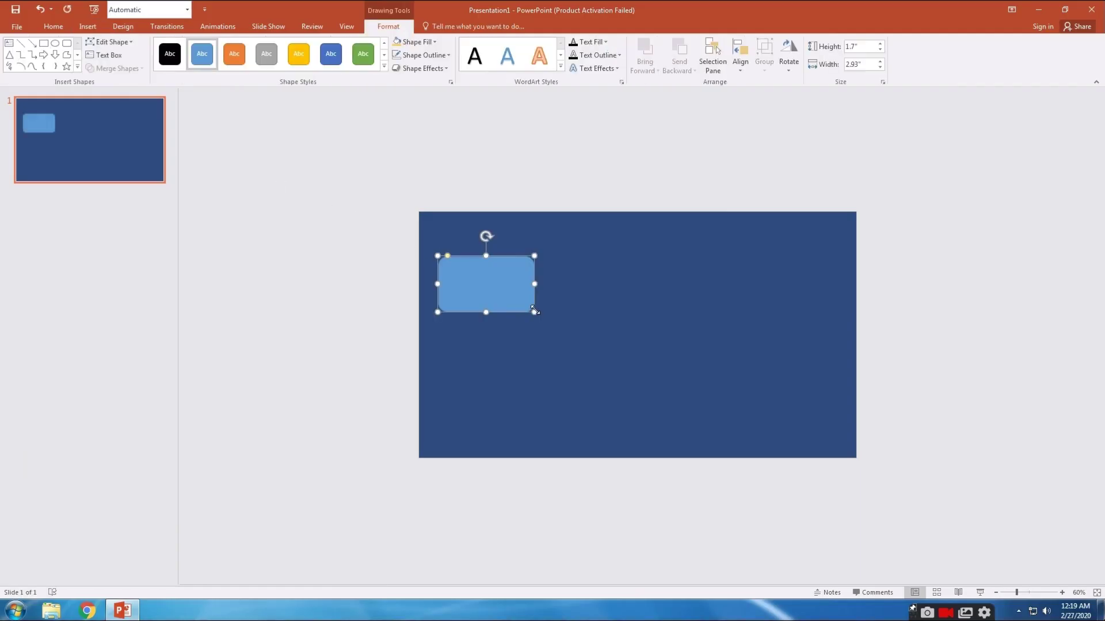
- Make the rounded rectangle 4" wide, yellow with no outline, and align it left
{"action": "left_click", "coordinate": [871, 65]}
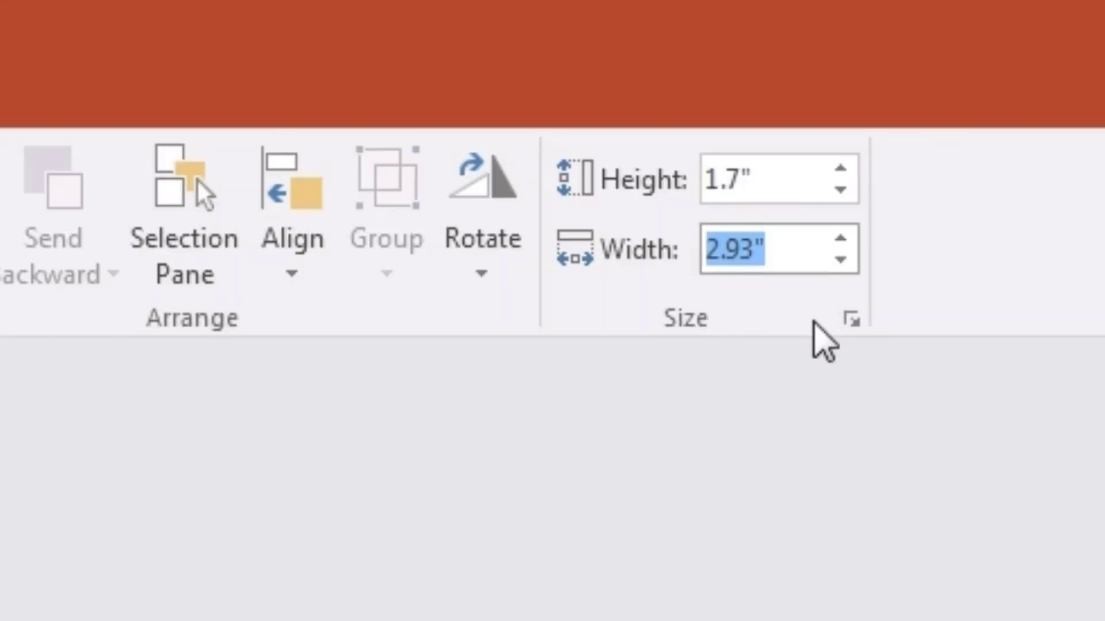
{"action": "key", "text": "BackSpace"}
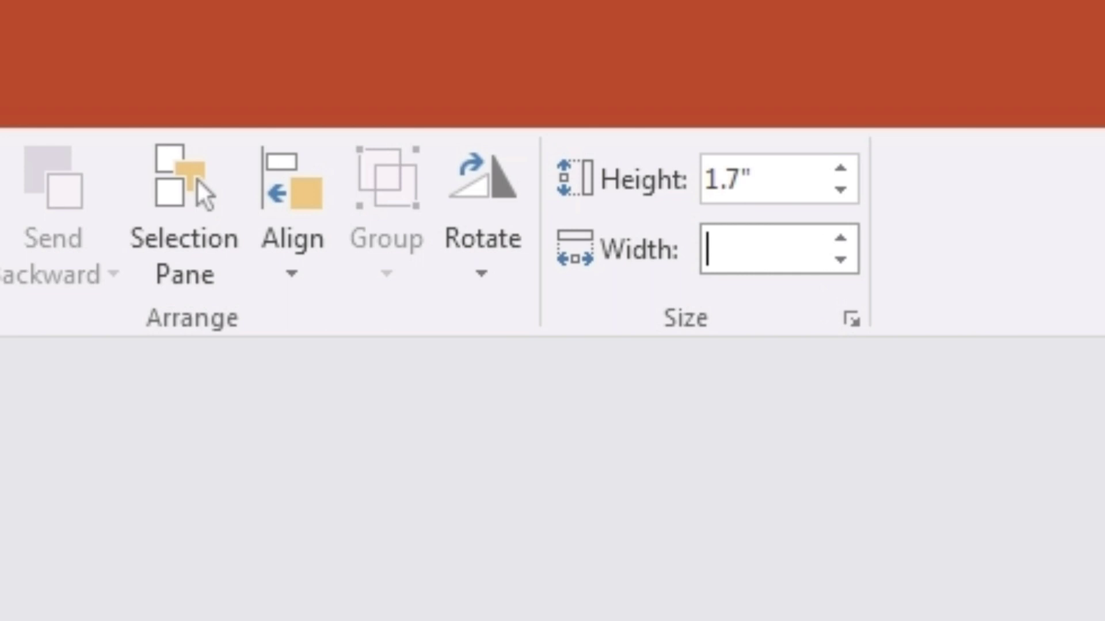
{"action": "type", "text": "4"}
{"action": "key", "text": "Return"}
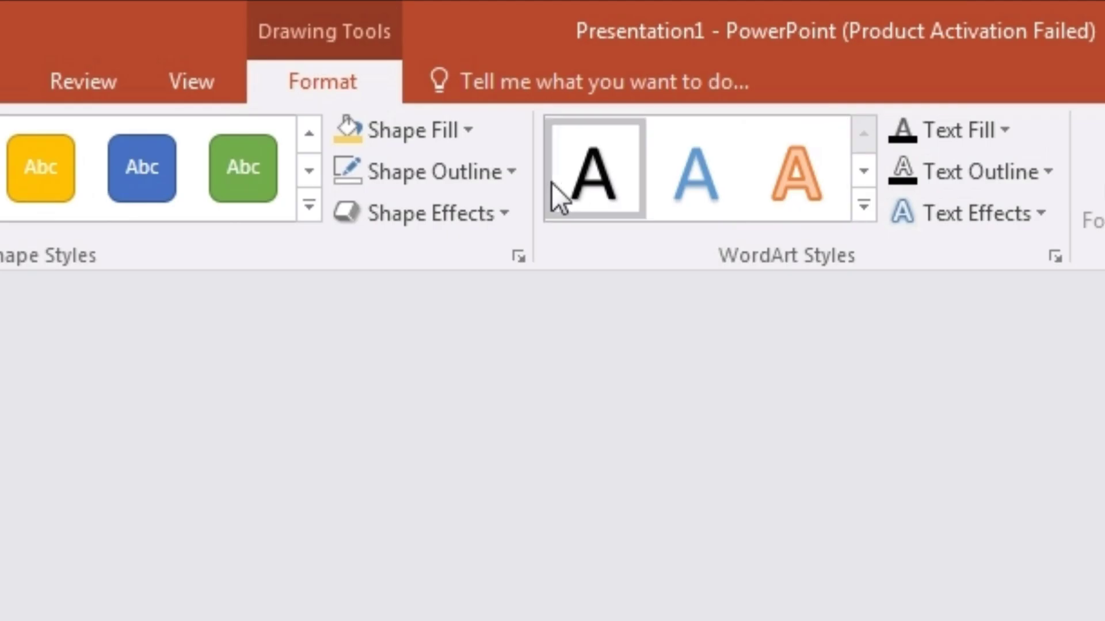
{"action": "left_click", "coordinate": [444, 56]}
{"action": "left_click", "coordinate": [433, 182]}
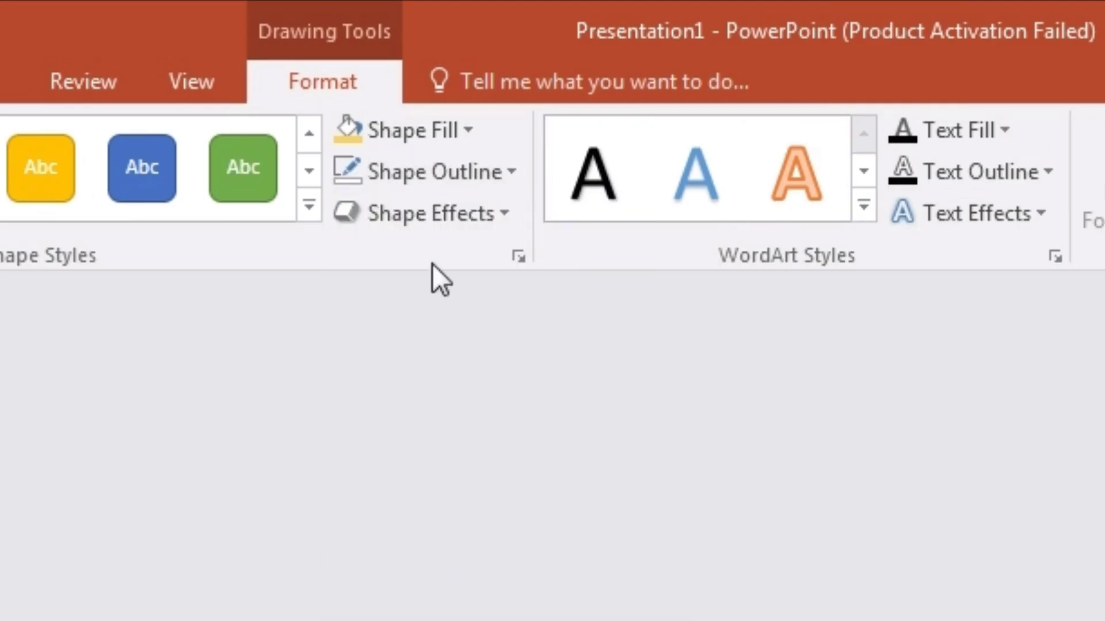
{"action": "left_click", "coordinate": [451, 138]}
{"action": "left_click", "coordinate": [355, 486]}
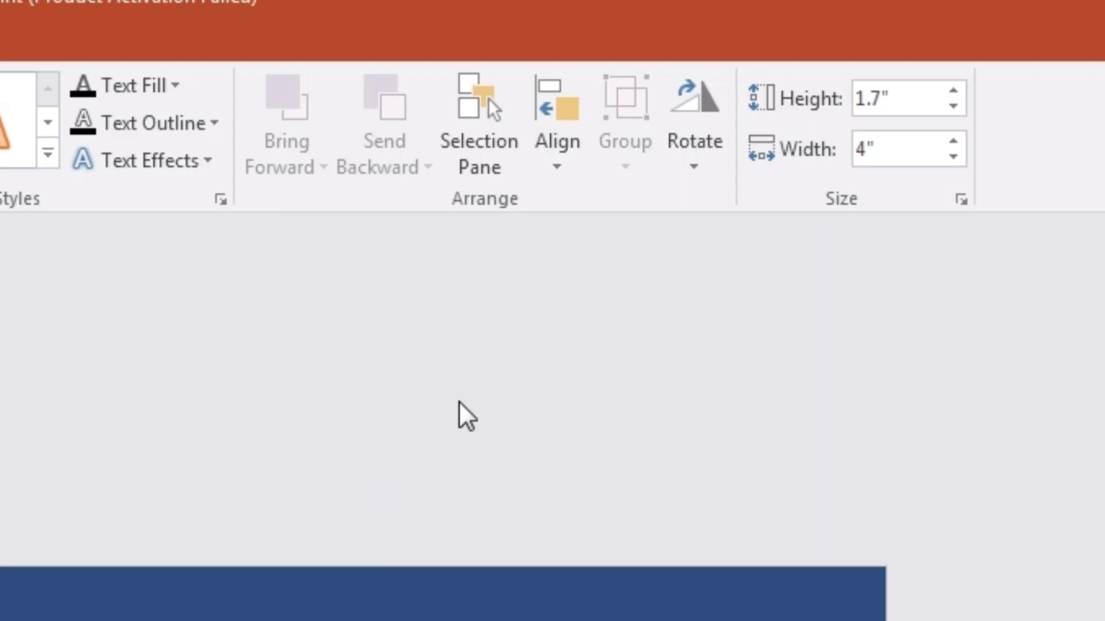
{"action": "left_click", "coordinate": [739, 57]}
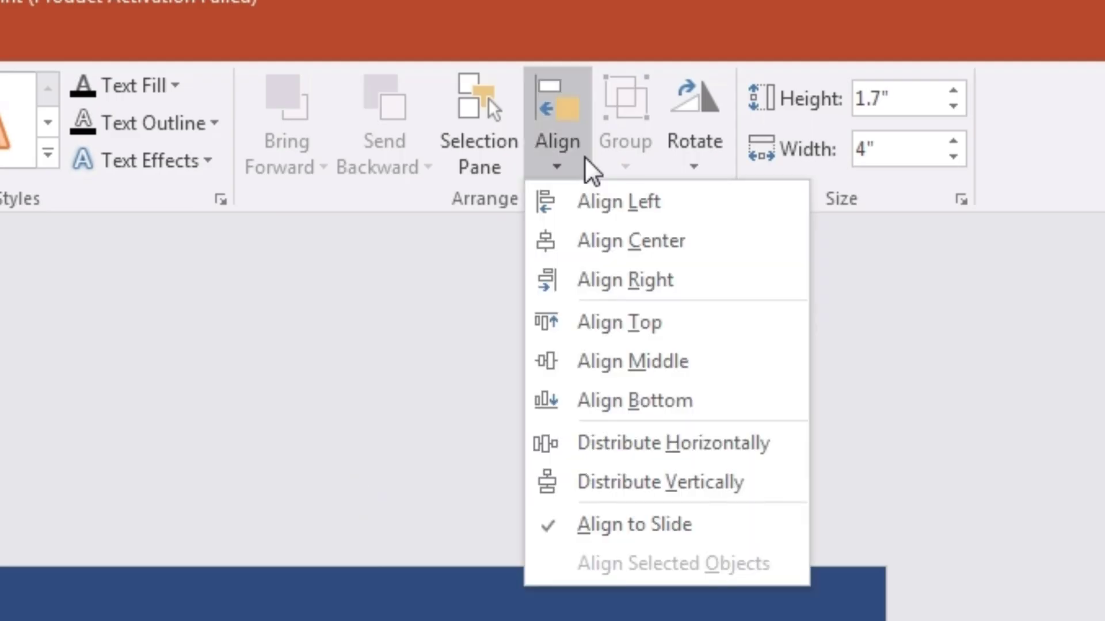
{"action": "left_click", "coordinate": [604, 221]}
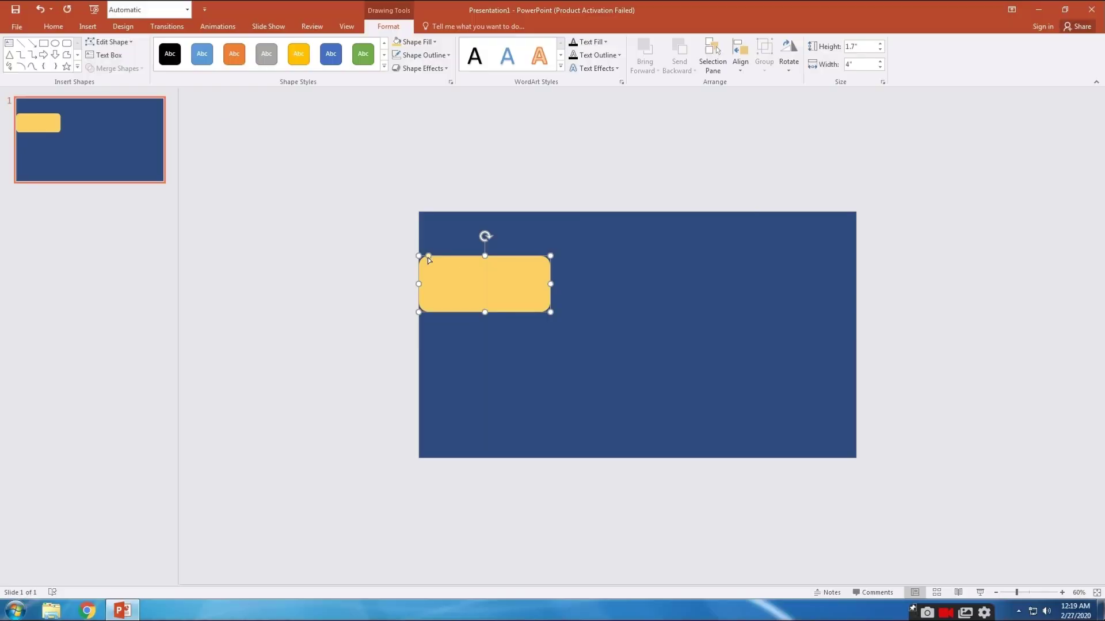
- Stretch the yellow pill taller so its bottom extends below the slide
{"action": "left_click_drag", "start_coordinate": [457, 279], "coordinate": [523, 572]}
{"action": "left_click_drag", "start_coordinate": [476, 476], "coordinate": [476, 326]}
{"action": "left_click_drag", "start_coordinate": [485, 422], "coordinate": [489, 580]}
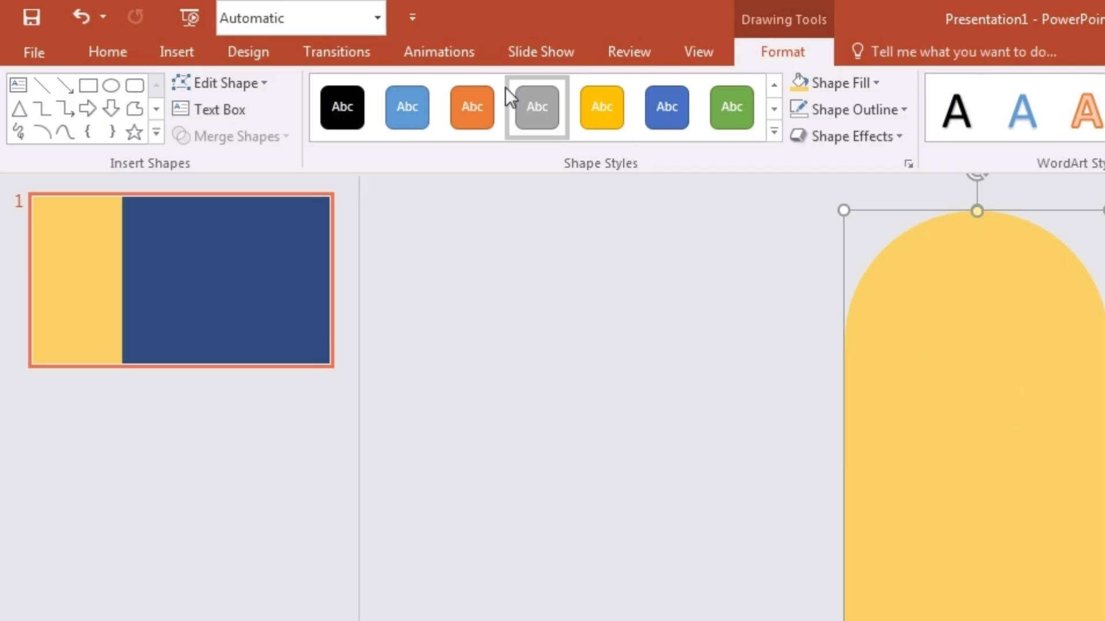
- Apply a Fly In entrance to the pill with a 0.80-second duration
{"action": "left_click", "coordinate": [220, 27]}
{"action": "left_click", "coordinate": [197, 51]}
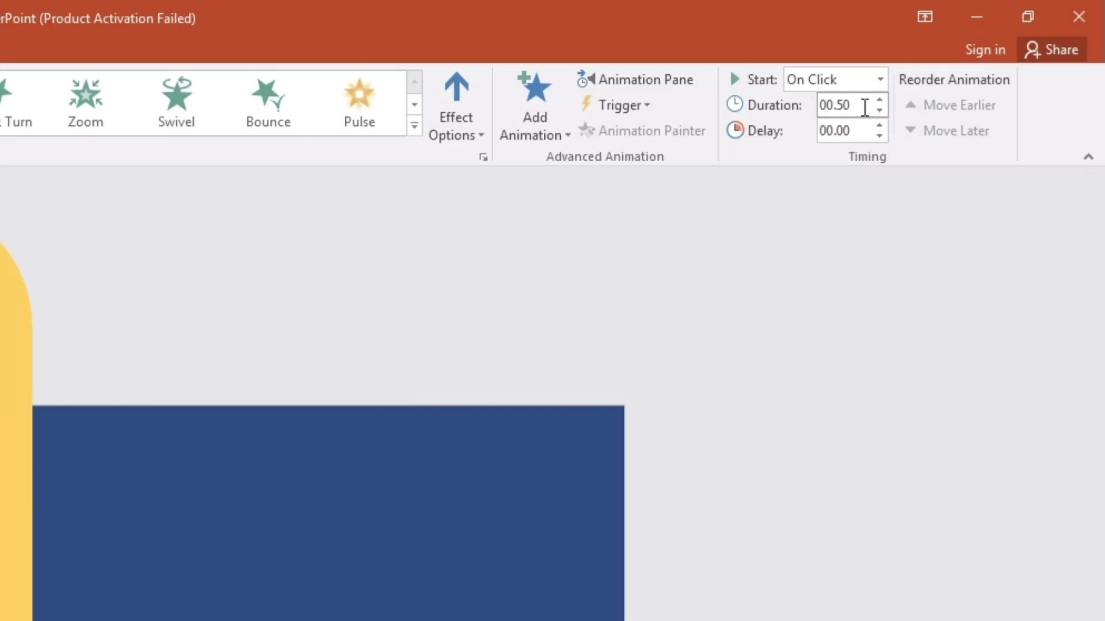
{"action": "left_click", "coordinate": [976, 56]}
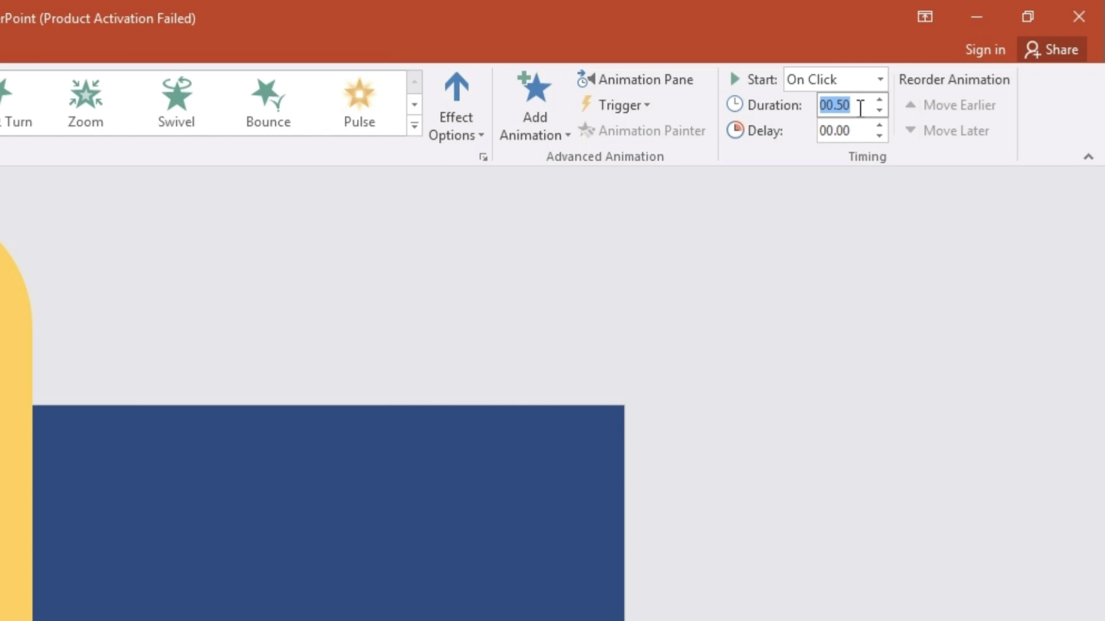
{"action": "type", "text": "0.80"}
{"action": "key", "text": "Return"}
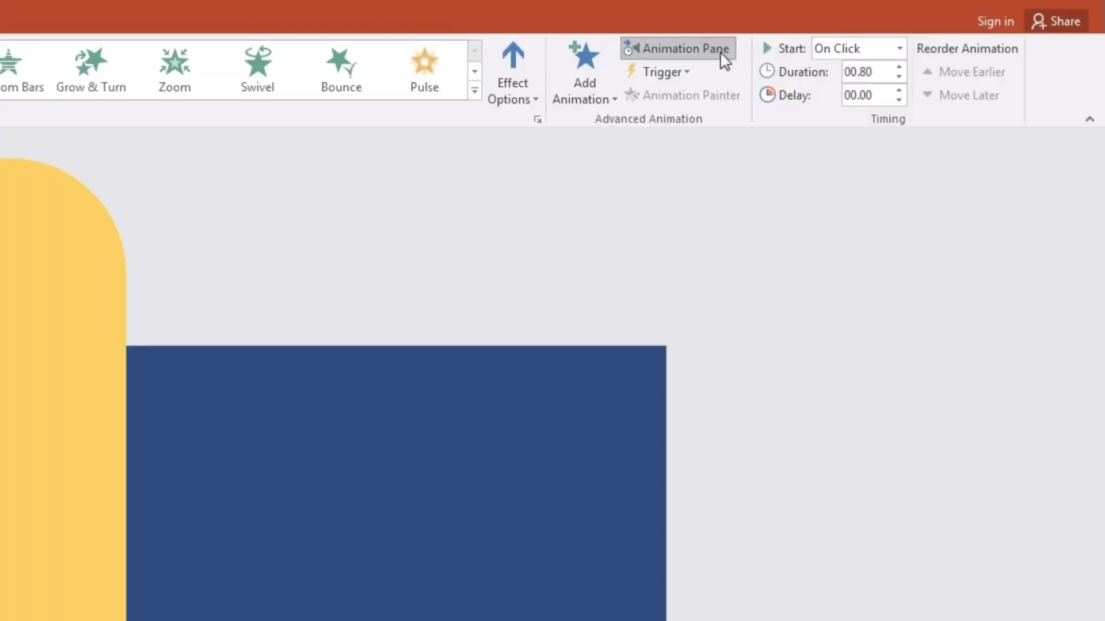
- Set the Fly In effect's smooth end to 0.8 sec
{"action": "left_click", "coordinate": [889, 43]}
{"action": "left_click", "coordinate": [1090, 138]}
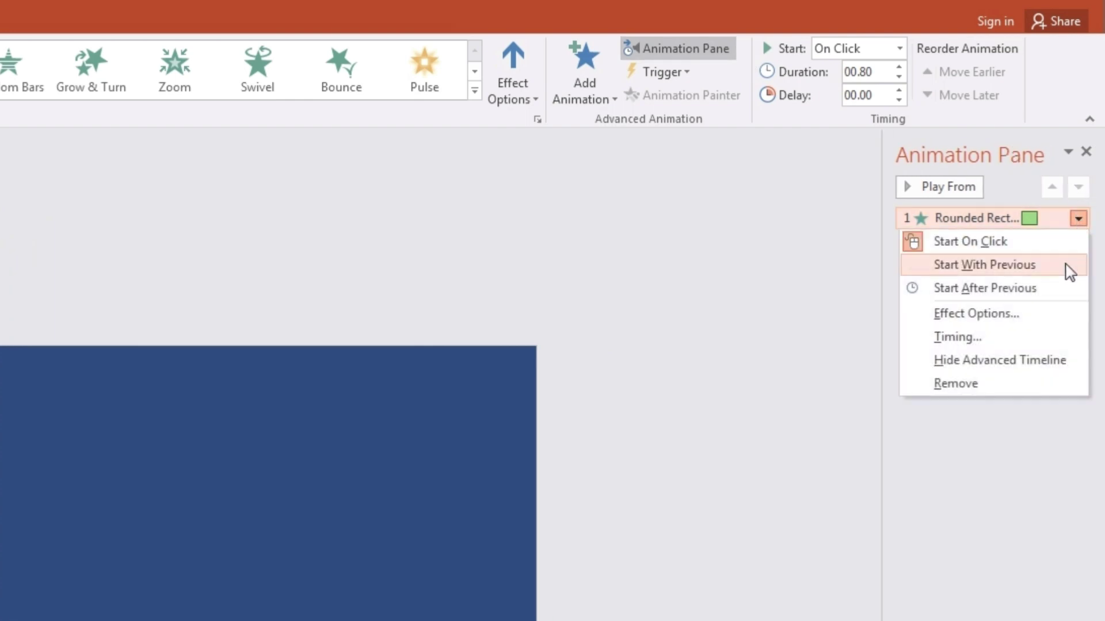
{"action": "left_click", "coordinate": [1023, 315]}
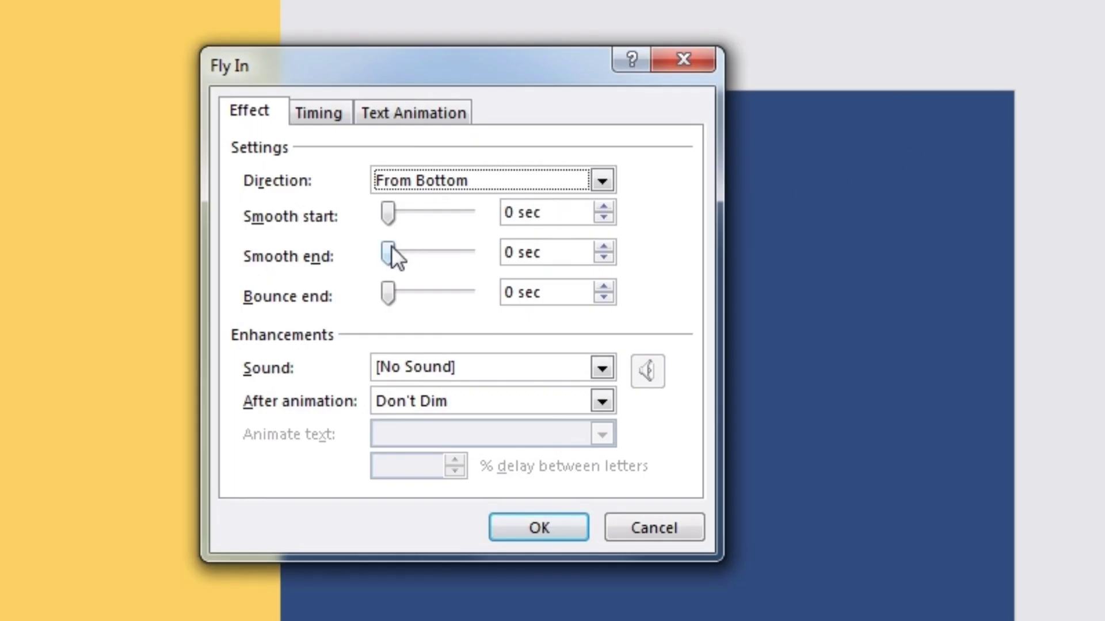
{"action": "left_click_drag", "start_coordinate": [388, 252], "coordinate": [480, 259]}
{"action": "left_click", "coordinate": [543, 521]}
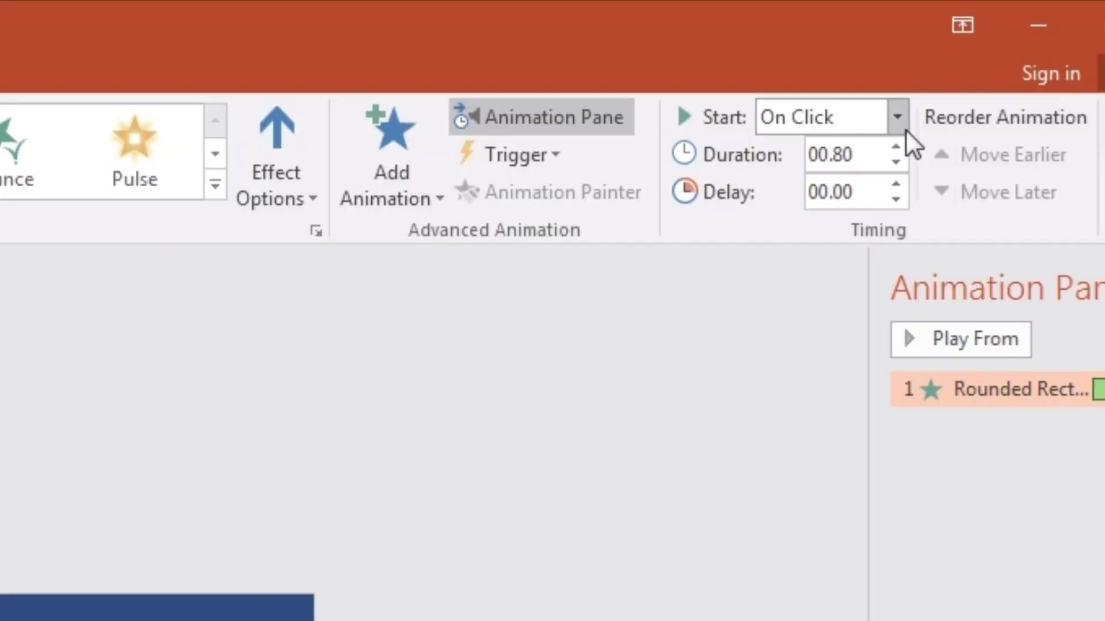
- Start the animation With Previous and duplicate the pill to its right
{"action": "left_click", "coordinate": [988, 41]}
{"action": "left_click", "coordinate": [892, 184]}
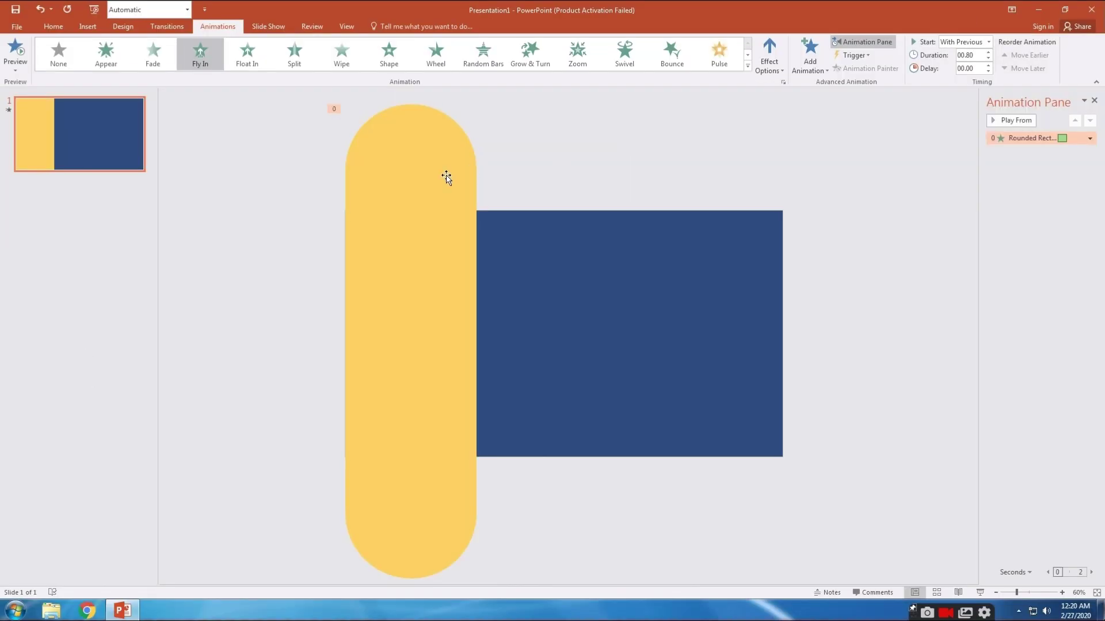
{"action": "left_click", "coordinate": [444, 176]}
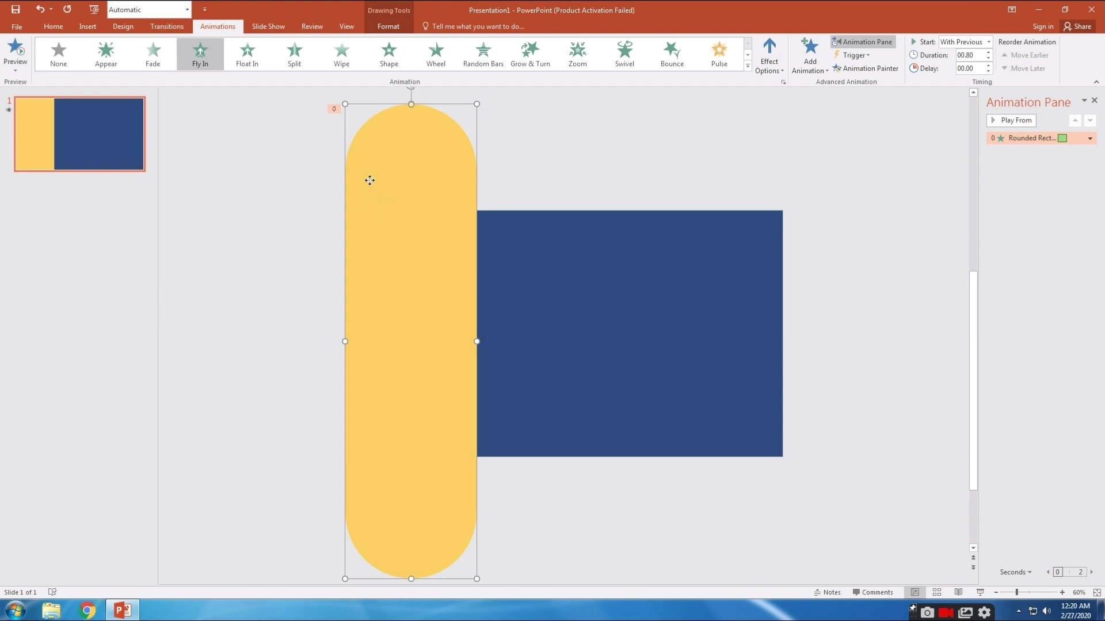
{"action": "left_click_drag", "start_coordinate": [370, 180], "coordinate": [503, 180]}
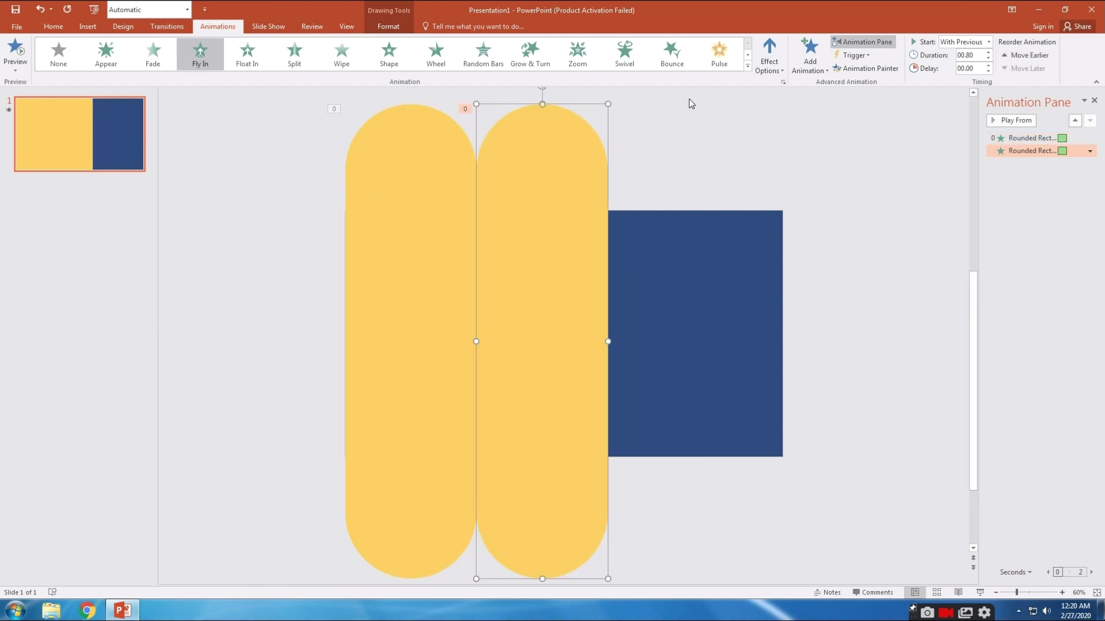
- Make the second pill fly in From Top, copy both pills rightward, and preview all animations
{"action": "left_click", "coordinate": [770, 61]}
{"action": "left_click", "coordinate": [796, 213]}
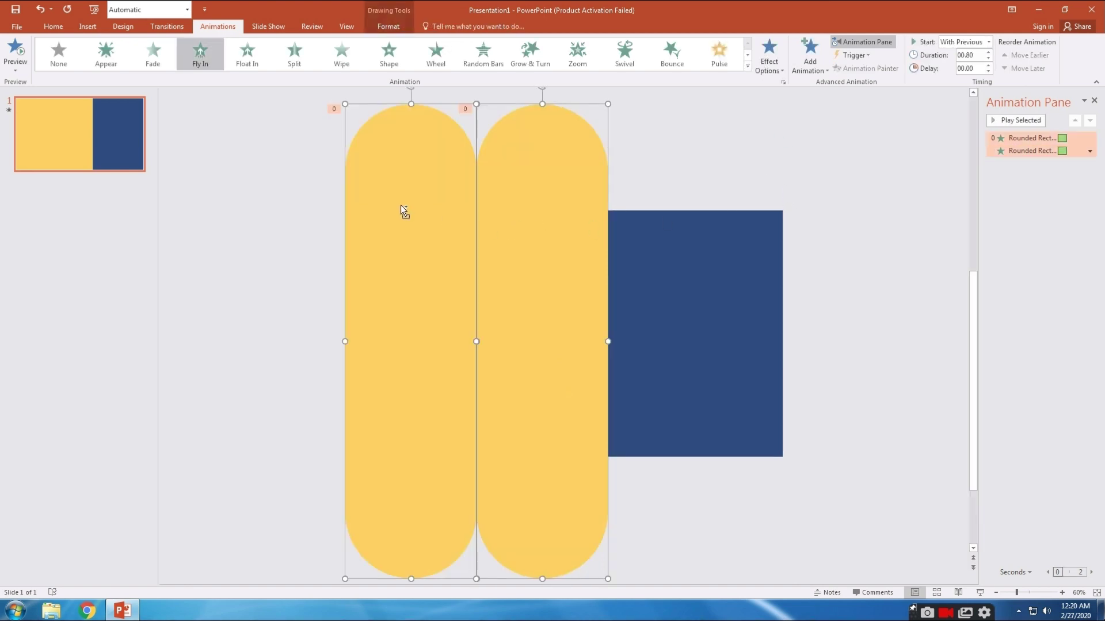
{"action": "left_click_drag", "start_coordinate": [401, 205], "coordinate": [655, 202]}
{"action": "left_click", "coordinate": [328, 232]}
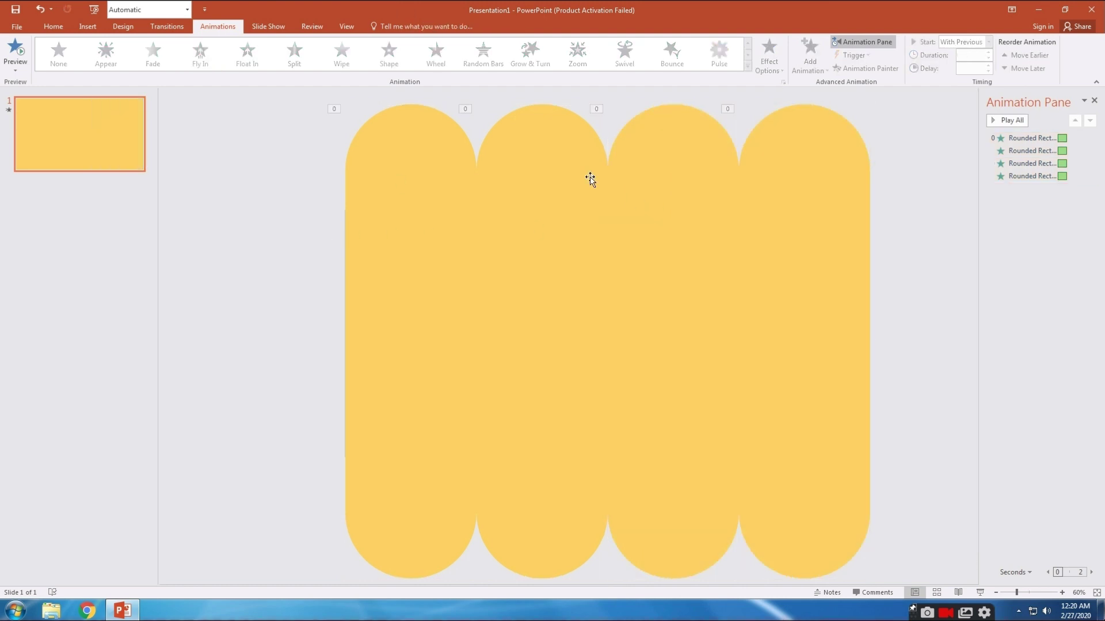
{"action": "left_click", "coordinate": [992, 126]}
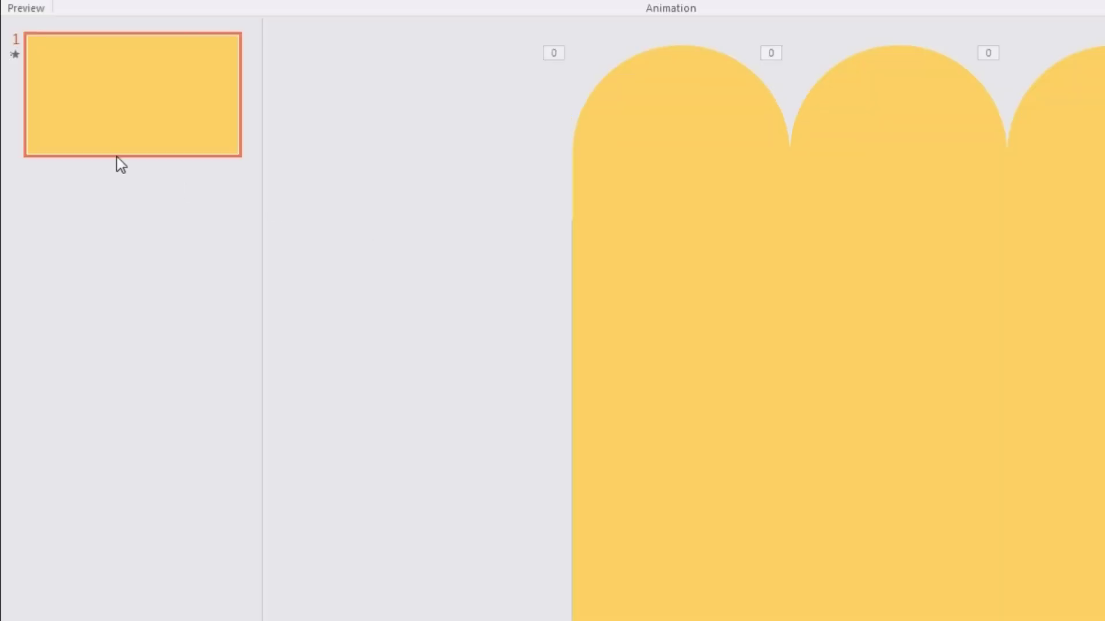
- Duplicate slide 1 and delete the rightmost pill on slide 2
{"action": "right_click", "coordinate": [88, 143]}
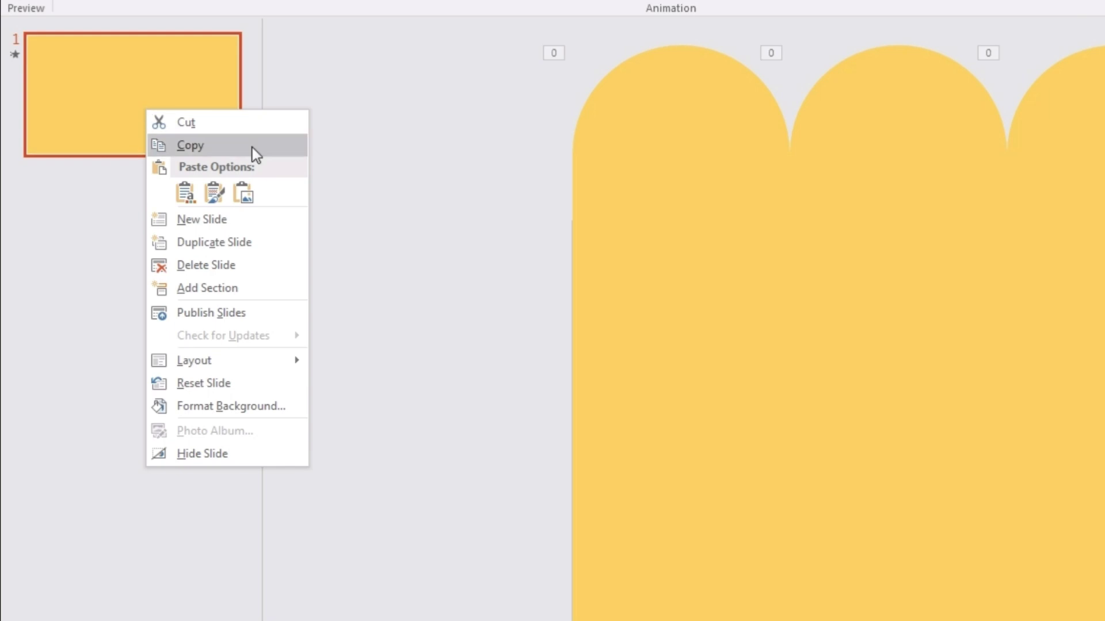
{"action": "left_click", "coordinate": [240, 244]}
{"action": "left_click", "coordinate": [834, 206]}
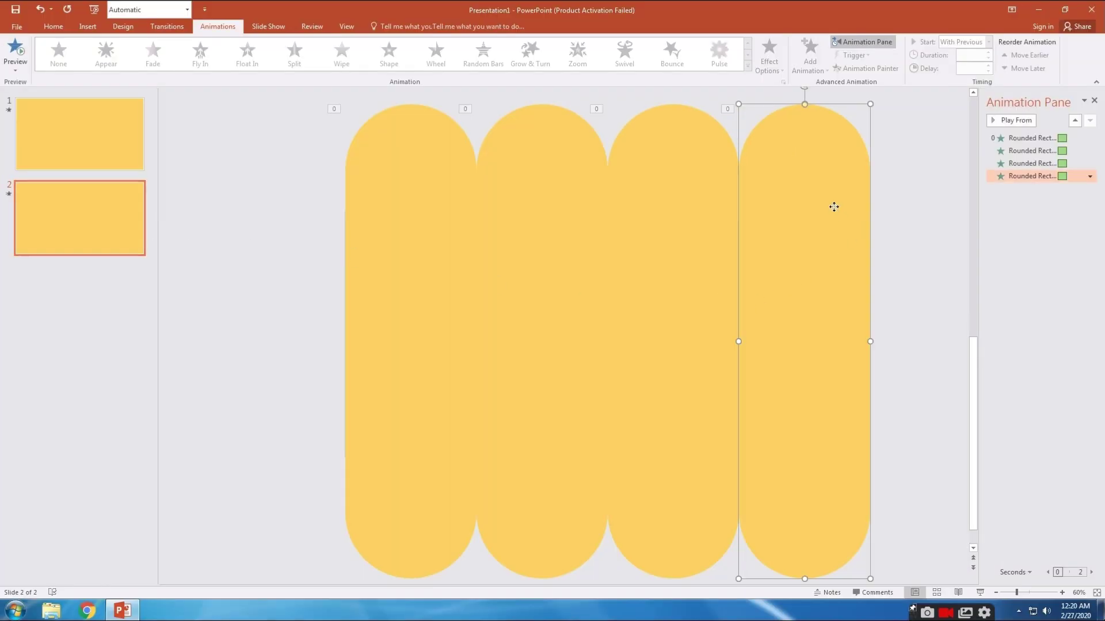
{"action": "key", "text": "Delete"}
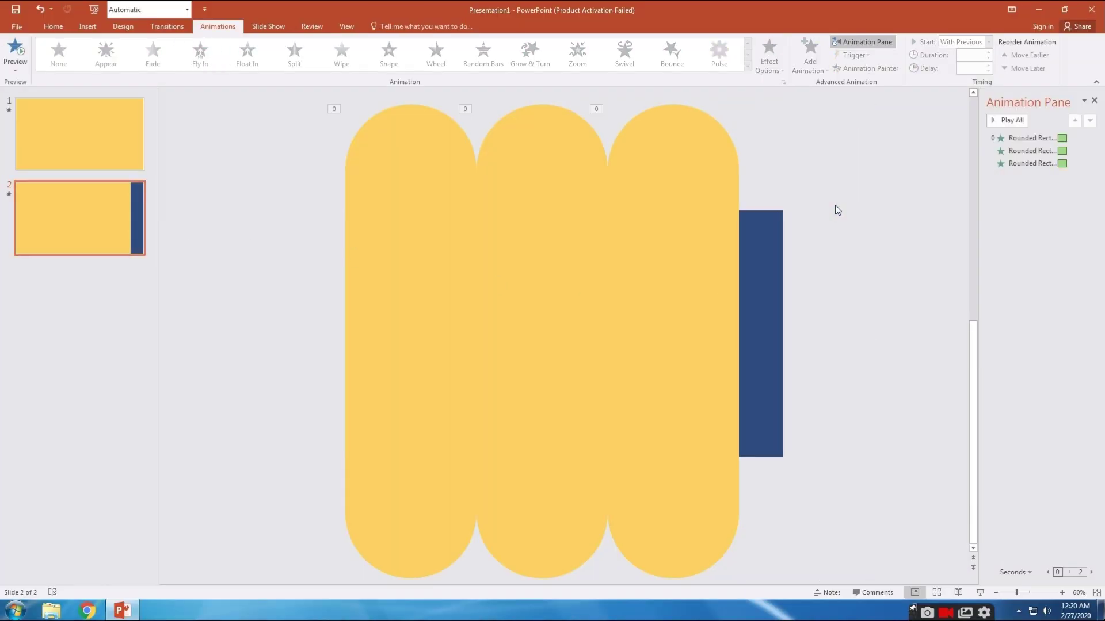
- Rotate the three remaining pills to horizontal and set their width to 3"
{"action": "key", "text": "ctrl+a"}
{"action": "left_click_drag", "start_coordinate": [565, 135], "coordinate": [1074, 594]}
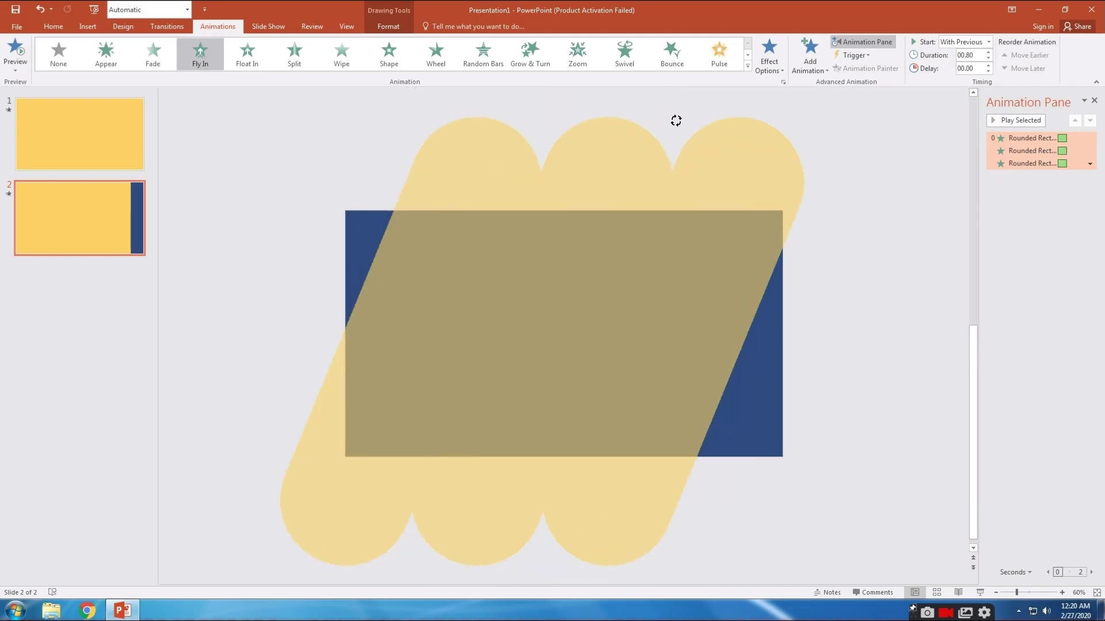
{"action": "left_click_drag", "start_coordinate": [819, 337], "coordinate": [814, 316]}
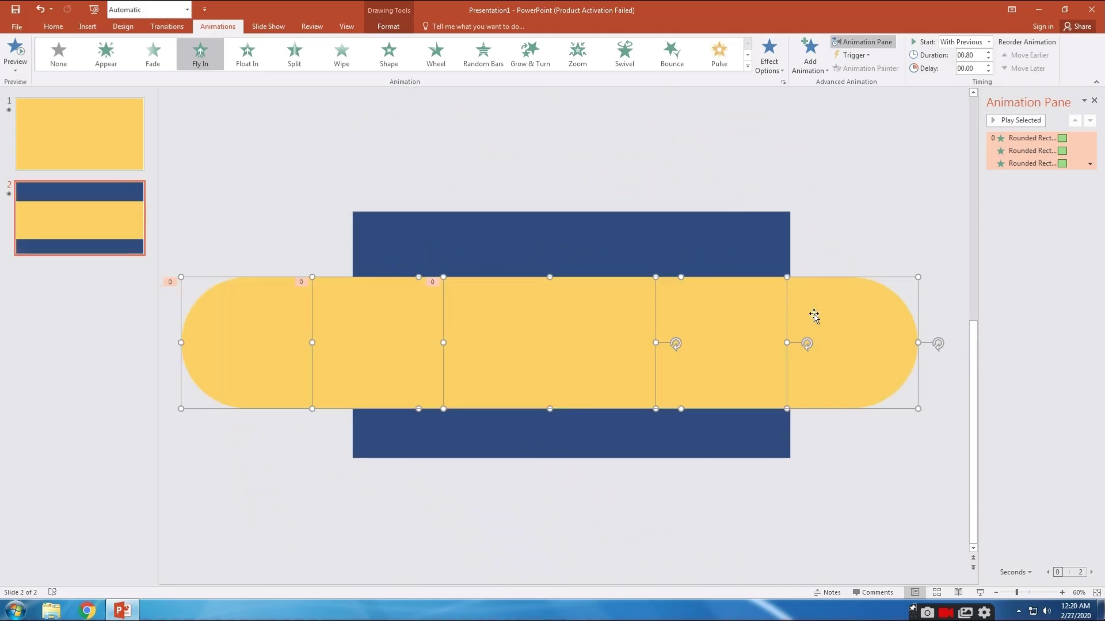
{"action": "left_click", "coordinate": [389, 26]}
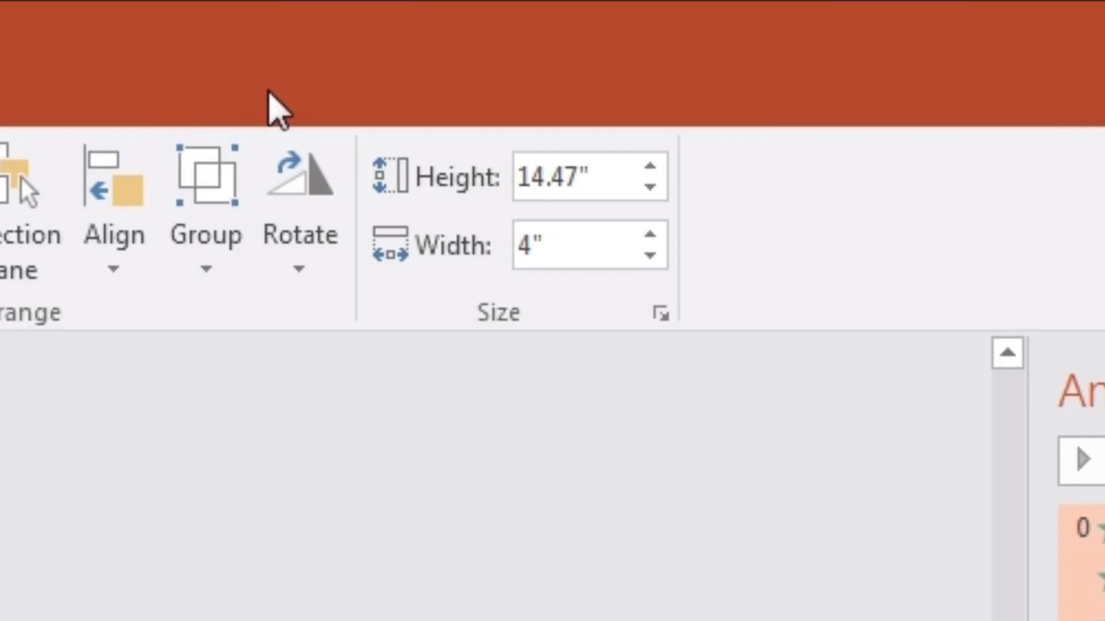
{"action": "left_click", "coordinate": [548, 230]}
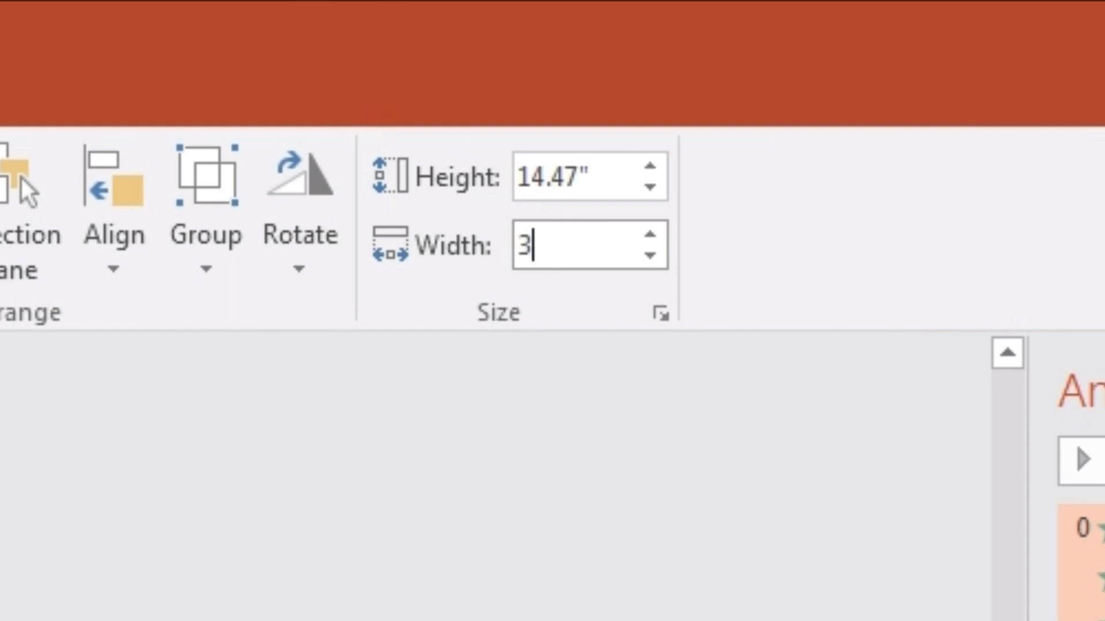
{"action": "key", "text": "Return"}
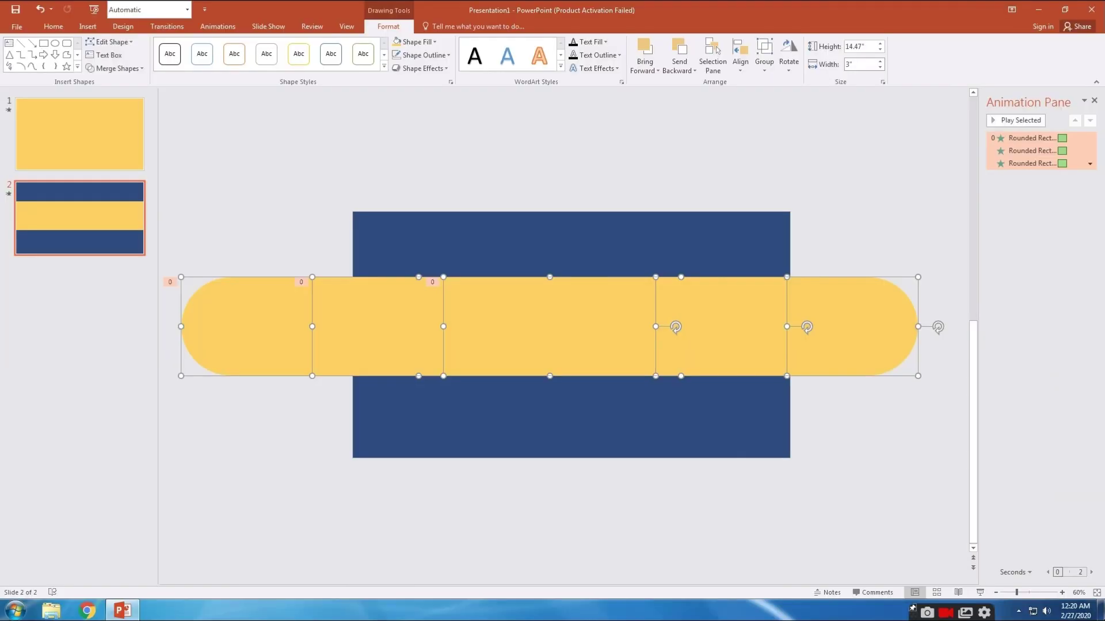
- Move the second bar's animation to the top of the order and spread the bars apart vertically
{"action": "left_click", "coordinate": [720, 132]}
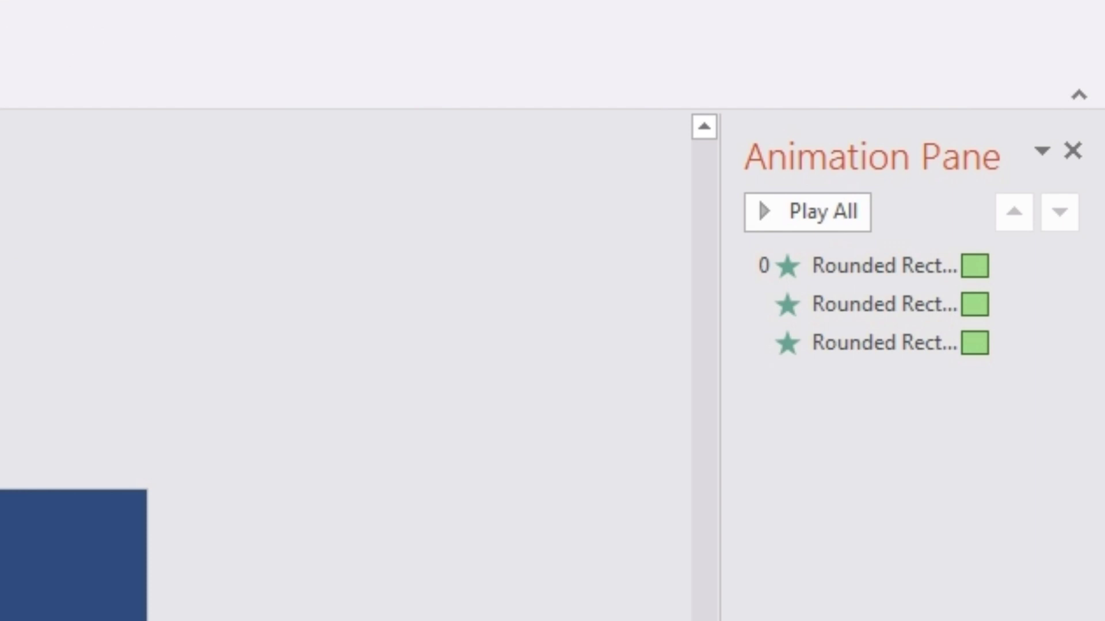
{"action": "left_click", "coordinate": [843, 308]}
{"action": "left_click_drag", "start_coordinate": [859, 276], "coordinate": [863, 247]}
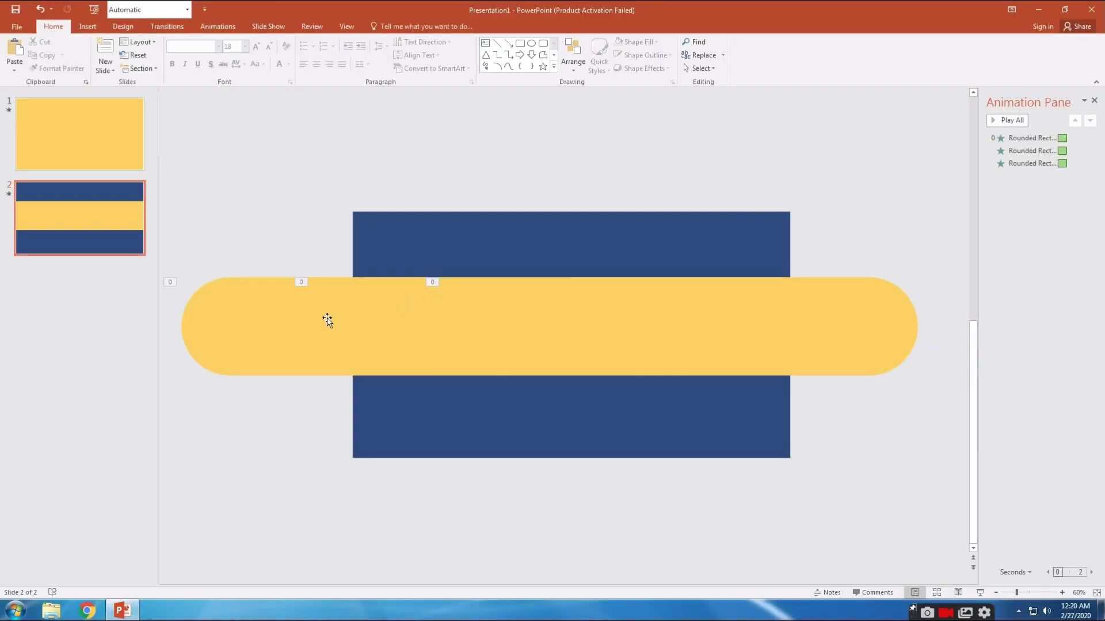
{"action": "left_click_drag", "start_coordinate": [254, 318], "coordinate": [420, 222]}
{"action": "left_click_drag", "start_coordinate": [820, 319], "coordinate": [720, 413]}
- Centre the top bar horizontally and align it to the slide's top edge
{"action": "left_click", "coordinate": [590, 249]}
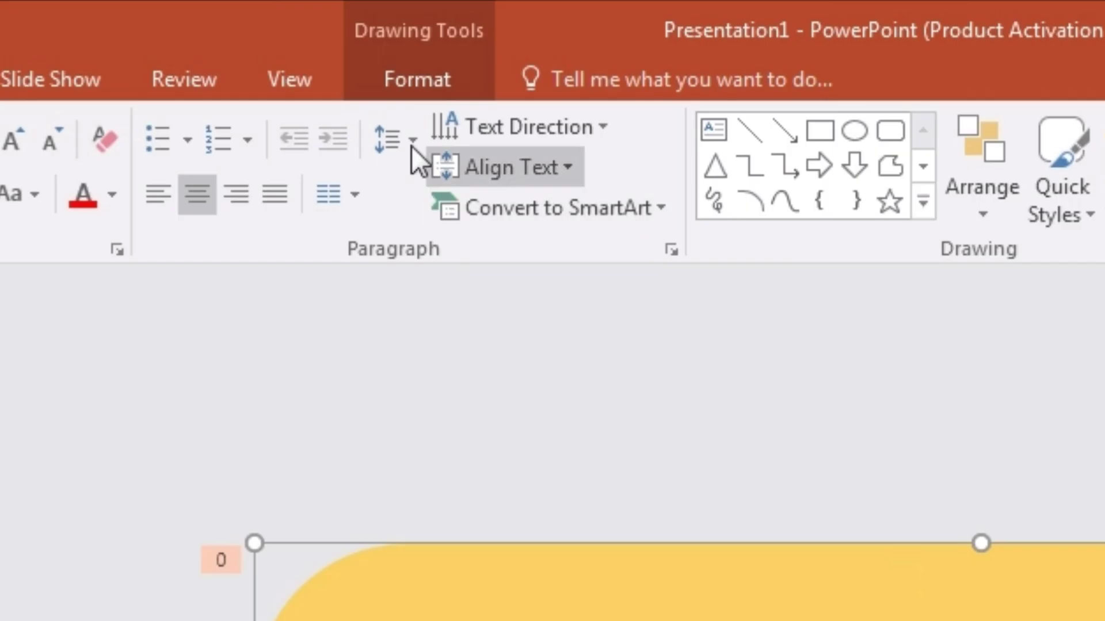
{"action": "left_click", "coordinate": [389, 26]}
{"action": "left_click", "coordinate": [739, 61]}
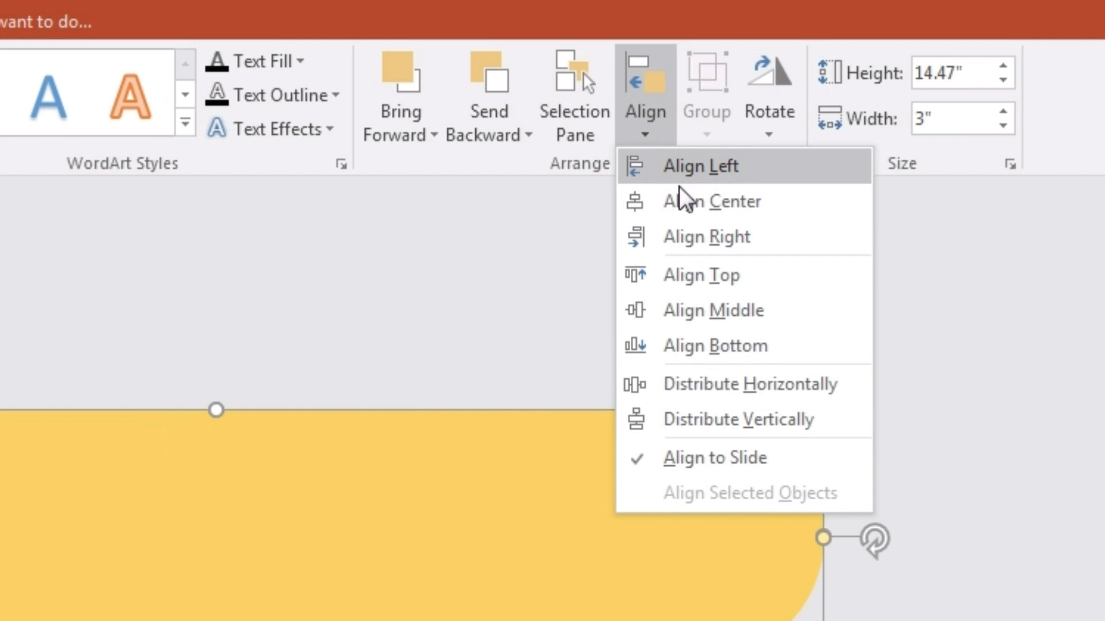
{"action": "left_click", "coordinate": [754, 96]}
{"action": "left_click", "coordinate": [735, 58]}
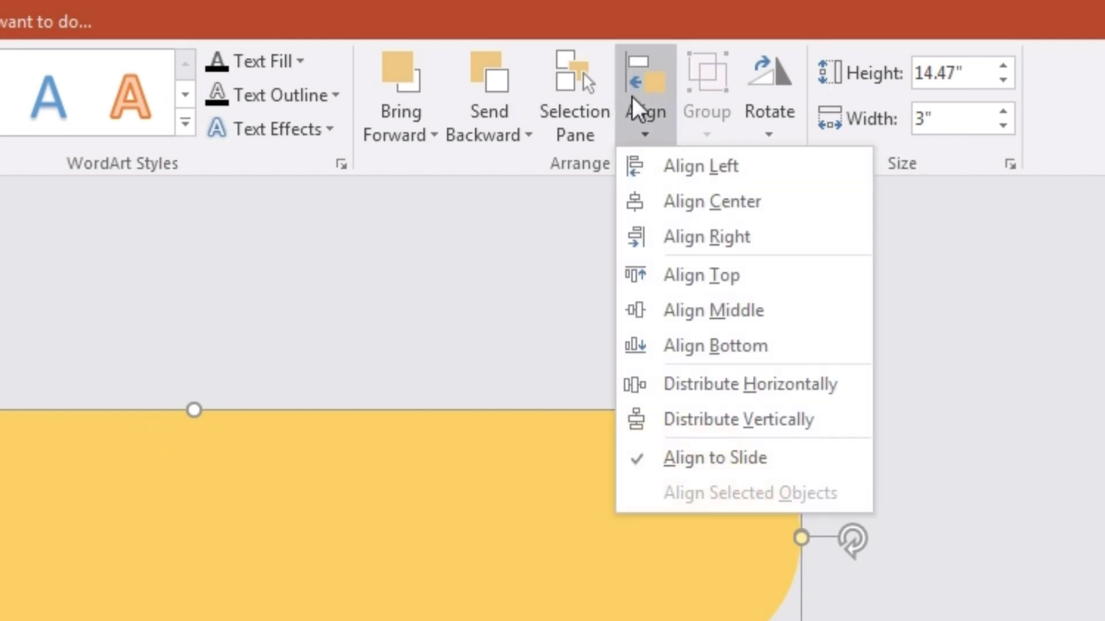
{"action": "left_click", "coordinate": [779, 279]}
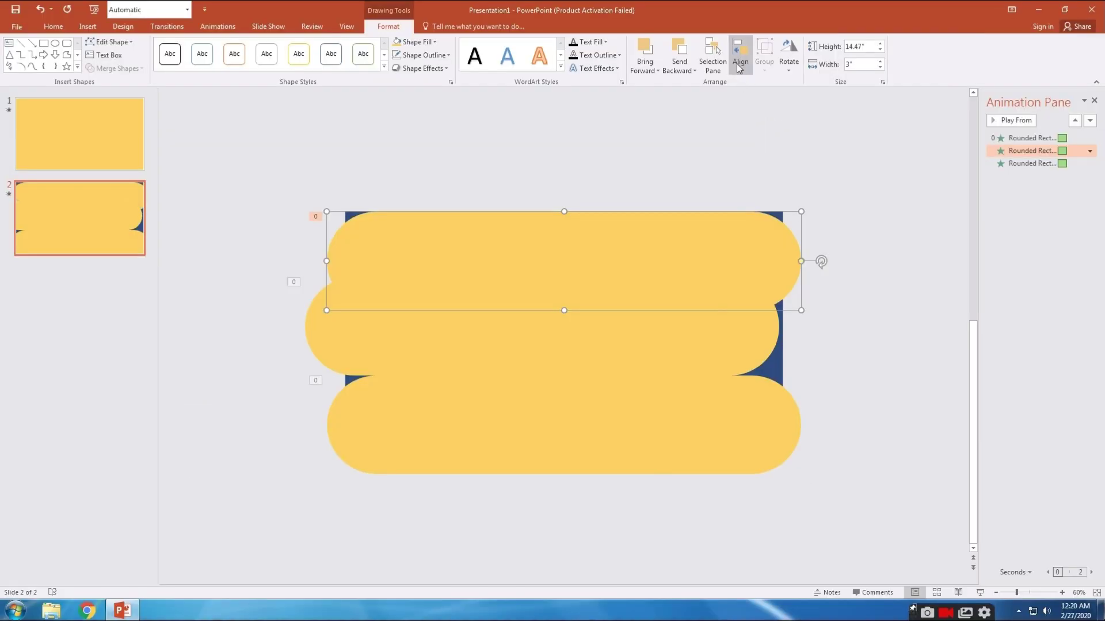
{"action": "left_click", "coordinate": [739, 66]}
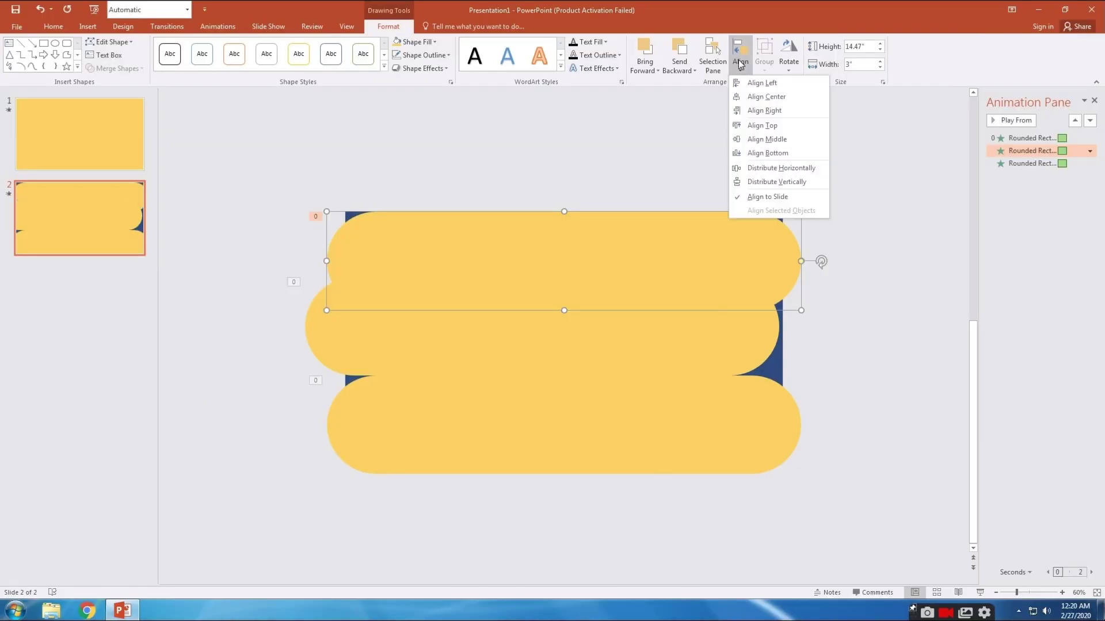
{"action": "left_click", "coordinate": [741, 65]}
- Centre the middle bar both horizontally and vertically on the slide
{"action": "left_click", "coordinate": [666, 336]}
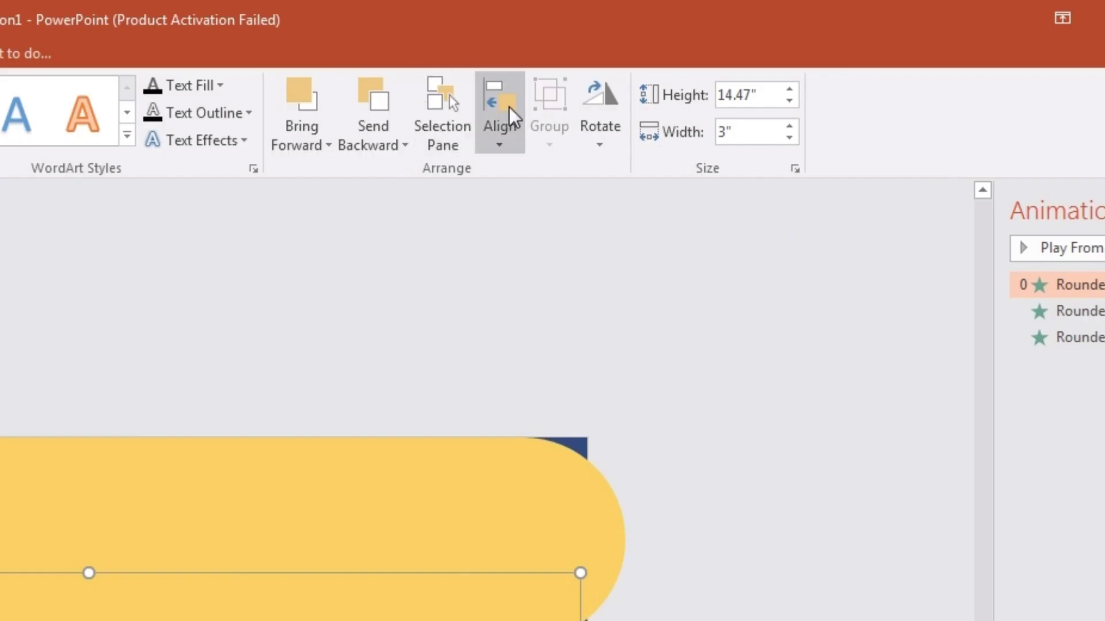
{"action": "left_click", "coordinate": [742, 58]}
{"action": "left_click", "coordinate": [755, 96]}
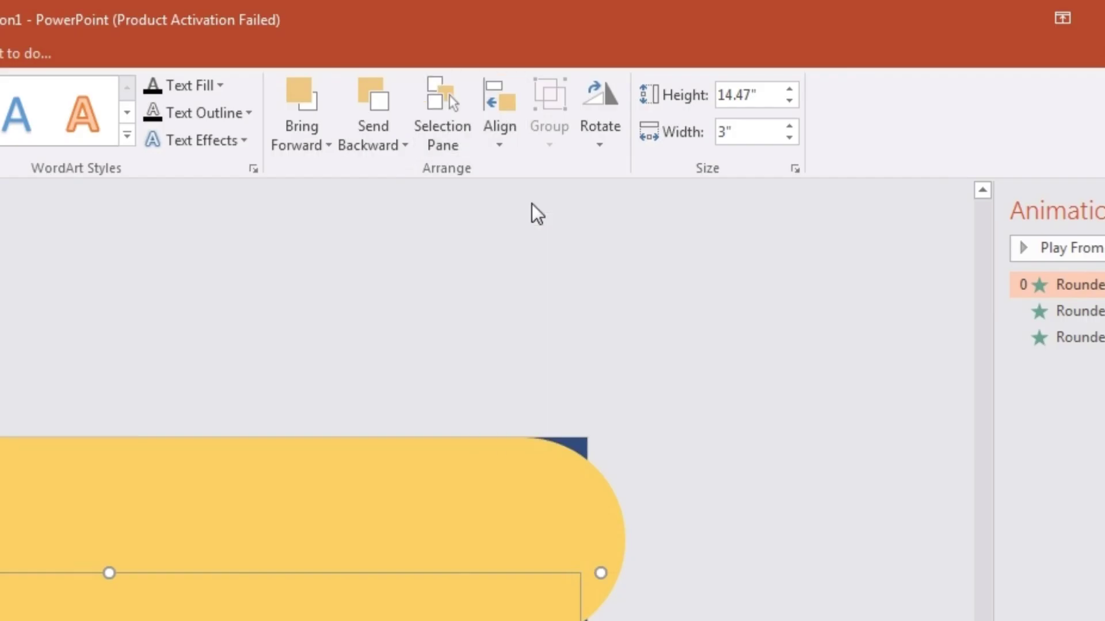
{"action": "left_click", "coordinate": [507, 133]}
{"action": "left_click", "coordinate": [572, 287]}
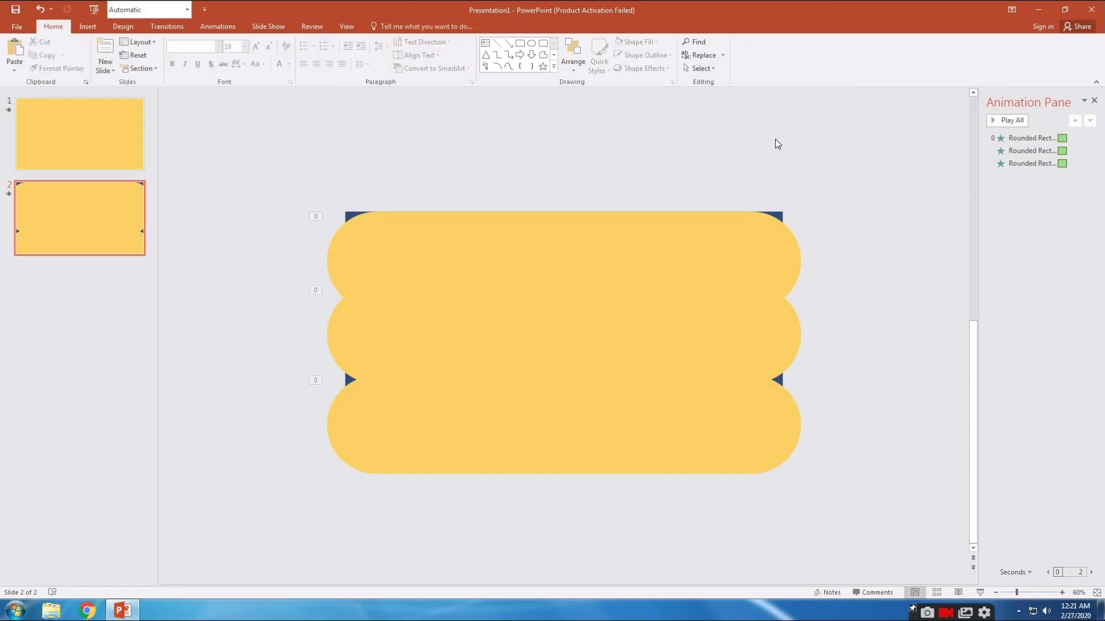
- Centre the bottom bar horizontally and align it to the slide's bottom edge
{"action": "left_click", "coordinate": [669, 396]}
{"action": "left_click", "coordinate": [741, 68]}
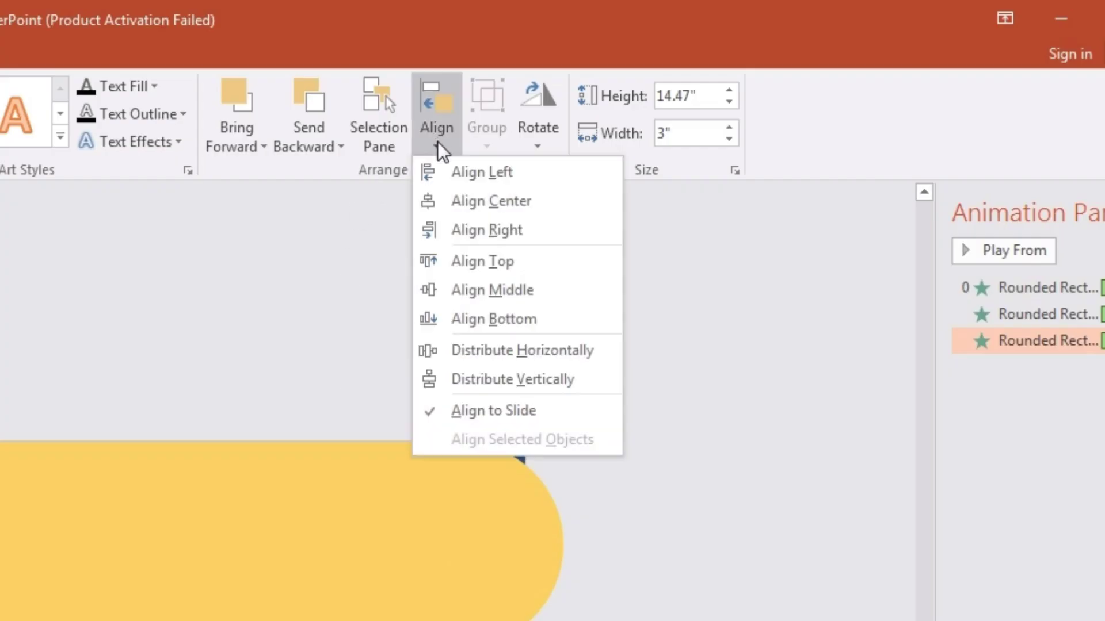
{"action": "left_click", "coordinate": [470, 199]}
{"action": "left_click", "coordinate": [446, 128]}
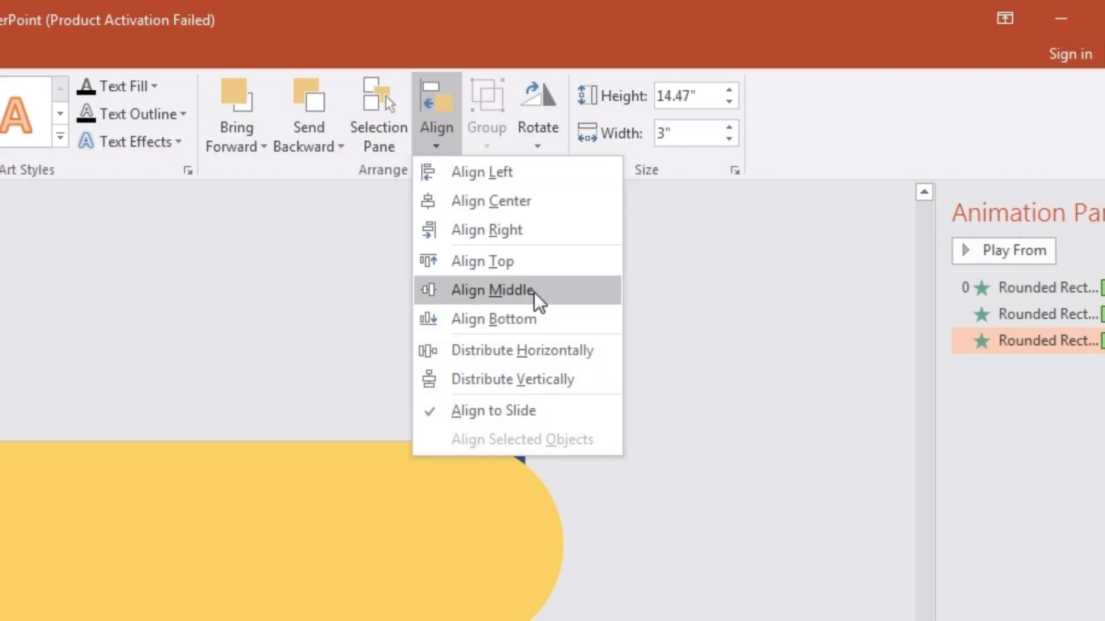
{"action": "left_click", "coordinate": [534, 316]}
{"action": "left_click", "coordinate": [787, 153]}
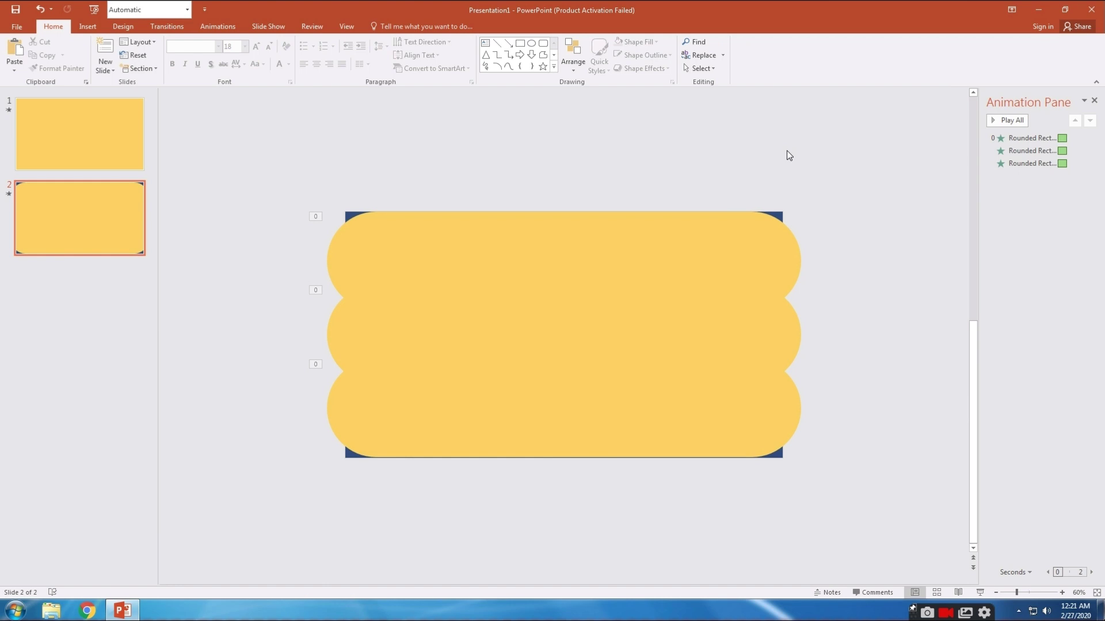
- Stretch all three bars past both the left and right slide edges
{"action": "key", "text": "ctrl+a"}
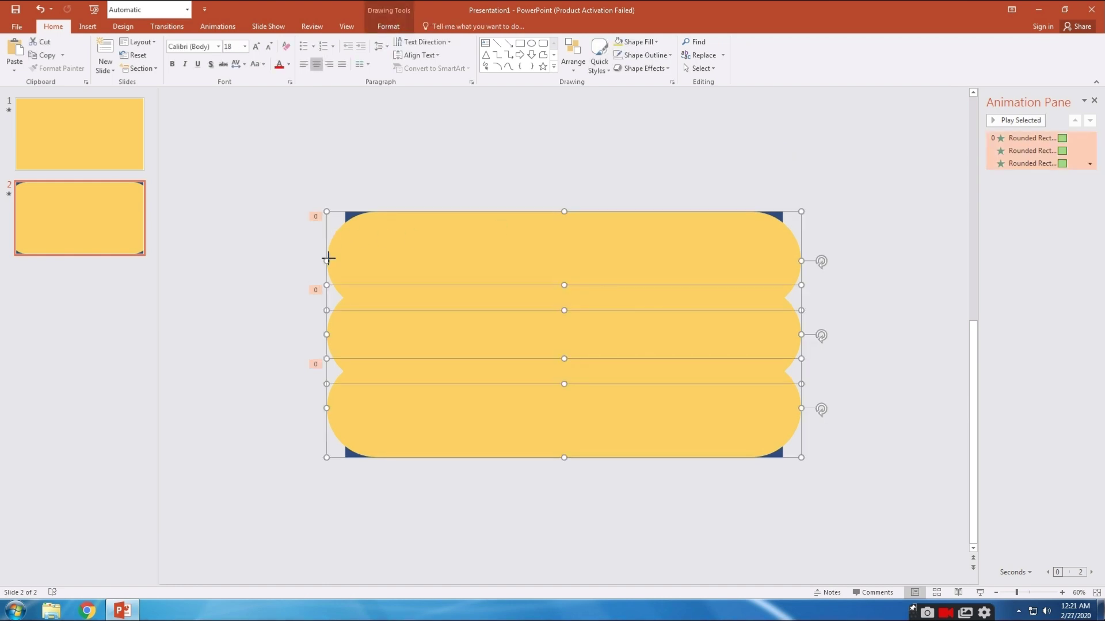
{"action": "left_click_drag", "start_coordinate": [326, 260], "coordinate": [229, 260]}
{"action": "left_click_drag", "start_coordinate": [801, 260], "coordinate": [907, 260]}
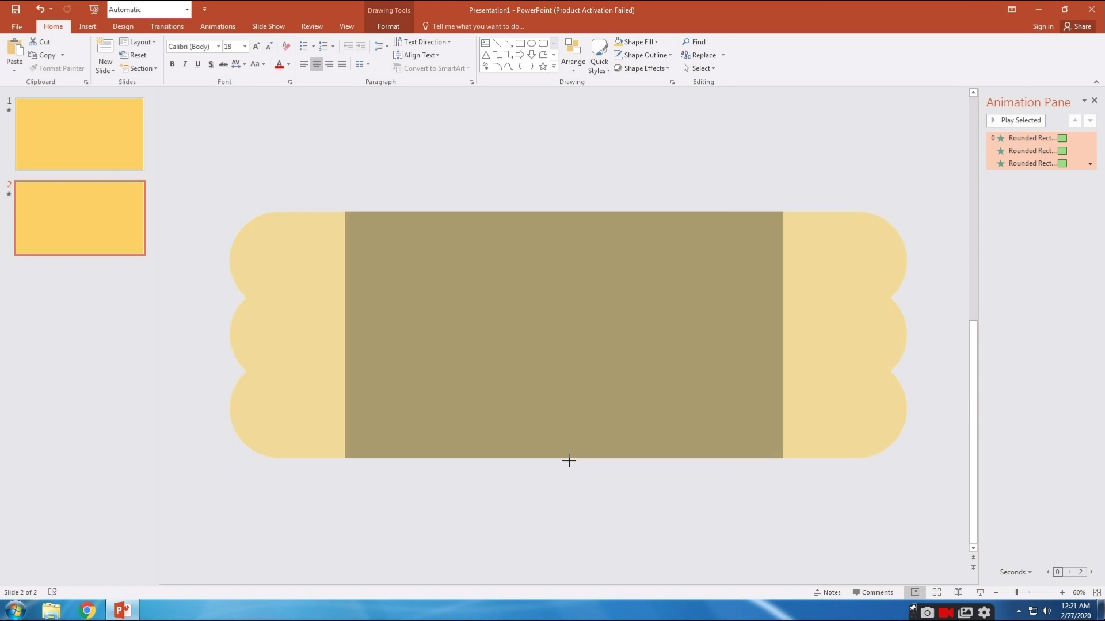
{"action": "left_click", "coordinate": [561, 484]}
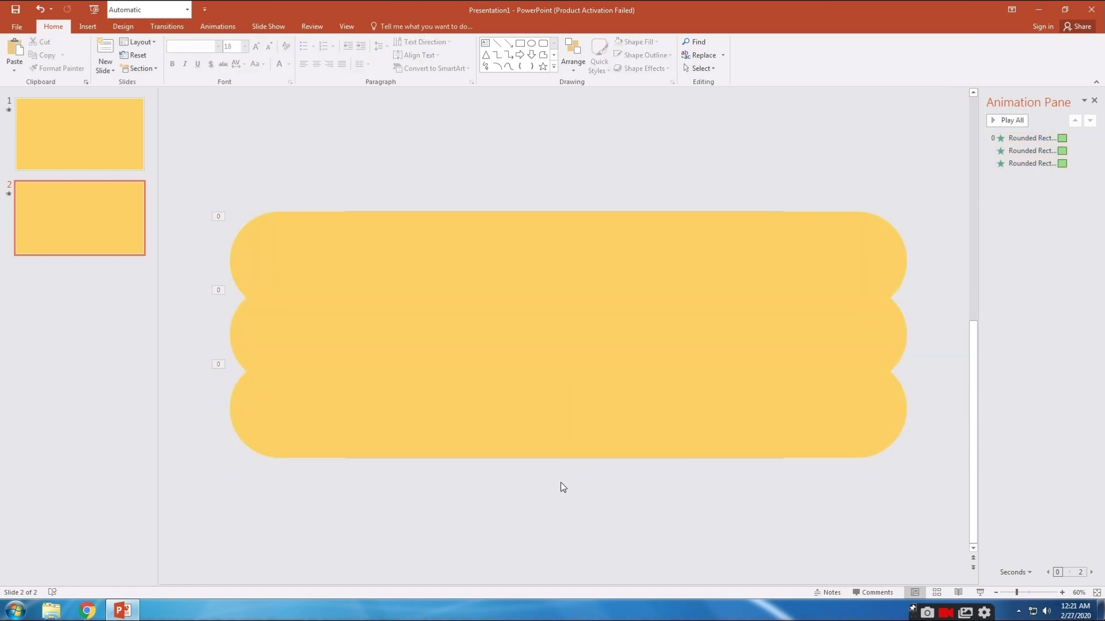
{"action": "key", "text": "ctrl+a"}
- Add a Fly Out exit to the three bars, flying To Left
{"action": "left_click", "coordinate": [218, 28]}
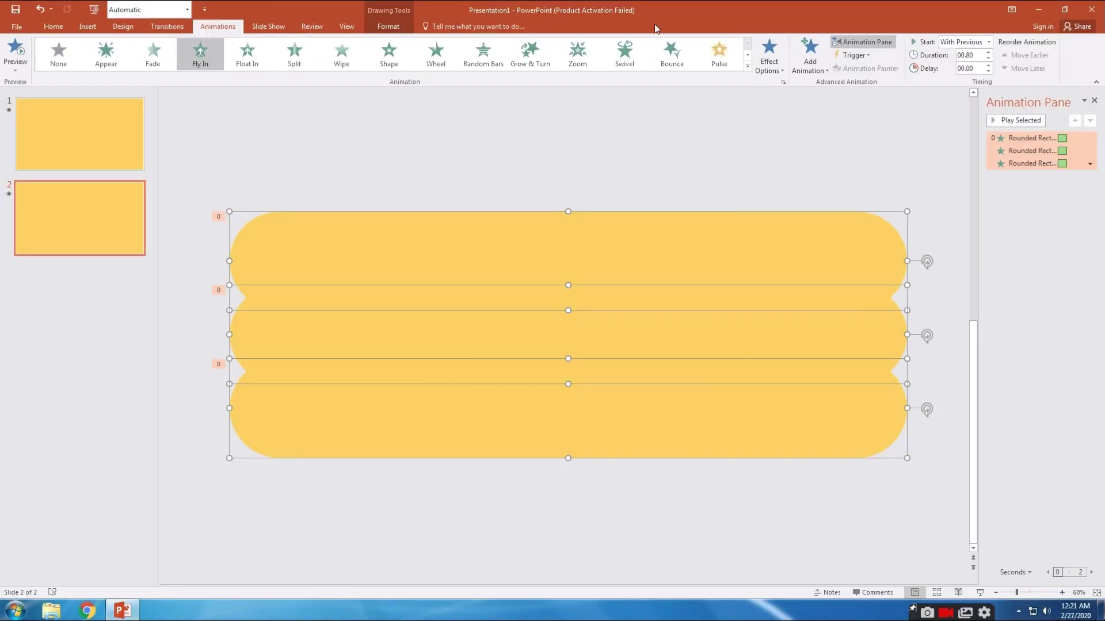
{"action": "left_click", "coordinate": [806, 55]}
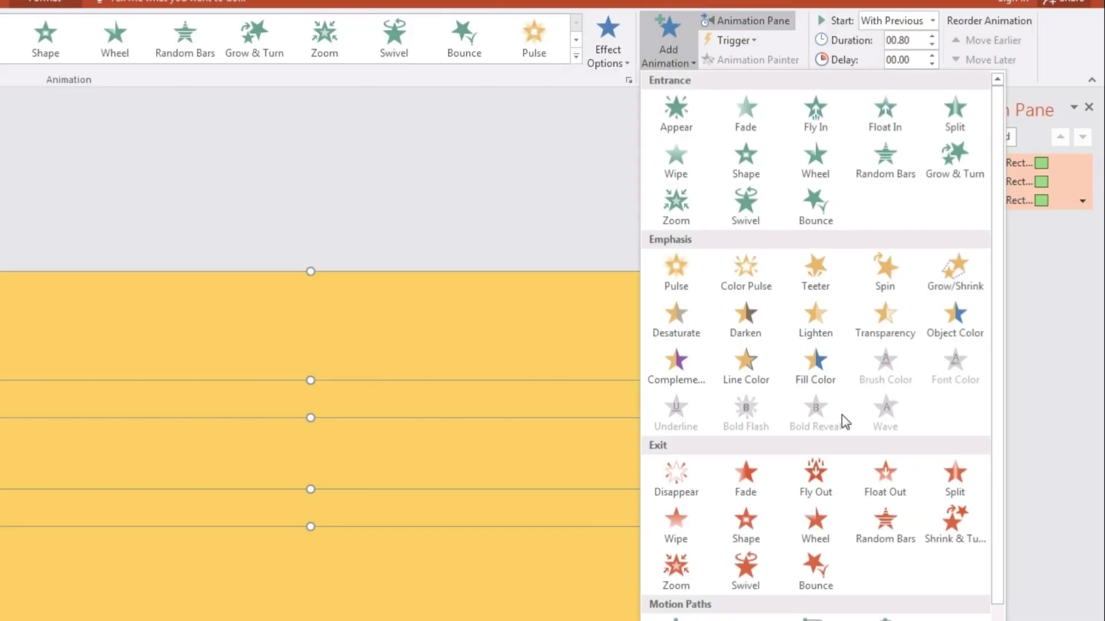
{"action": "left_click", "coordinate": [815, 481]}
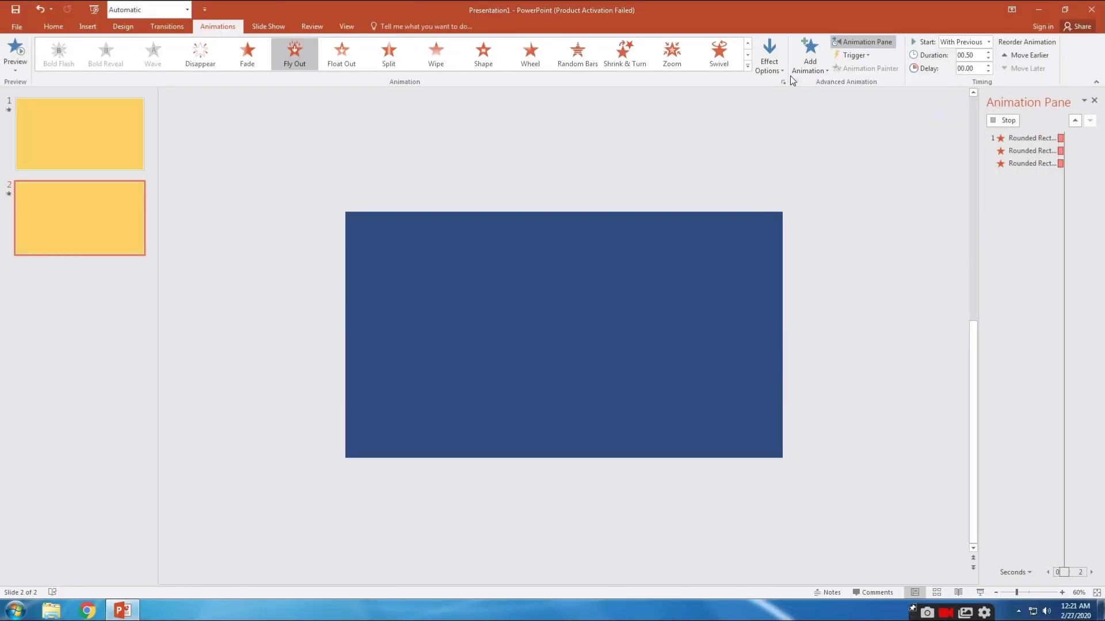
{"action": "left_click", "coordinate": [608, 56]}
{"action": "left_click", "coordinate": [578, 287]}
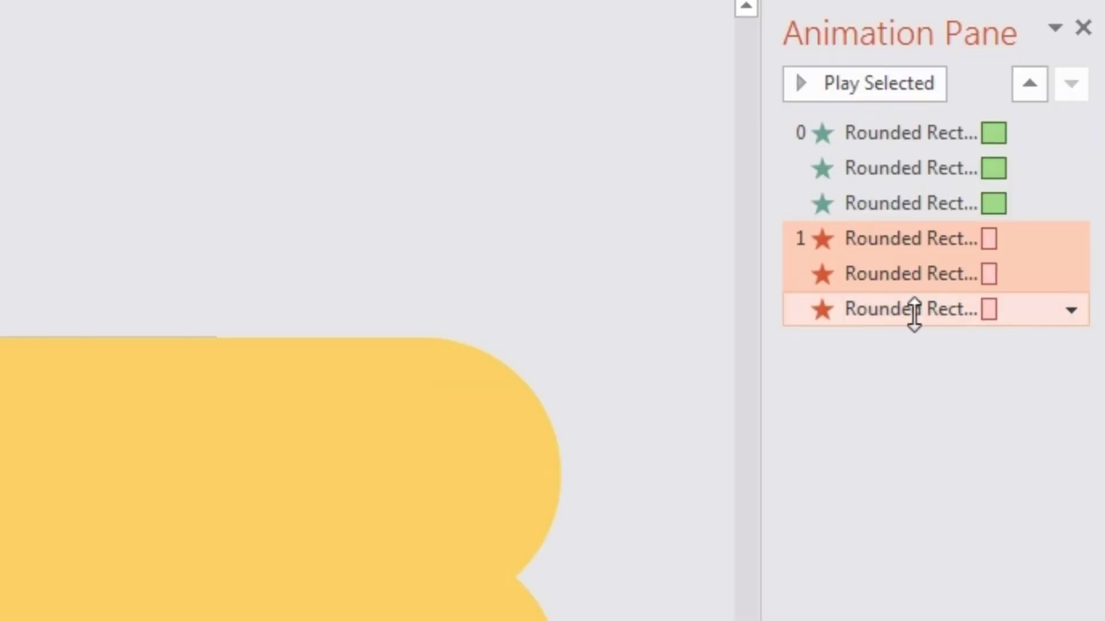
- Give the Fly Out a 0.5 sec smooth start and start it With Previous
{"action": "left_click", "coordinate": [1070, 311]}
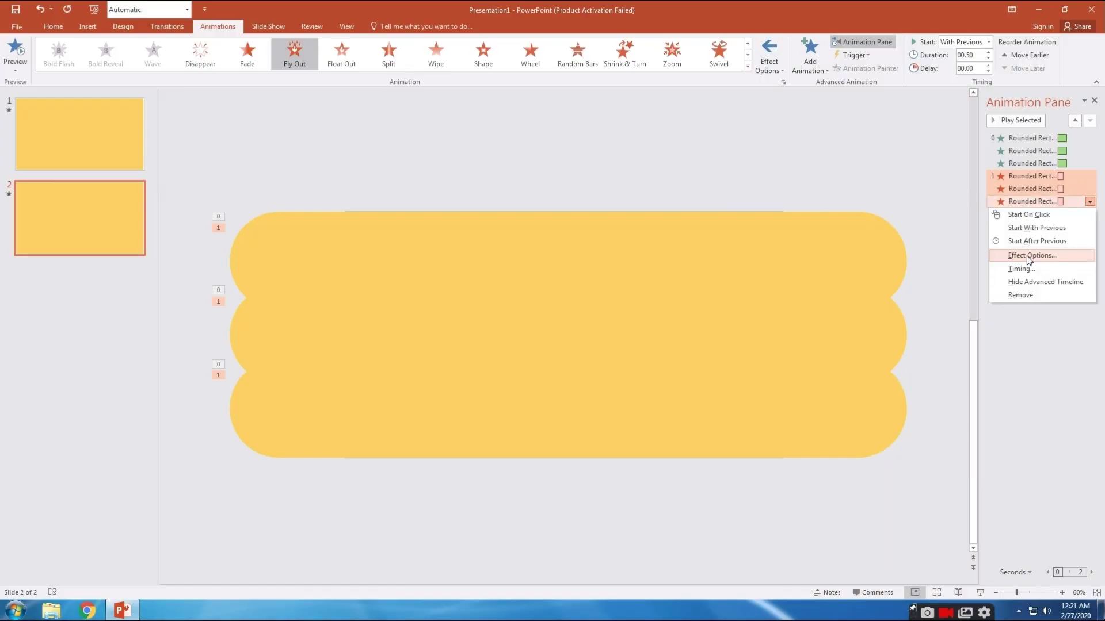
{"action": "left_click", "coordinate": [895, 461]}
{"action": "left_click_drag", "start_coordinate": [492, 232], "coordinate": [603, 244]}
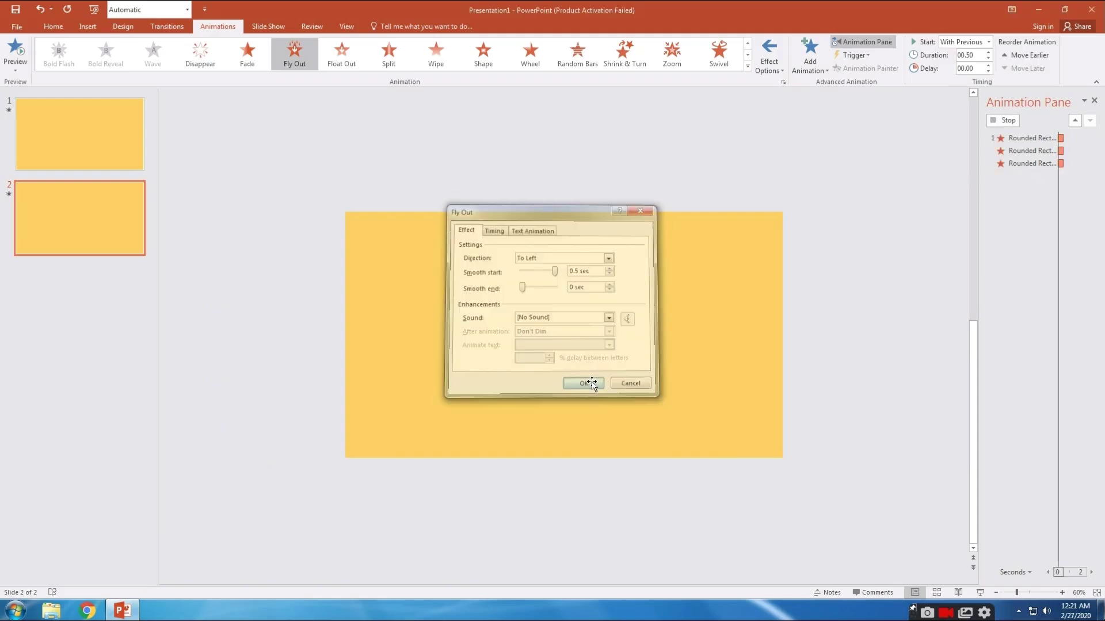
{"action": "left_click", "coordinate": [649, 553]}
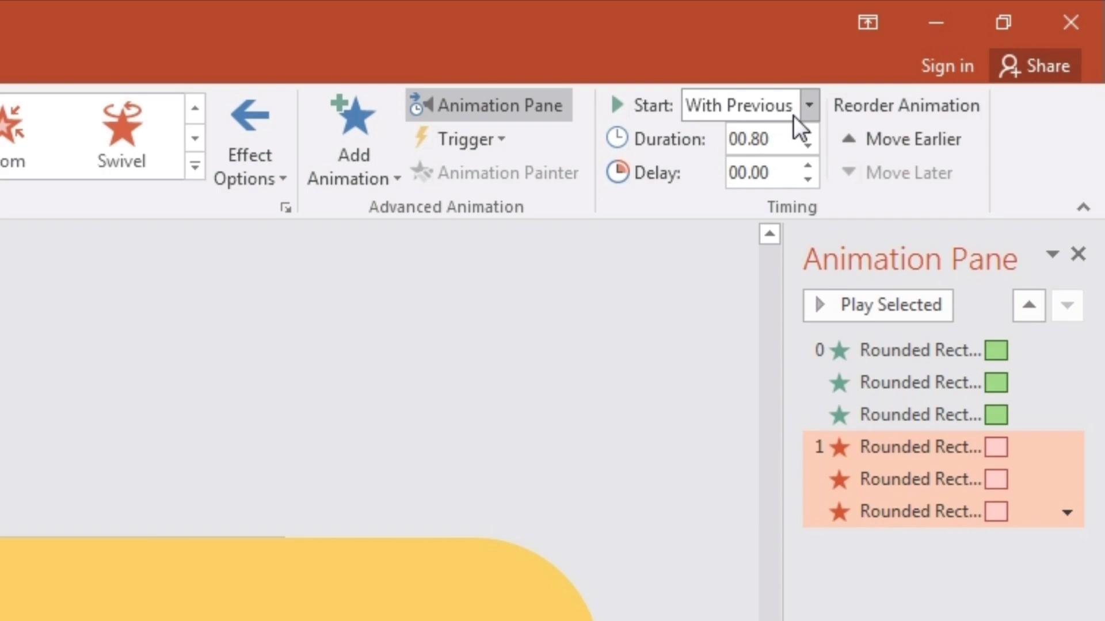
{"action": "left_click", "coordinate": [806, 105]}
{"action": "left_click", "coordinate": [774, 163]}
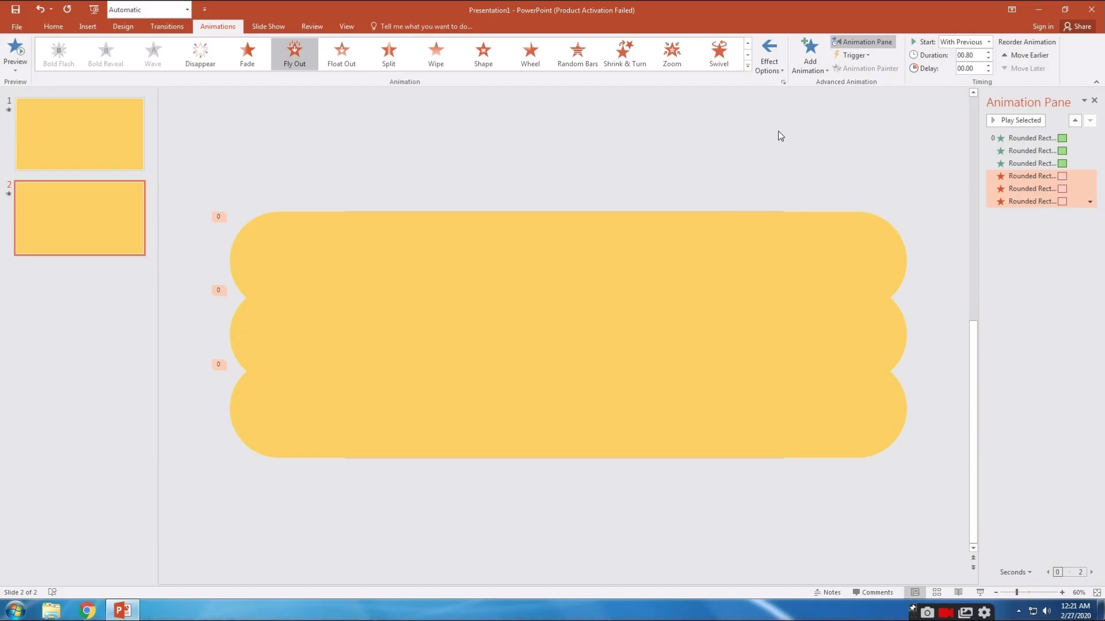
{"action": "left_click", "coordinate": [778, 136]}
- Make the middle bar's exit fly out To Right instead
{"action": "left_click", "coordinate": [802, 316]}
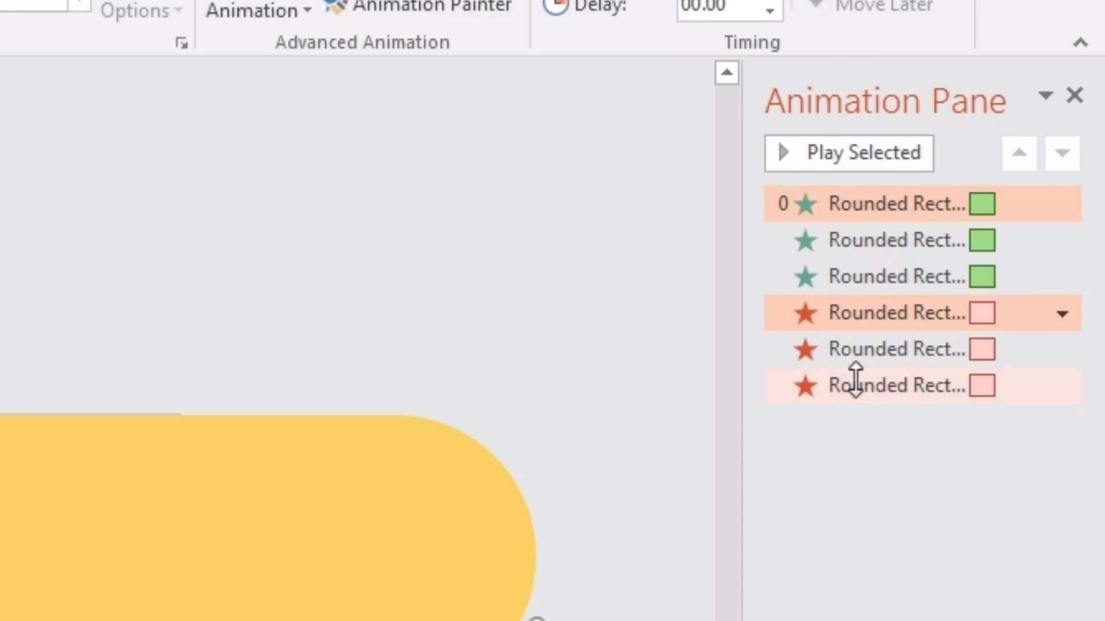
{"action": "left_click", "coordinate": [869, 314]}
{"action": "left_click", "coordinate": [144, 7]}
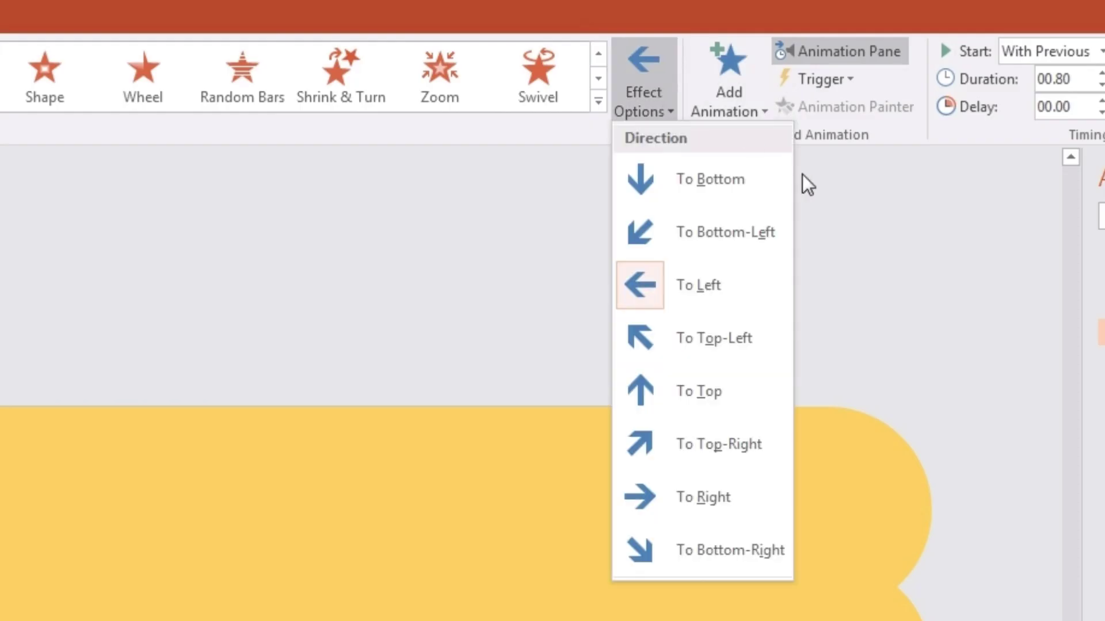
{"action": "left_click", "coordinate": [757, 506]}
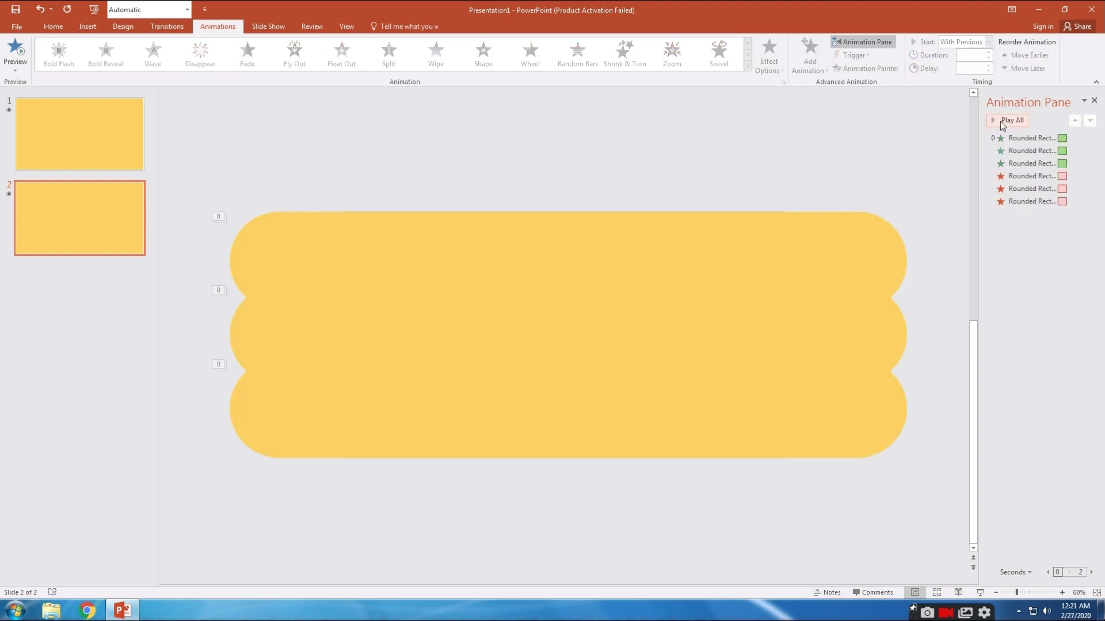
- Preview all six animations, close the Animation Pane, and return to slide 1
{"action": "left_click", "coordinate": [1004, 121]}
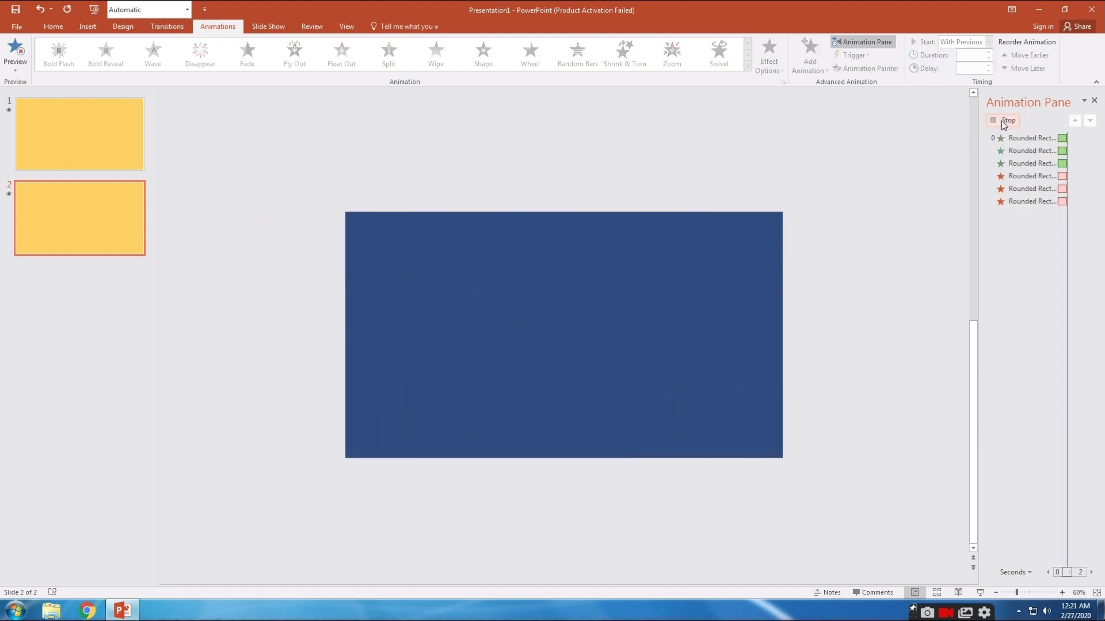
{"action": "left_click", "coordinate": [1094, 101]}
{"action": "left_click", "coordinate": [89, 139]}
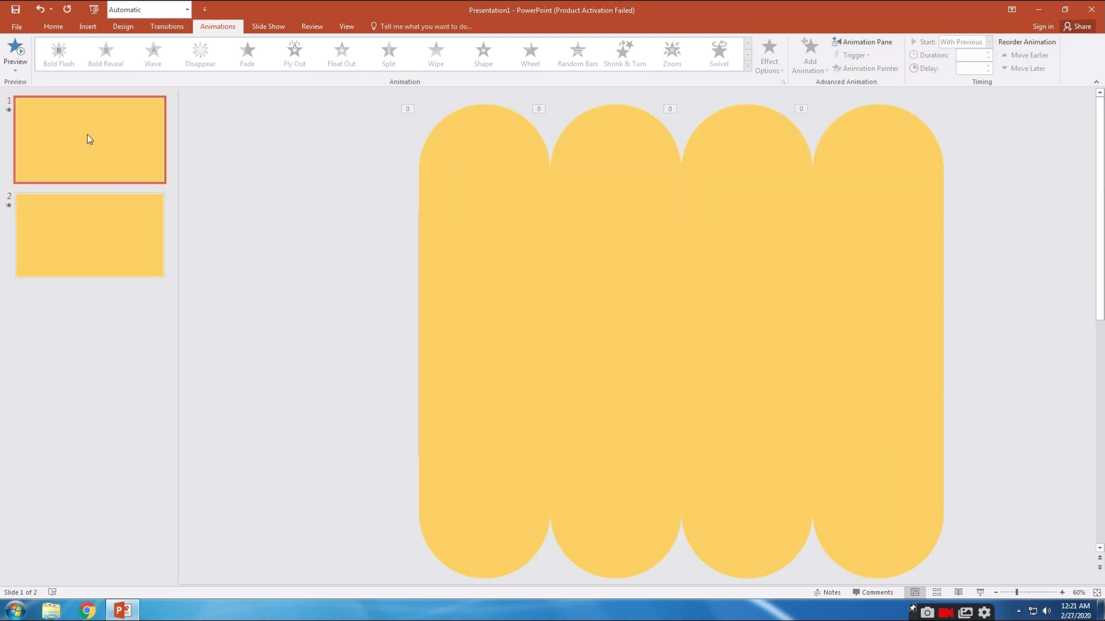